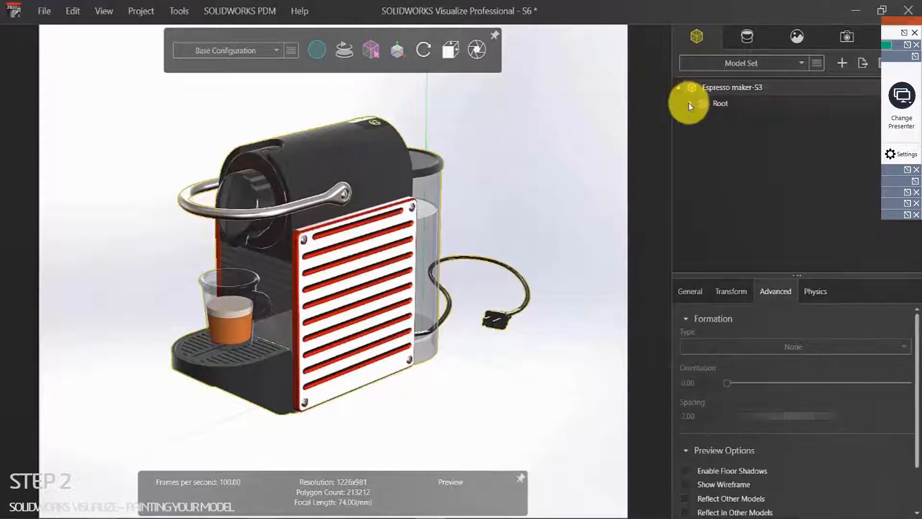
# Step: Expand Root to list the espresso maker's parts, check the render modes, and select screw C-15
pyautogui.click(689, 104)
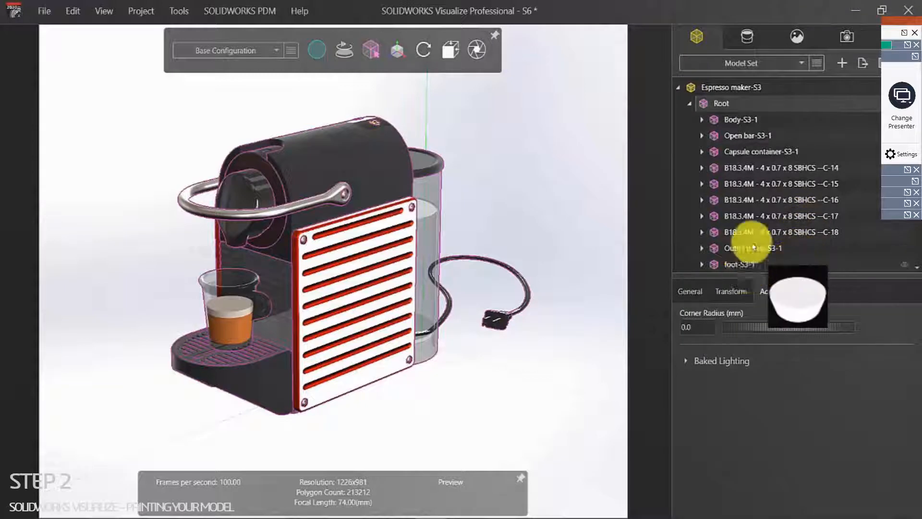
pyautogui.scroll(-2, 757, 235)
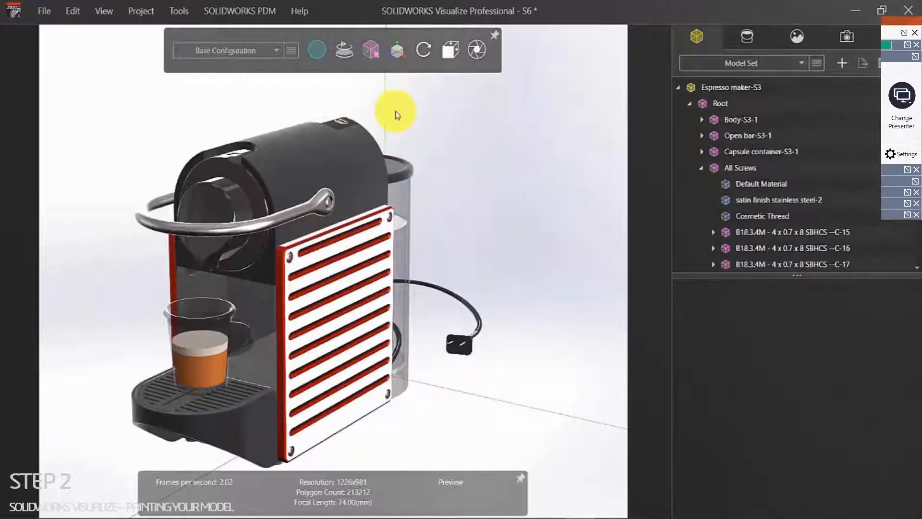
pyautogui.click(314, 51)
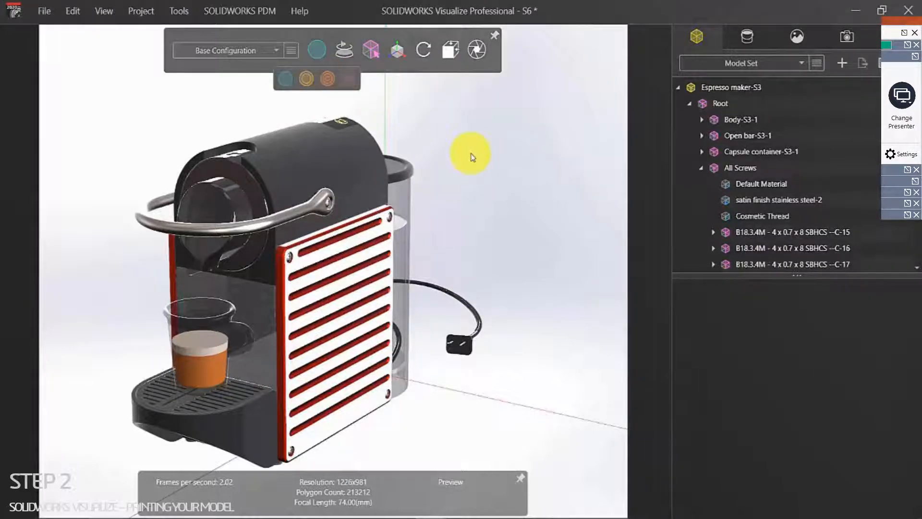
pyautogui.moveTo(372, 53)
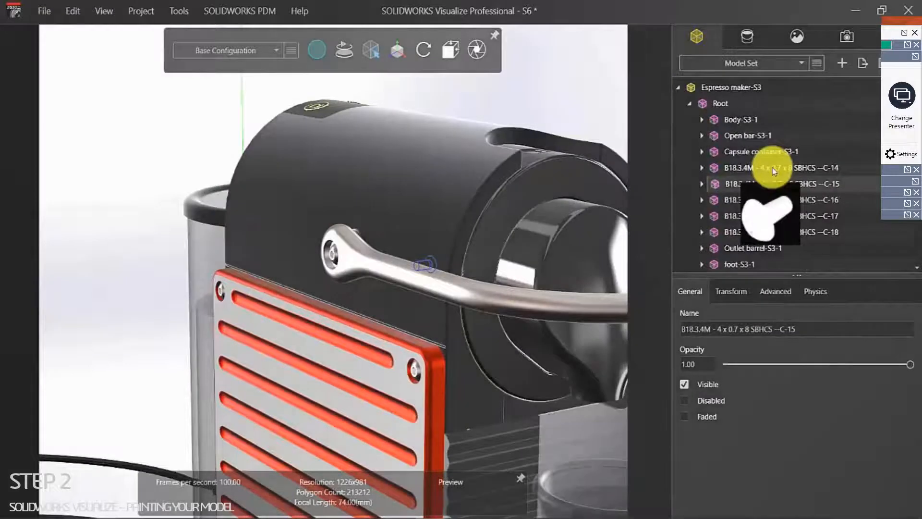
pyautogui.keyDown('ctrl'); pyautogui.click(773, 183); pyautogui.keyUp('ctrl')
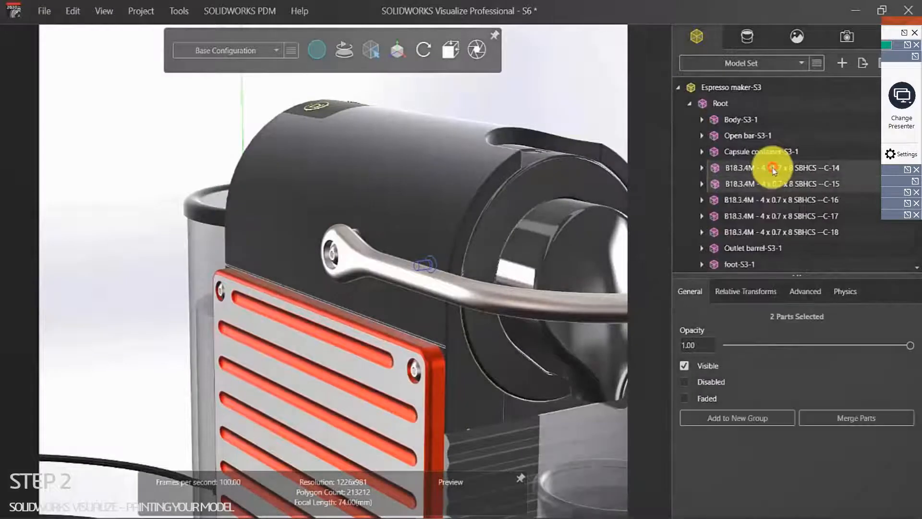
# Step: Add screws C-16, C-17 and C-18 to the selection and put all five into a new group
pyautogui.keyDown('ctrl'); pyautogui.click(769, 199); pyautogui.keyUp('ctrl')
pyautogui.keyDown('ctrl'); pyautogui.click(769, 215); pyautogui.keyUp('ctrl')
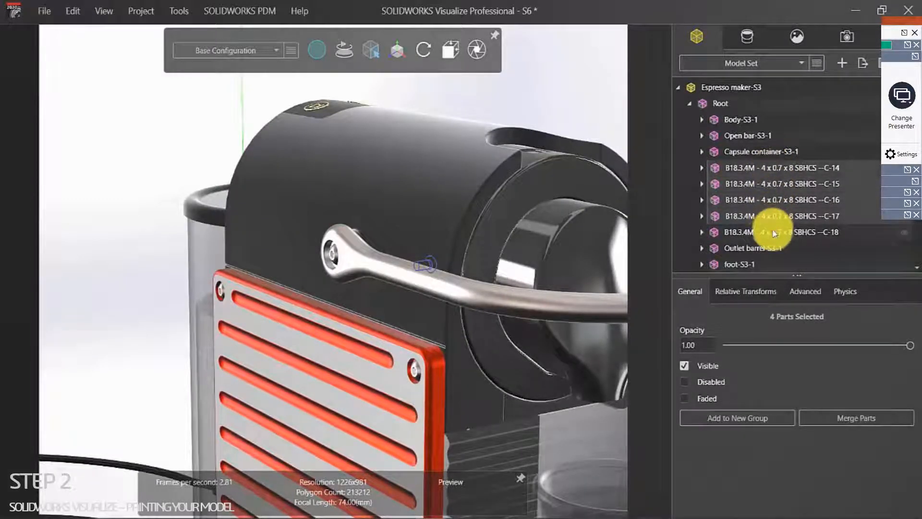
pyautogui.keyDown('ctrl'); pyautogui.click(770, 231); pyautogui.keyUp('ctrl')
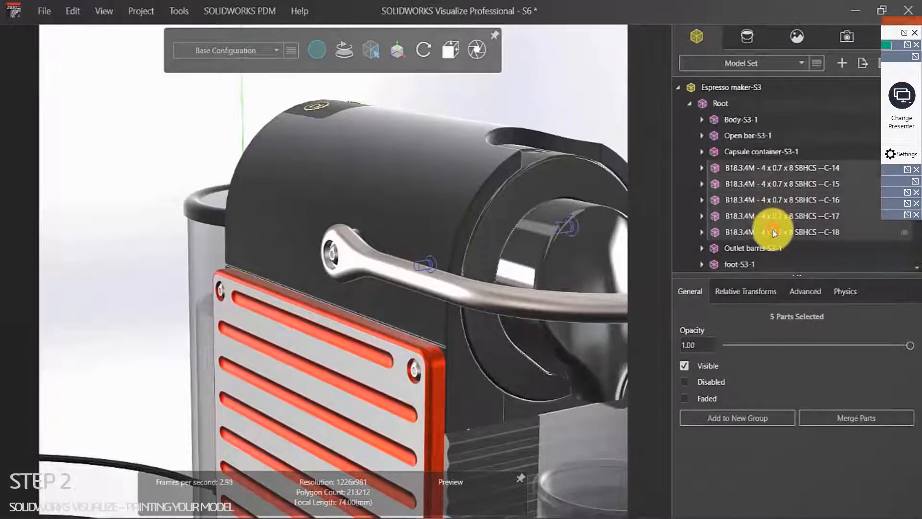
pyautogui.click(756, 419)
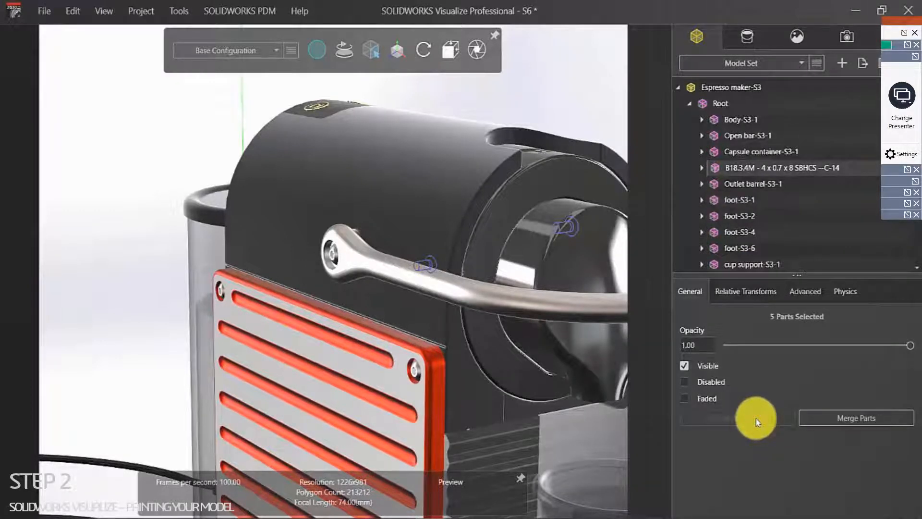
# Step: Rename the new group to 'All Screws' and deselect it
pyautogui.click(701, 168)
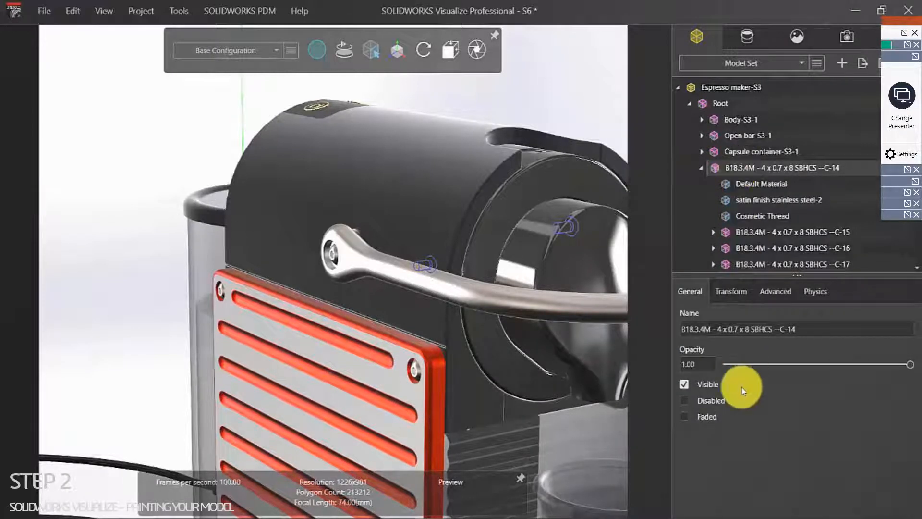
pyautogui.moveTo(796, 329); pyautogui.dragTo(644, 315)
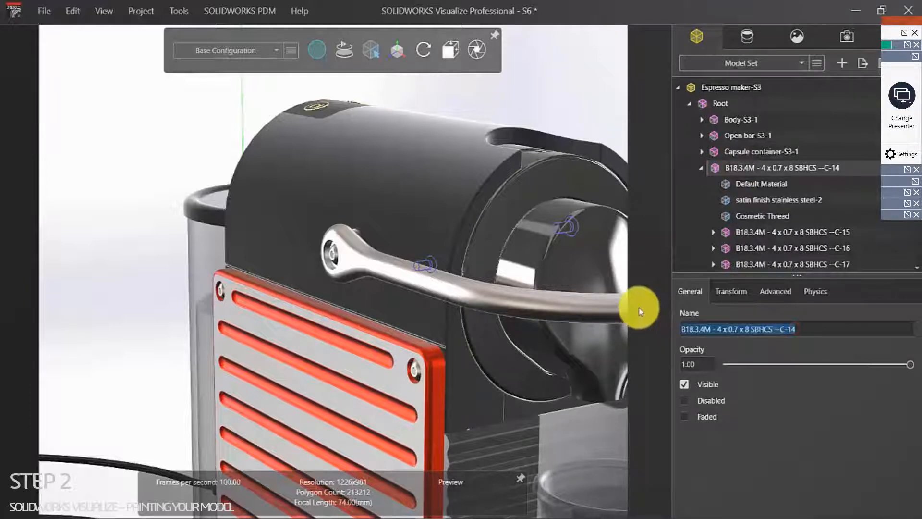
pyautogui.write('Al')
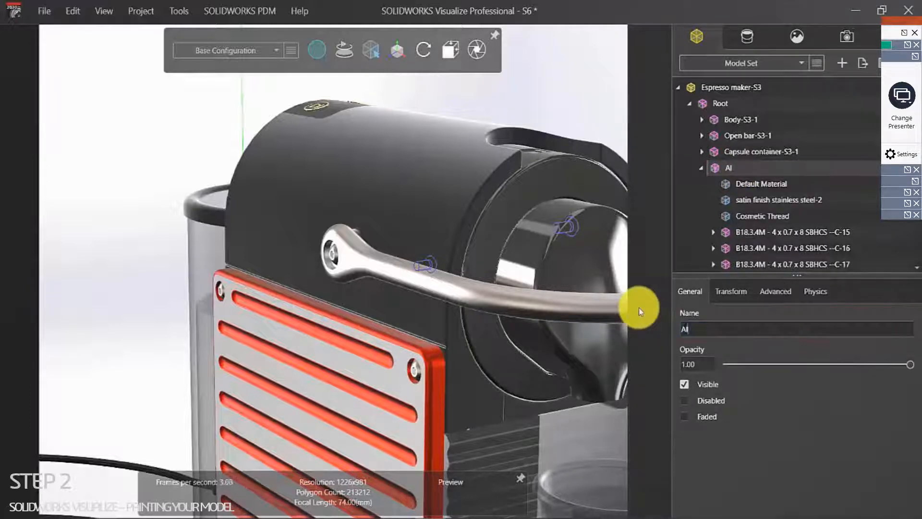
pyautogui.write('l Screws')
pyautogui.press('Return')
pyautogui.press('Tab')
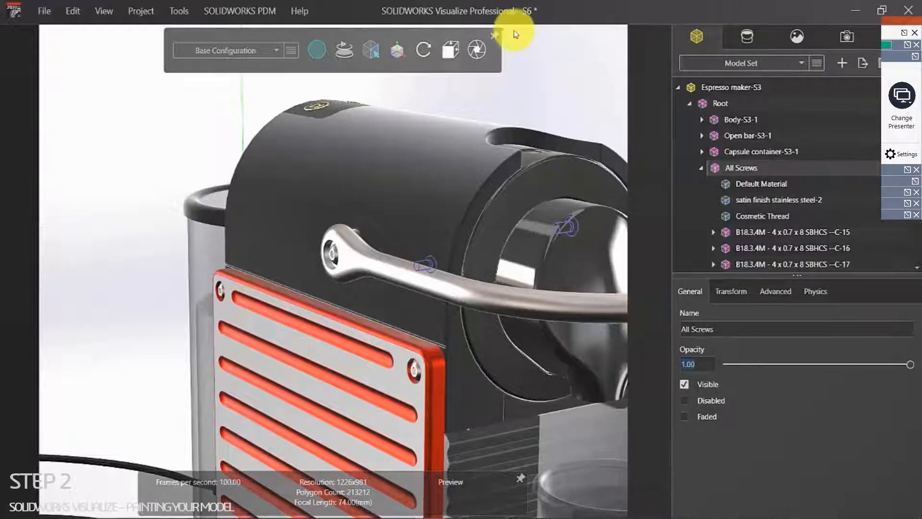
pyautogui.click(553, 94)
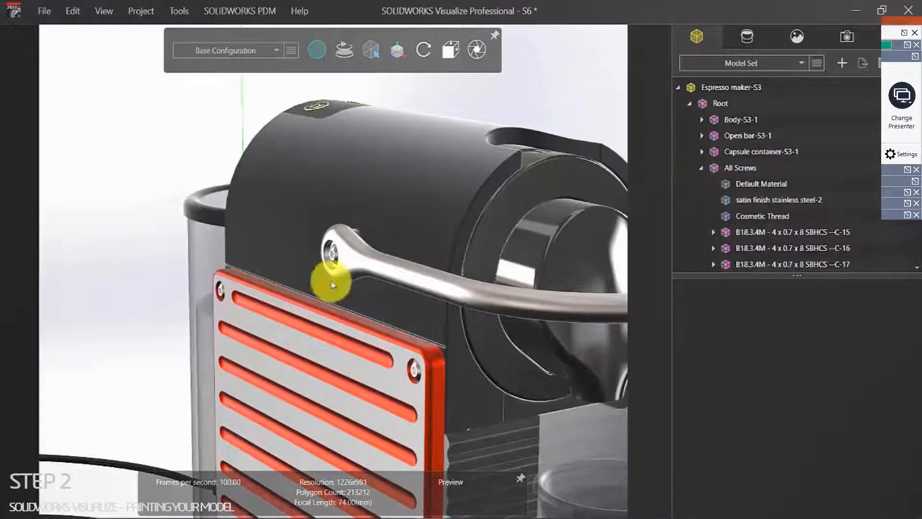
# Step: Inspect the screws inside All Screws, then collapse the group
pyautogui.scroll(3, 401, 230)
pyautogui.scroll(-5, 442, 293)
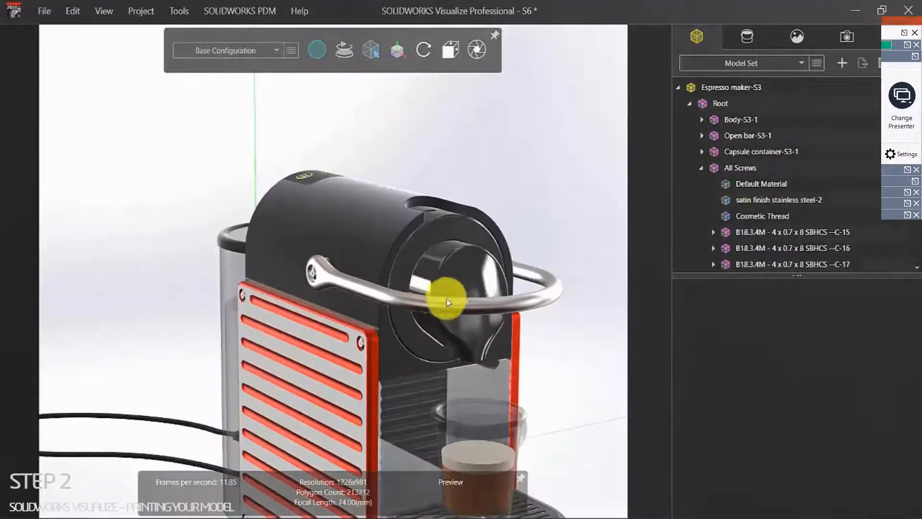
pyautogui.click(760, 234)
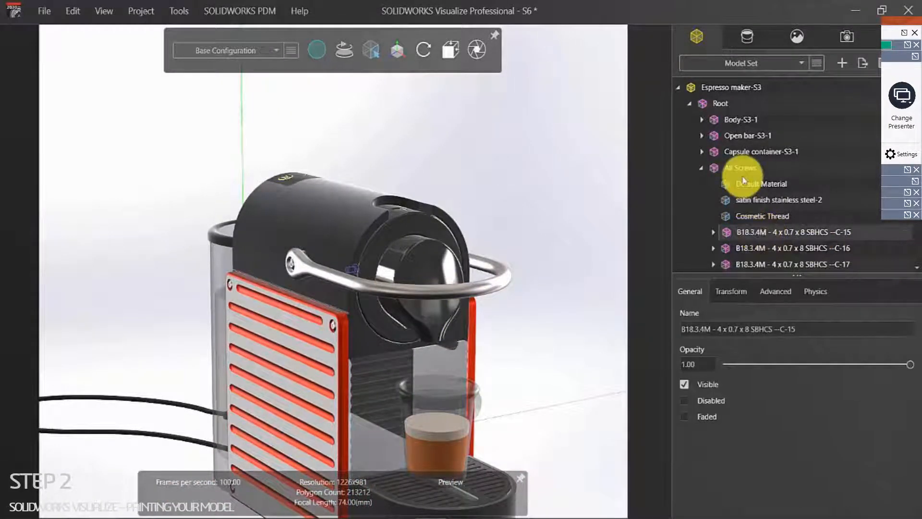
pyautogui.click(701, 168)
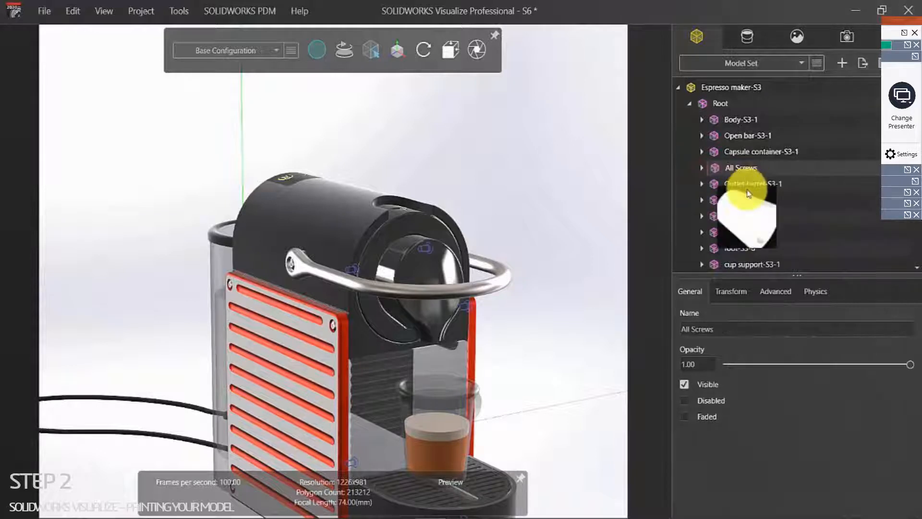
# Step: Select the leftover screws C-19, C-20 and C-21 and drag them into All Screws
pyautogui.scroll(-2, 777, 212)
pyautogui.scroll(-2, 783, 207)
pyautogui.scroll(-2, 898, 233)
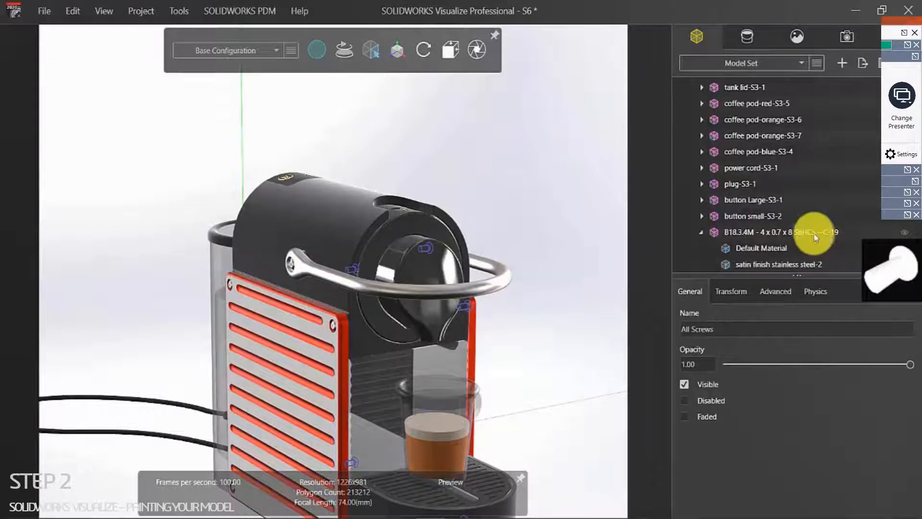
pyautogui.click(815, 235)
pyautogui.scroll(-2, 814, 235)
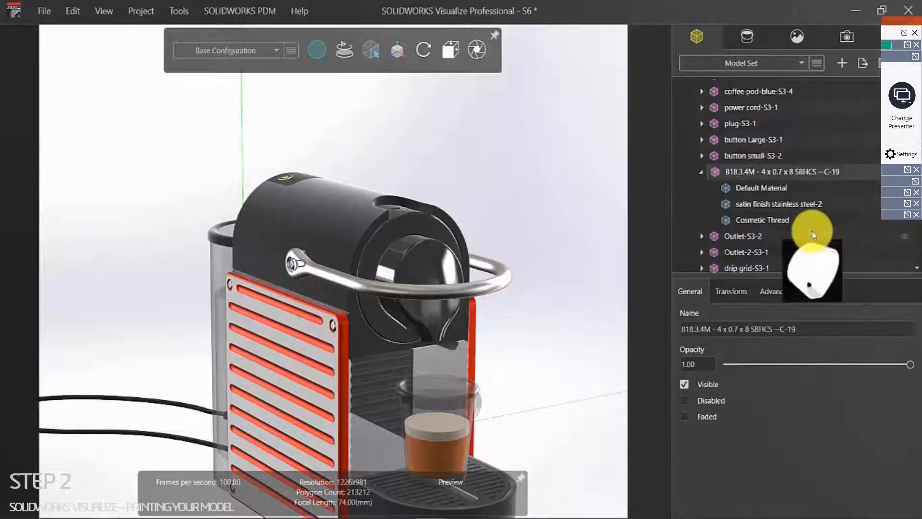
pyautogui.scroll(-3, 814, 235)
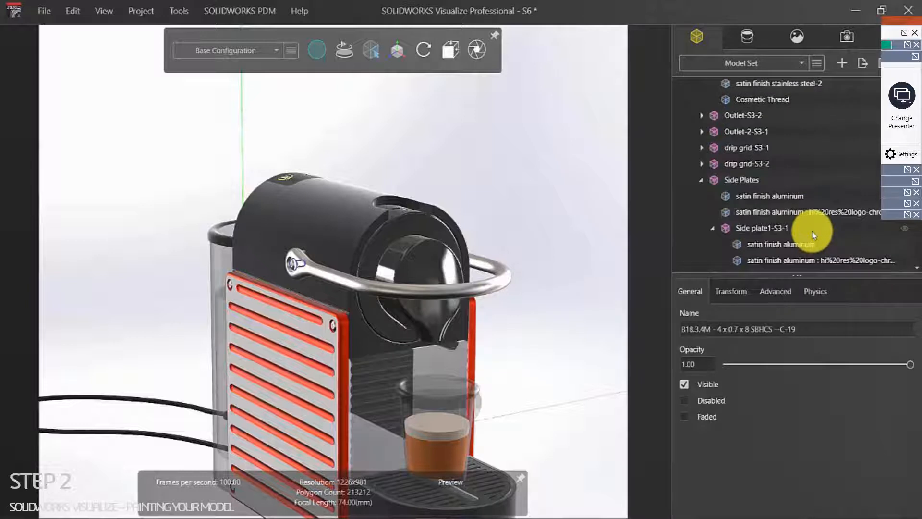
pyautogui.scroll(-1, 814, 235)
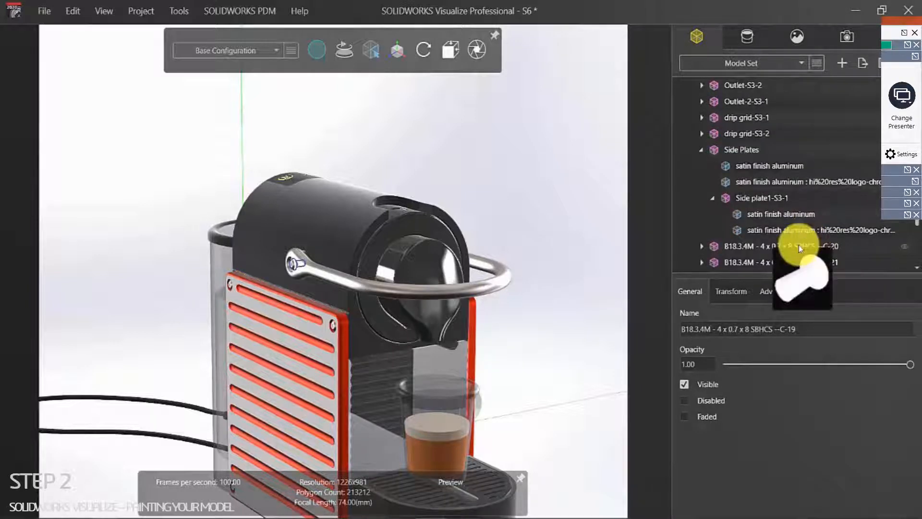
pyautogui.keyDown('shift'); pyautogui.click(762, 261); pyautogui.keyUp('shift')
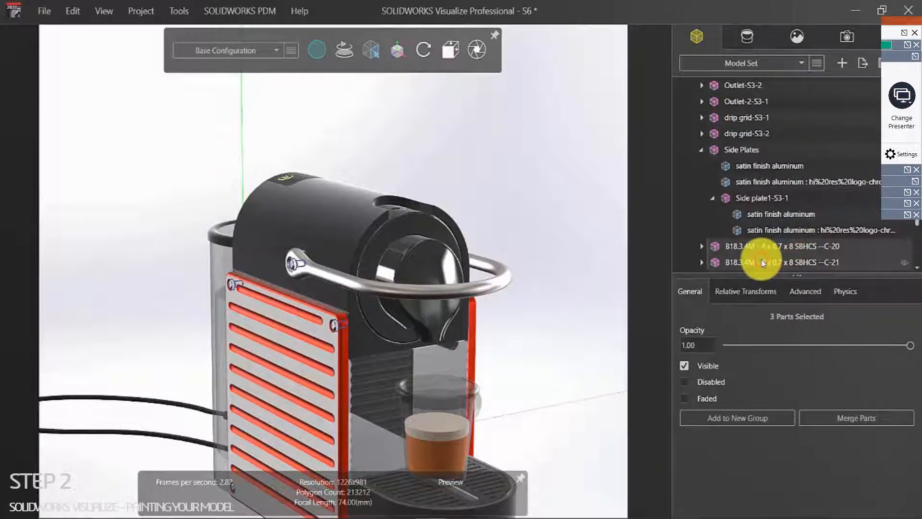
pyautogui.moveTo(763, 262); pyautogui.dragTo(761, 139)
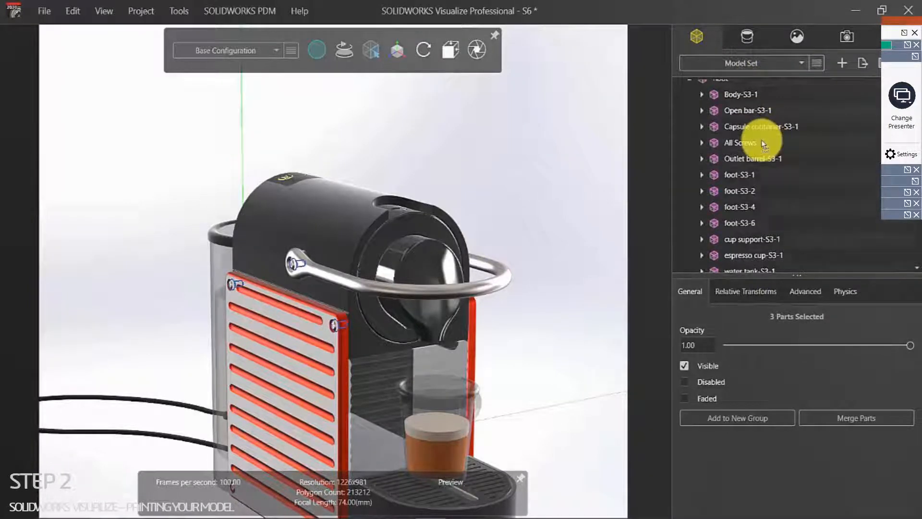
# Step: Expand All Screws to verify its contents, then deselect everything in the scene
pyautogui.click(700, 140)
pyautogui.scroll(-2, 788, 205)
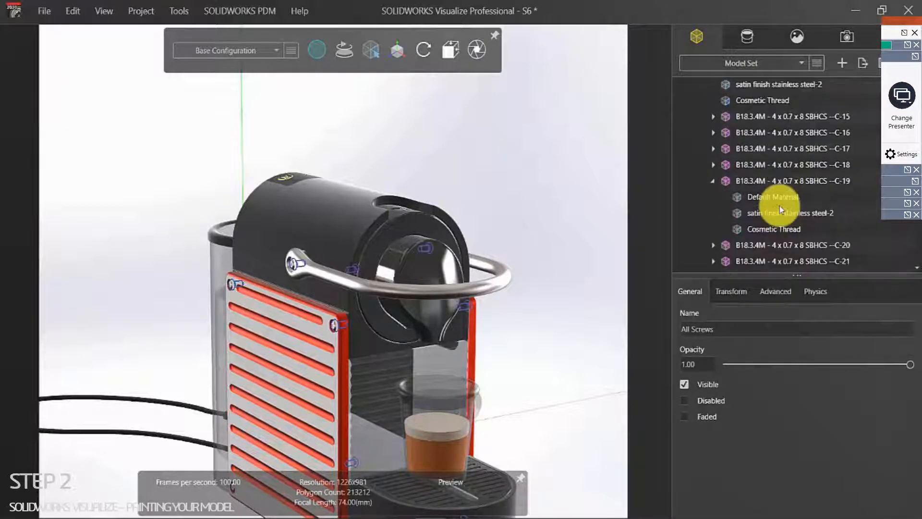
pyautogui.scroll(2, 780, 209)
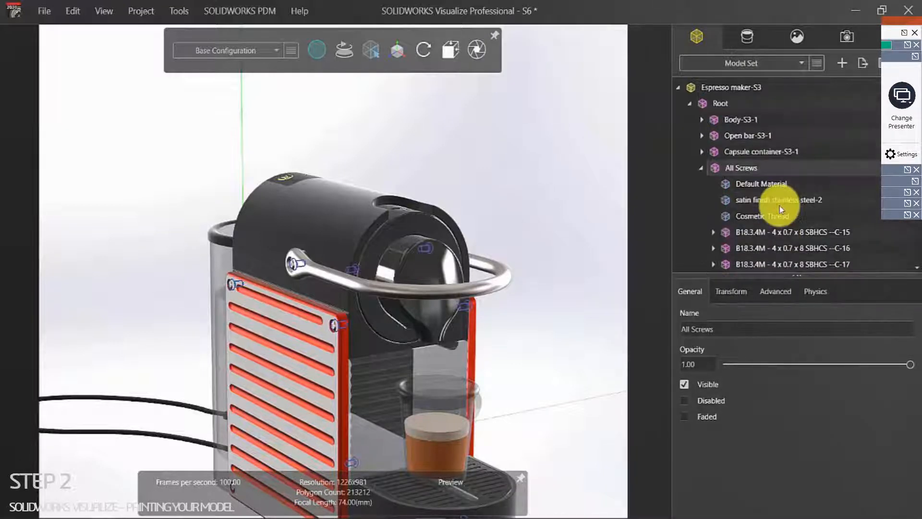
pyautogui.click(404, 129)
# Step: Switch to part selection mode and pick the screw at the side panel's corner in the viewport
pyautogui.moveTo(376, 58)
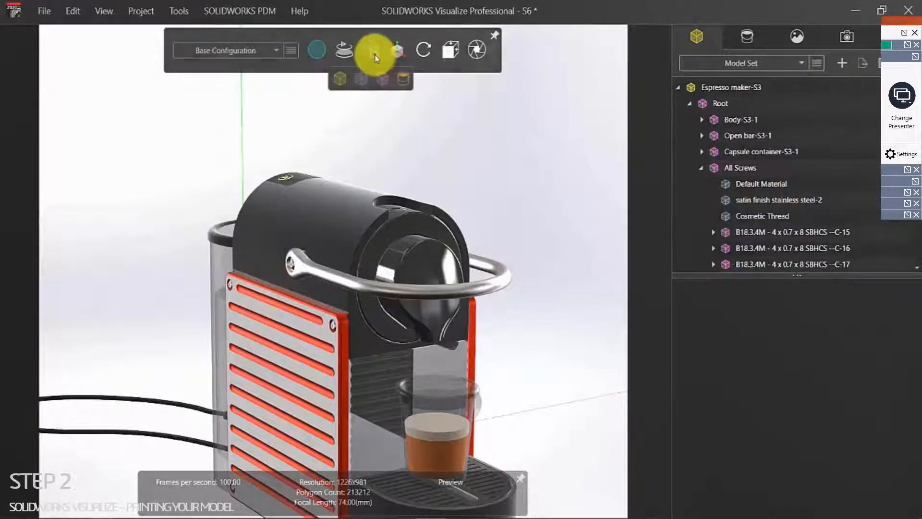
pyautogui.click(382, 78)
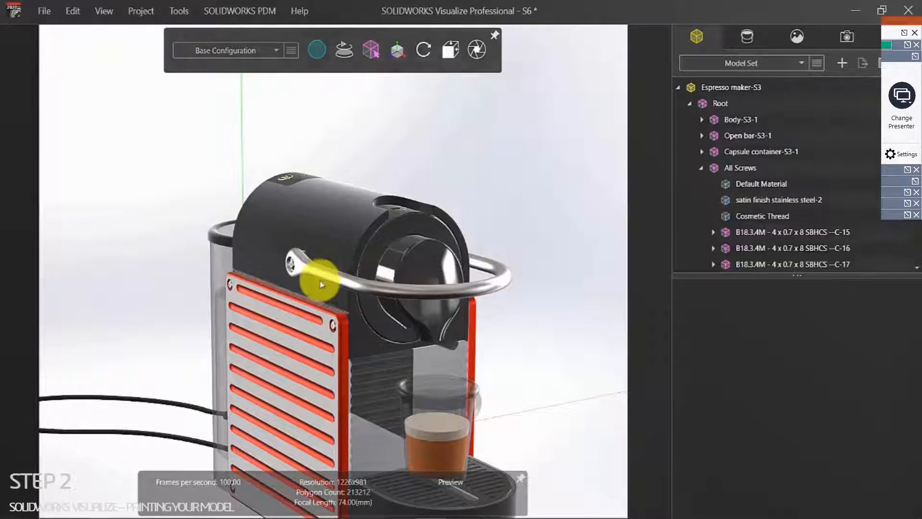
pyautogui.scroll(4, 338, 321)
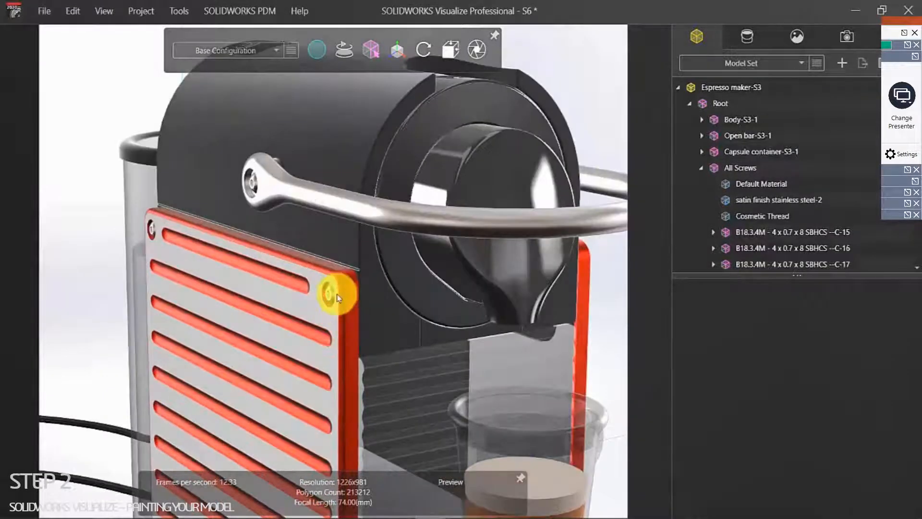
pyautogui.click(334, 296)
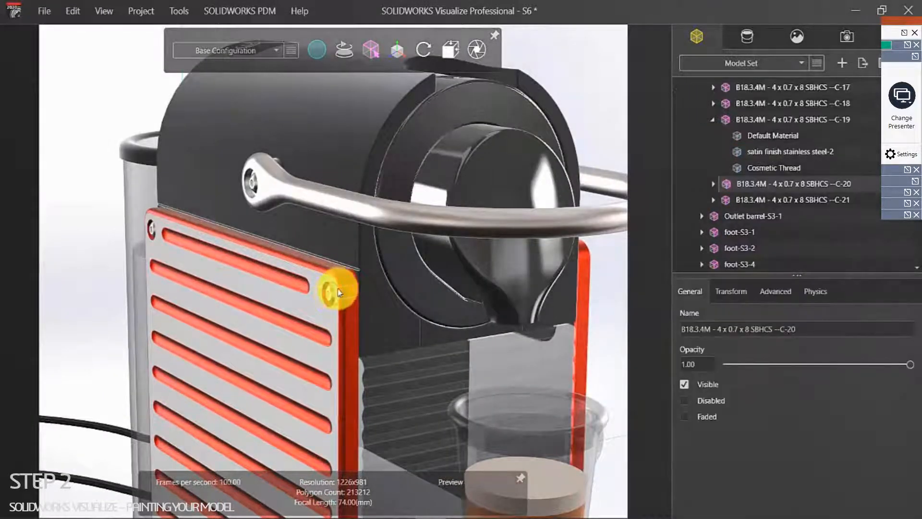
pyautogui.scroll(-5, 340, 291)
pyautogui.moveTo(391, 322); pyautogui.dragTo(219, 318, button='middle')
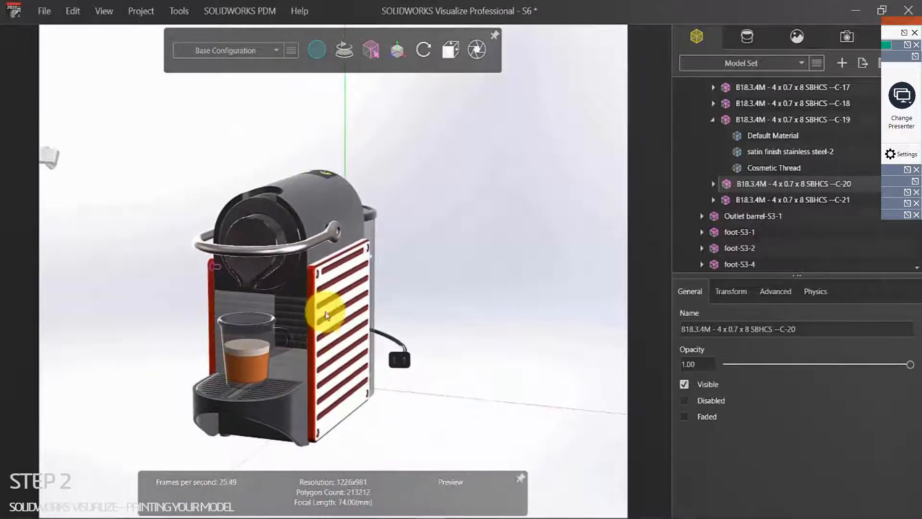
pyautogui.scroll(8, 325, 315)
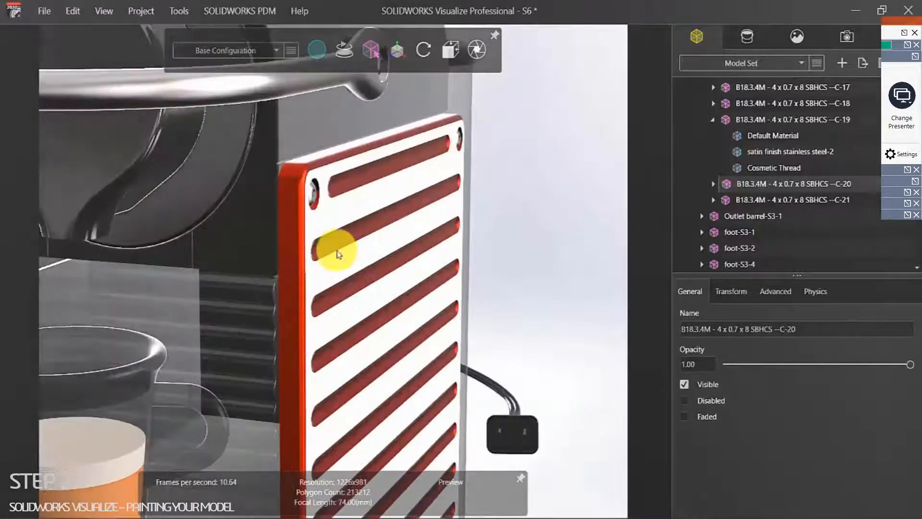
pyautogui.click(520, 278)
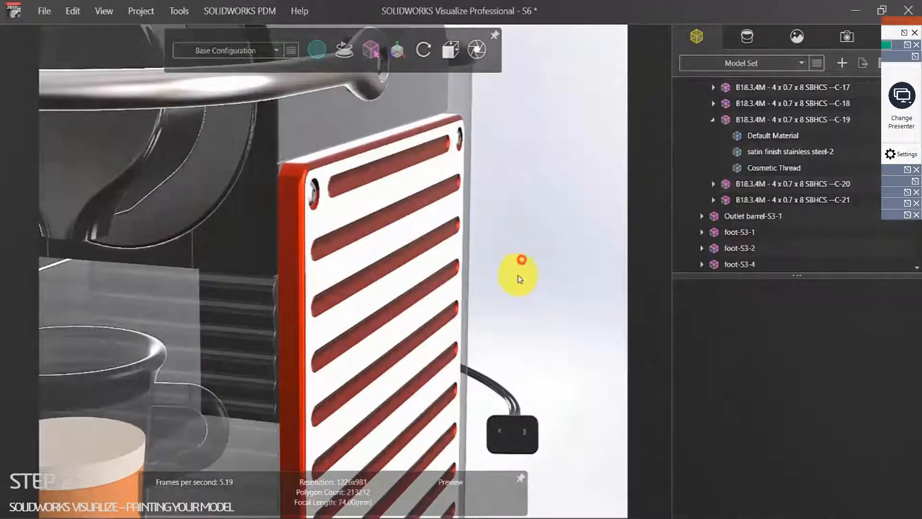
# Step: Confirm one screw selects the whole All Screws group, then bring up the project's appearances
pyautogui.click(312, 189)
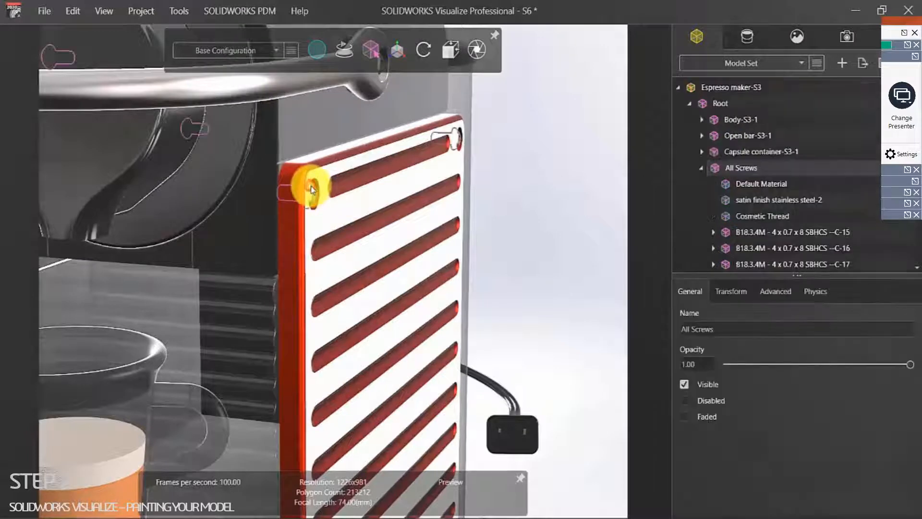
pyautogui.scroll(-8, 461, 226)
pyautogui.moveTo(367, 253); pyautogui.dragTo(340, 267, button='middle')
pyautogui.click(487, 204)
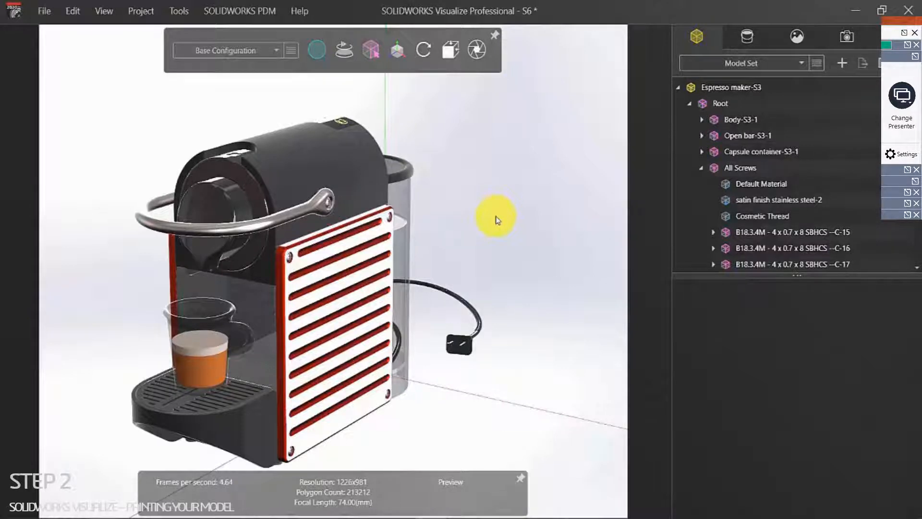
pyautogui.click(747, 36)
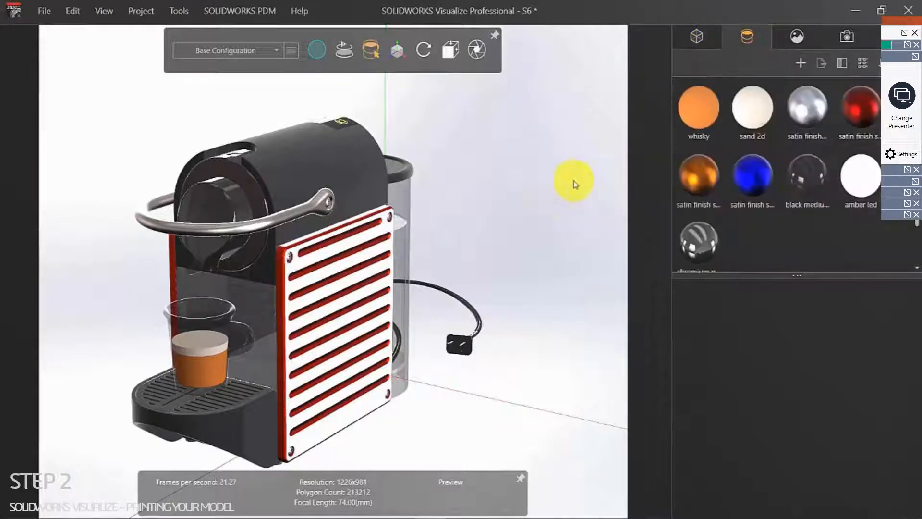
# Step: Apply the red satin finish stainless steel to the first side panel
pyautogui.moveTo(860, 116); pyautogui.dragTo(337, 359)
pyautogui.click(460, 245)
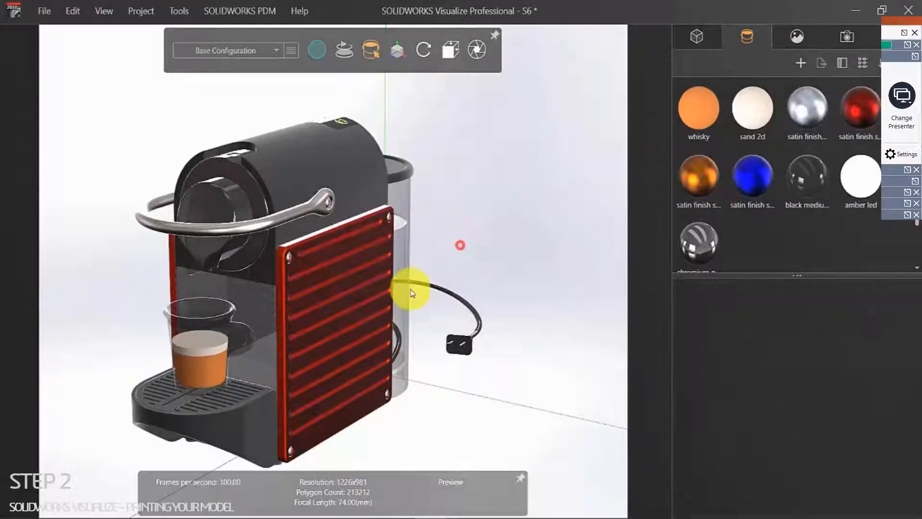
pyautogui.moveTo(370, 313); pyautogui.dragTo(676, 324)
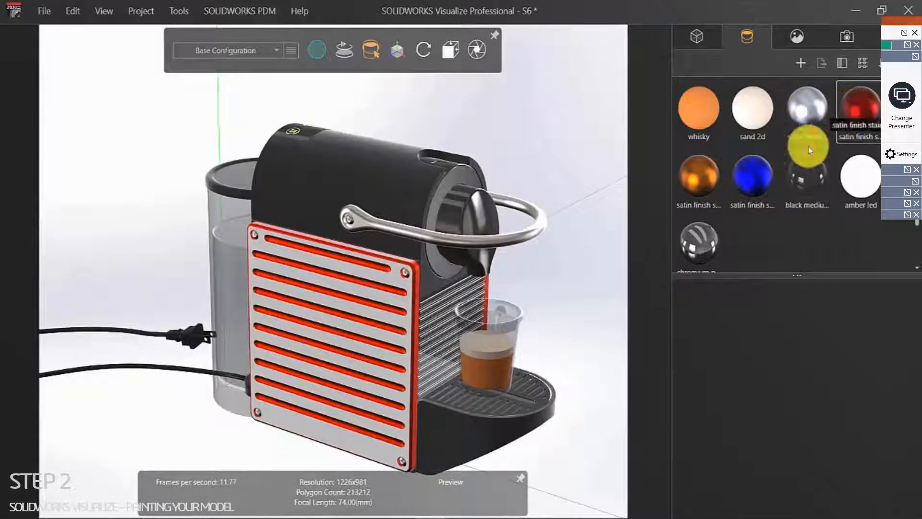
# Step: Apply the same red satin finish to the opposite panel and frame the handle
pyautogui.moveTo(861, 96); pyautogui.dragTo(365, 331)
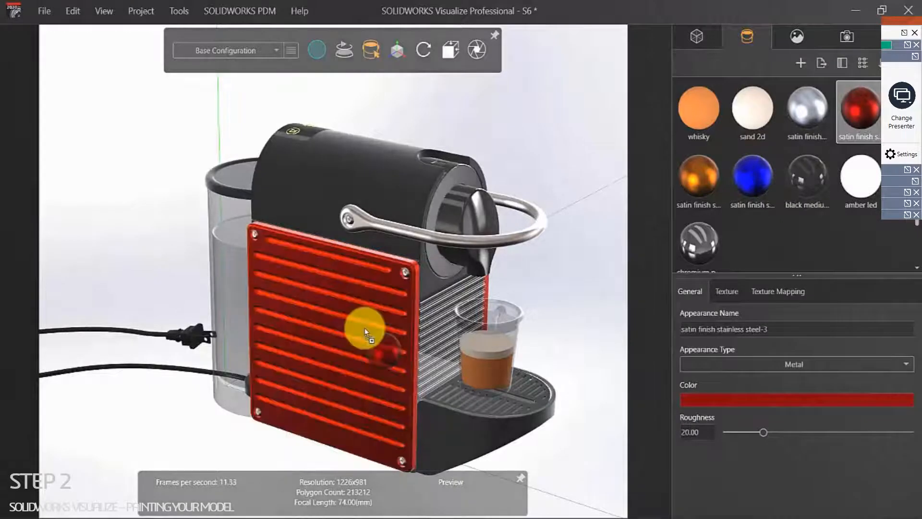
pyautogui.click(545, 282)
pyautogui.moveTo(564, 270); pyautogui.dragTo(199, 323)
pyautogui.moveTo(199, 323); pyautogui.dragTo(259, 327, button='middle')
pyautogui.scroll(3, 315, 244)
pyautogui.scroll(3, 230, 282)
pyautogui.moveTo(221, 280); pyautogui.dragTo(257, 247, button='middle')
pyautogui.scroll(-6, 264, 249)
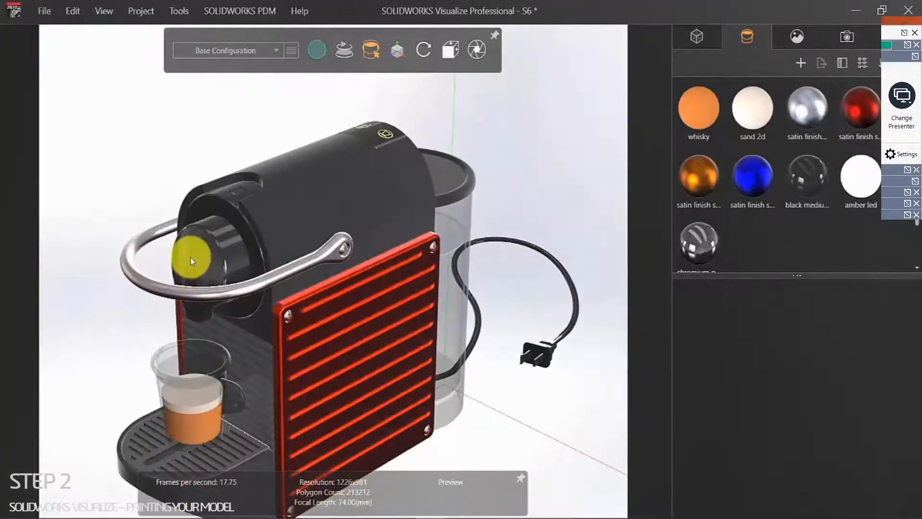
pyautogui.scroll(4, 191, 259)
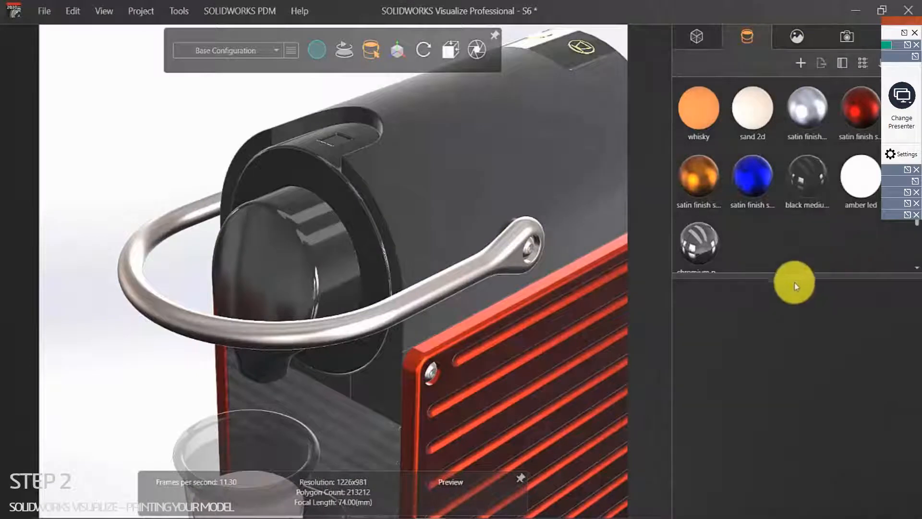
# Step: Enlarge the appearance list, set Medium thumbnails, and switch to the local Libraries view
pyautogui.moveTo(796, 275); pyautogui.dragTo(792, 422)
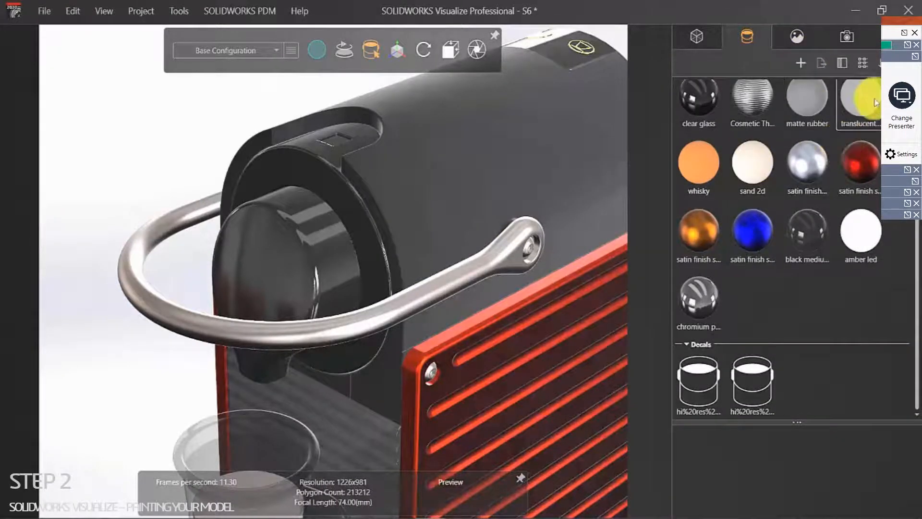
pyautogui.click(877, 63)
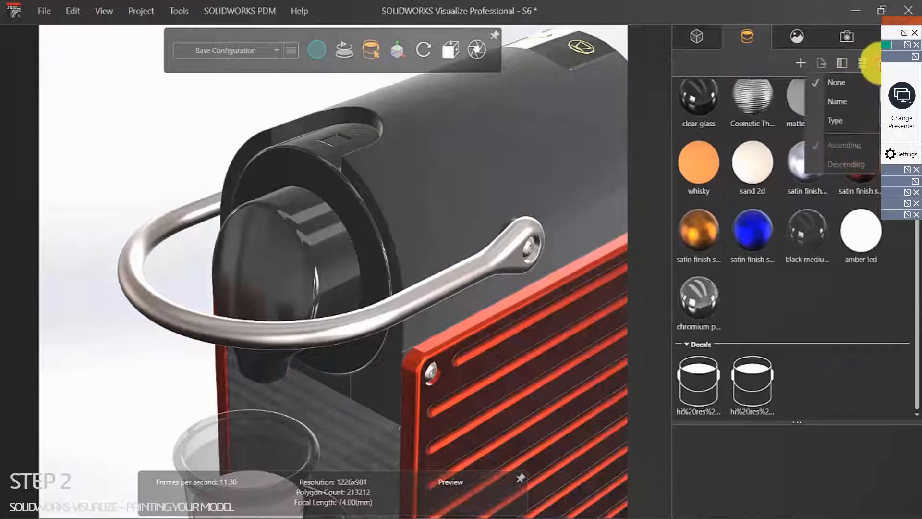
pyautogui.click(869, 65)
pyautogui.click(863, 63)
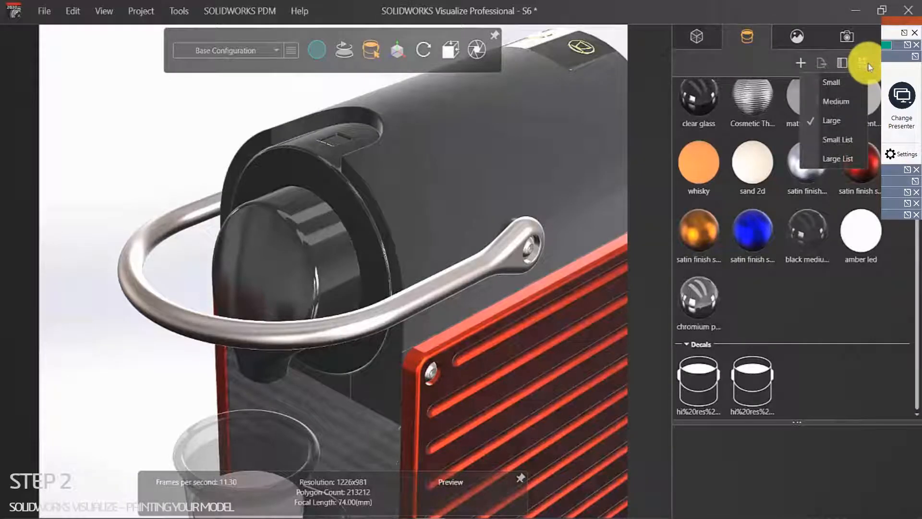
pyautogui.click(844, 102)
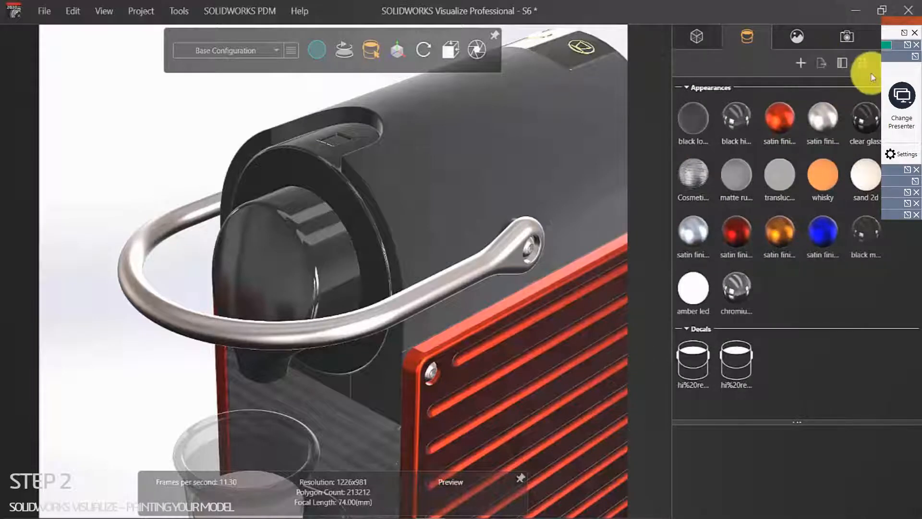
pyautogui.click(893, 39)
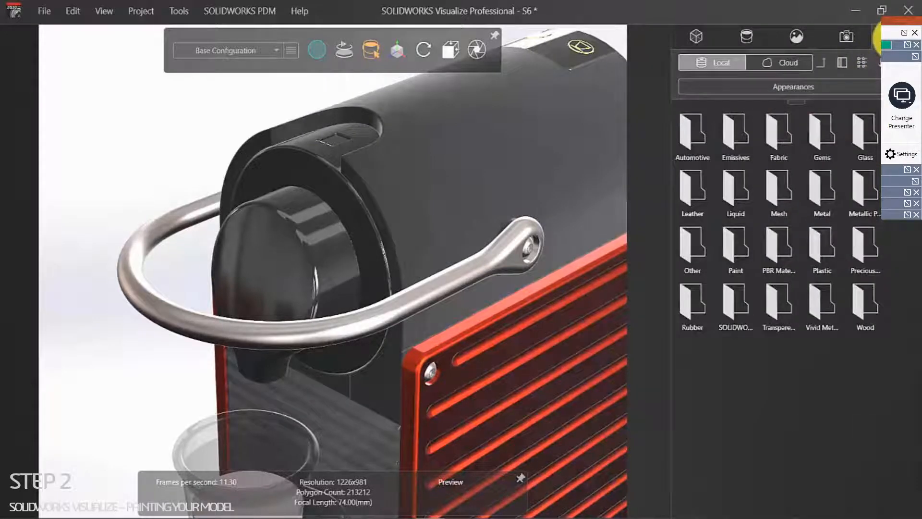
# Step: Browse library Appearances, open the Metal folder, and apply Dark Chrome to the handle
pyautogui.click(768, 88)
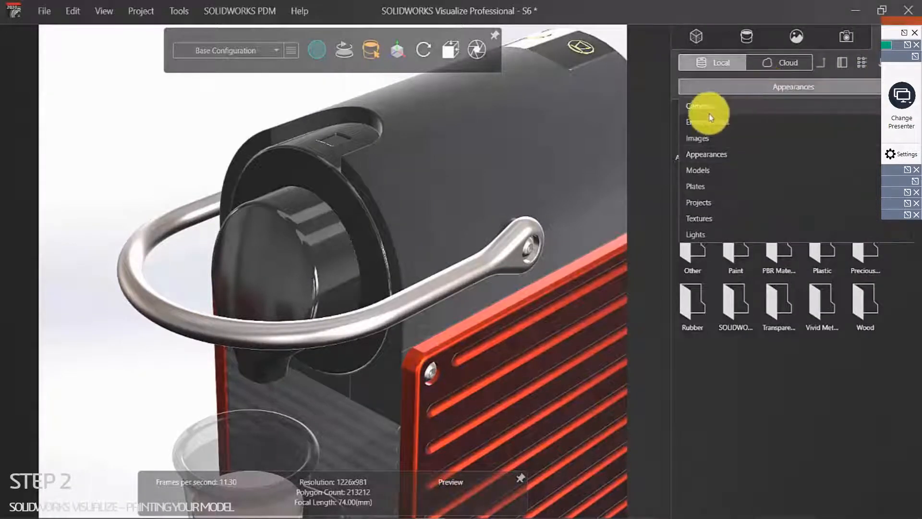
pyautogui.click(709, 155)
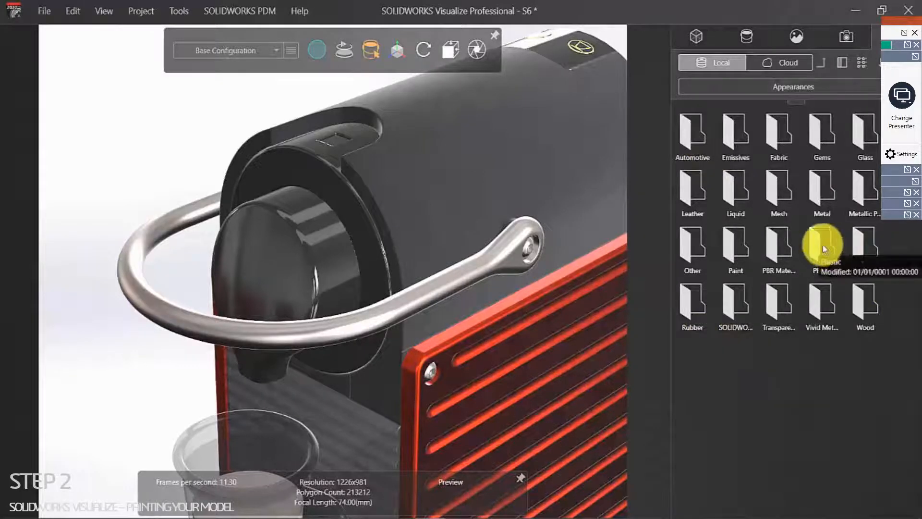
pyautogui.doubleClick(819, 187)
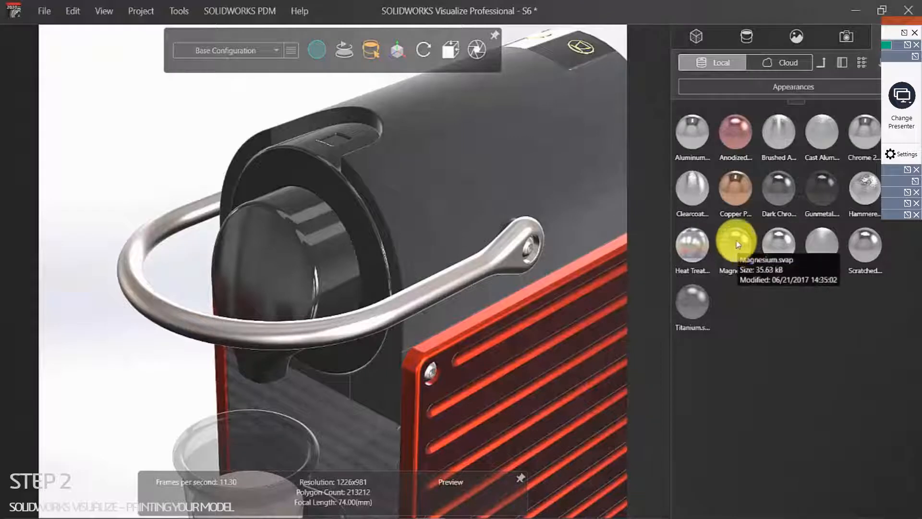
pyautogui.moveTo(781, 187); pyautogui.dragTo(169, 306)
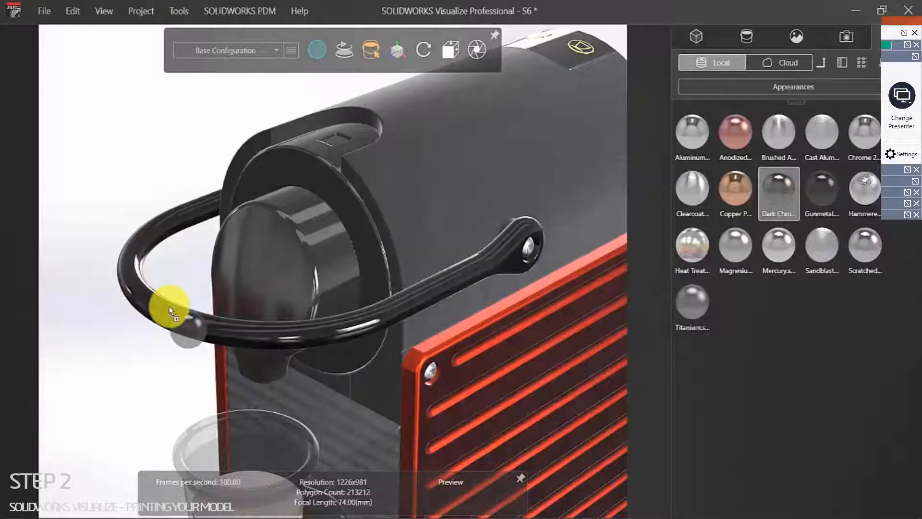
pyautogui.click(89, 135)
pyautogui.scroll(8, 248, 317)
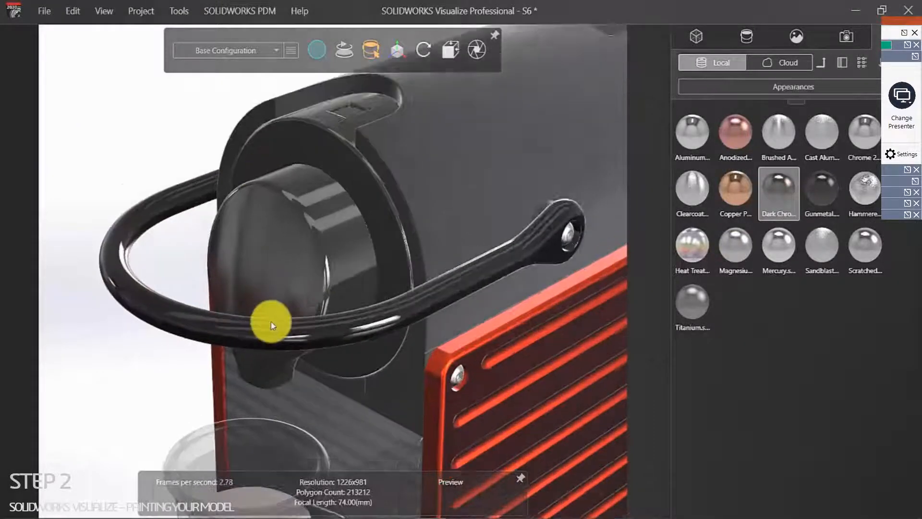
pyautogui.scroll(-6, 269, 321)
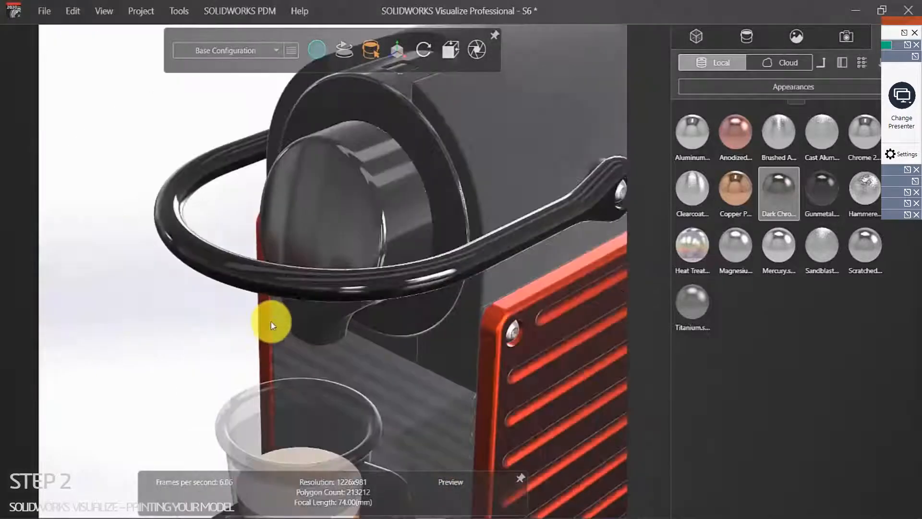
pyautogui.scroll(3, 337, 273)
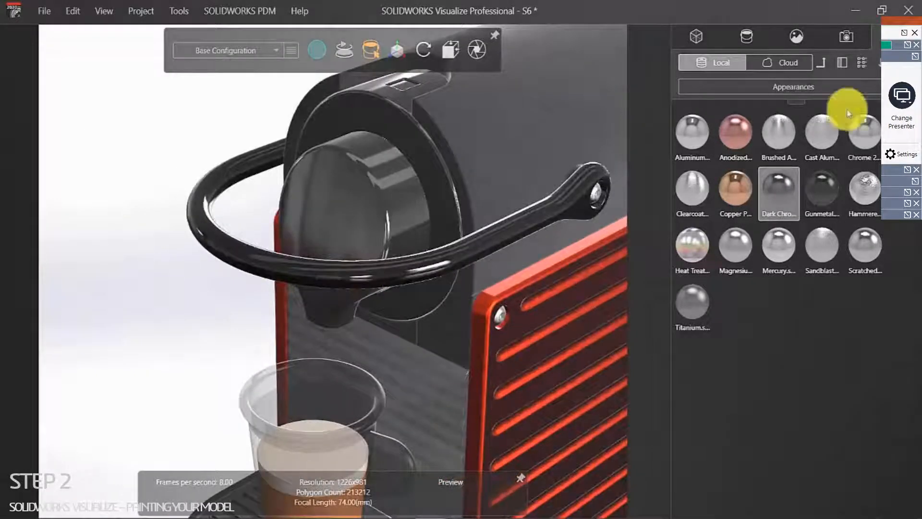
pyautogui.click(821, 63)
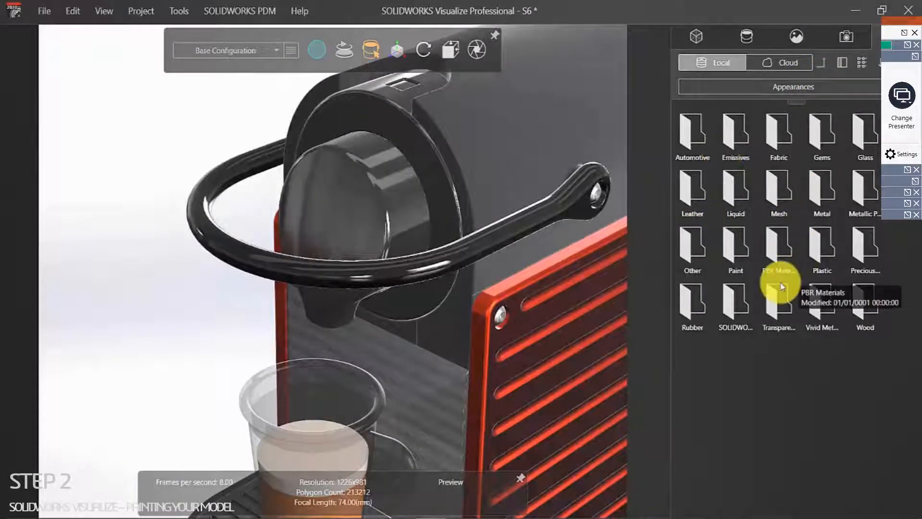
# Step: Open the Plastic folder and apply Basic Cream to the handle
pyautogui.click(818, 246)
pyautogui.doubleClick(818, 245)
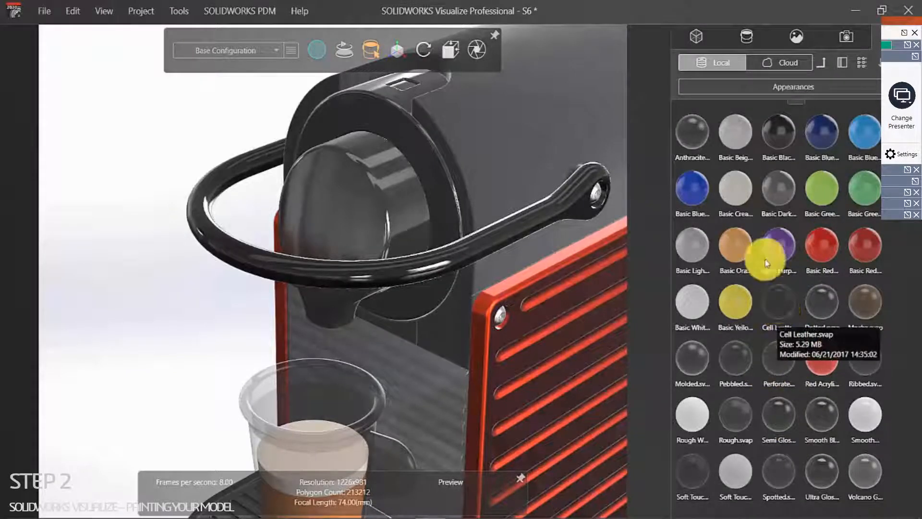
pyautogui.click(730, 183)
pyautogui.moveTo(729, 192); pyautogui.dragTo(267, 263)
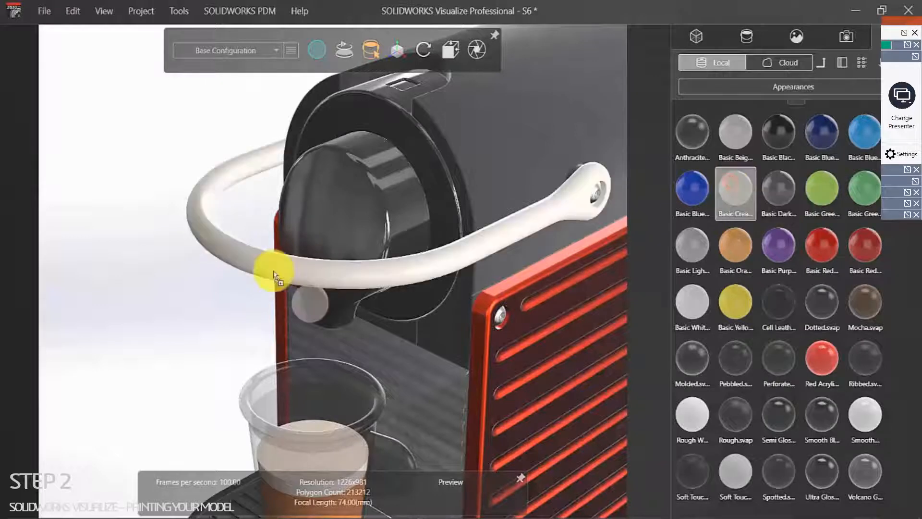
# Step: Replace the handle's cream plastic with the dark Cell Leather finish
pyautogui.scroll(1, 391, 252)
pyautogui.scroll(-8, 432, 233)
pyautogui.scroll(2, 356, 274)
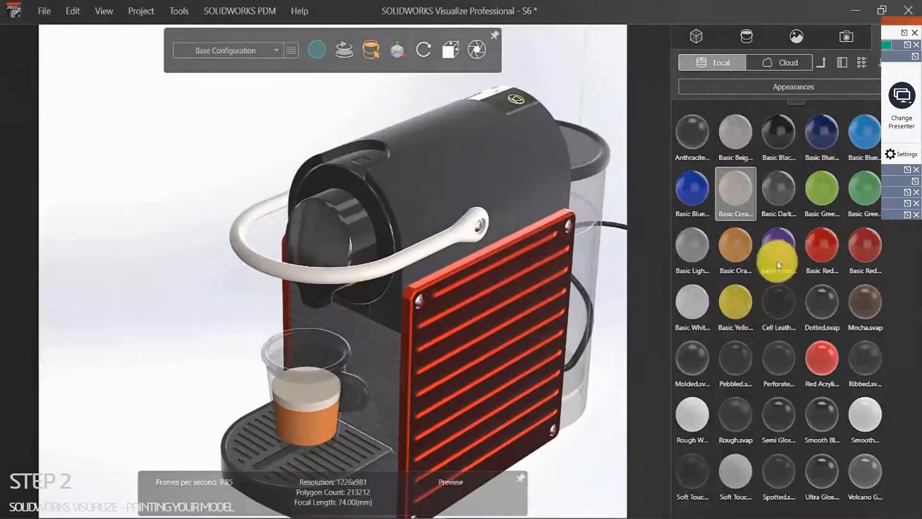
pyautogui.moveTo(777, 300); pyautogui.dragTo(247, 251)
pyautogui.click(166, 182)
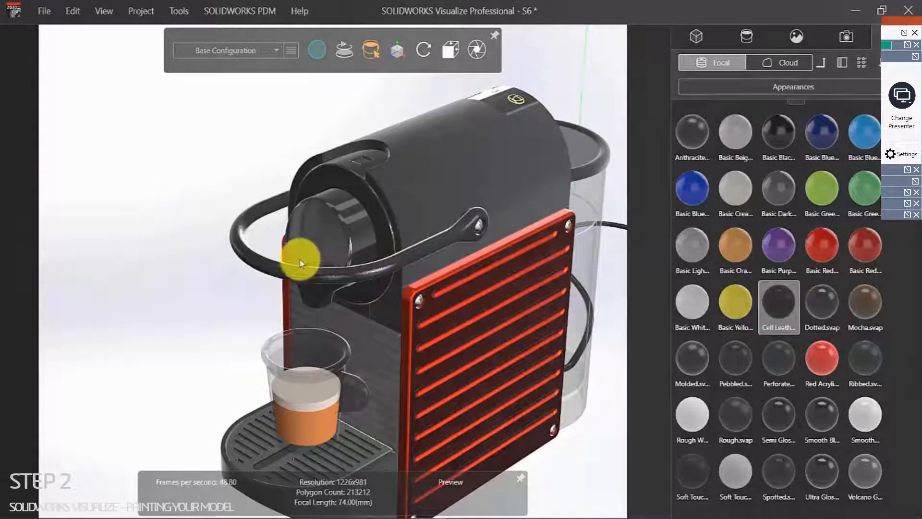
# Step: Return to the Metal folder and apply Chrome 2 to the handle
pyautogui.click(780, 92)
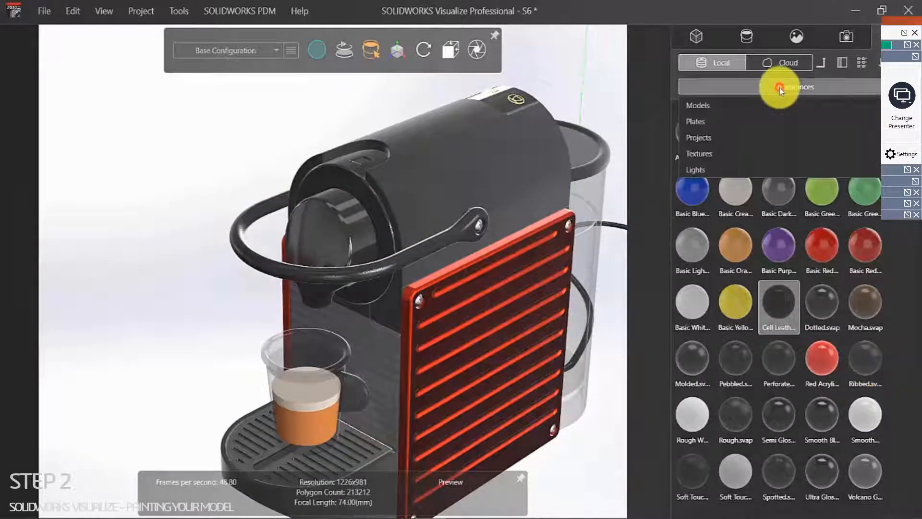
pyautogui.click(723, 150)
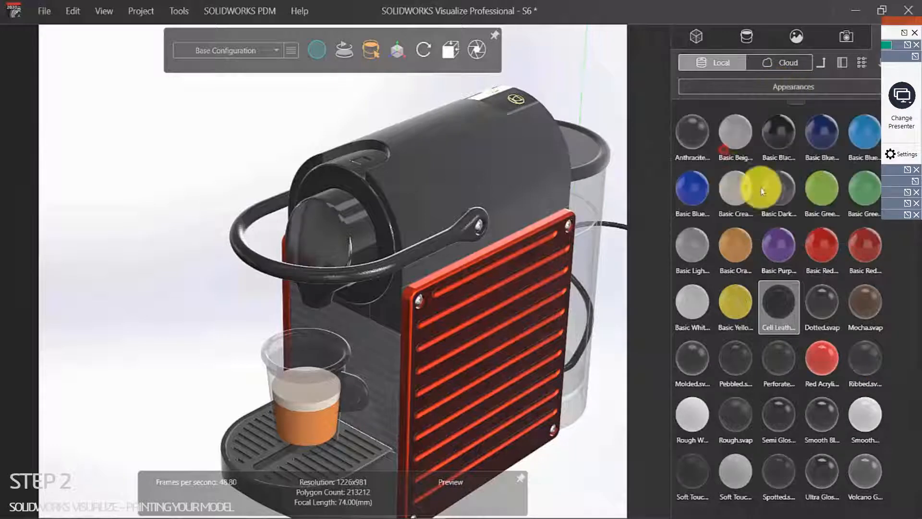
pyautogui.click(822, 62)
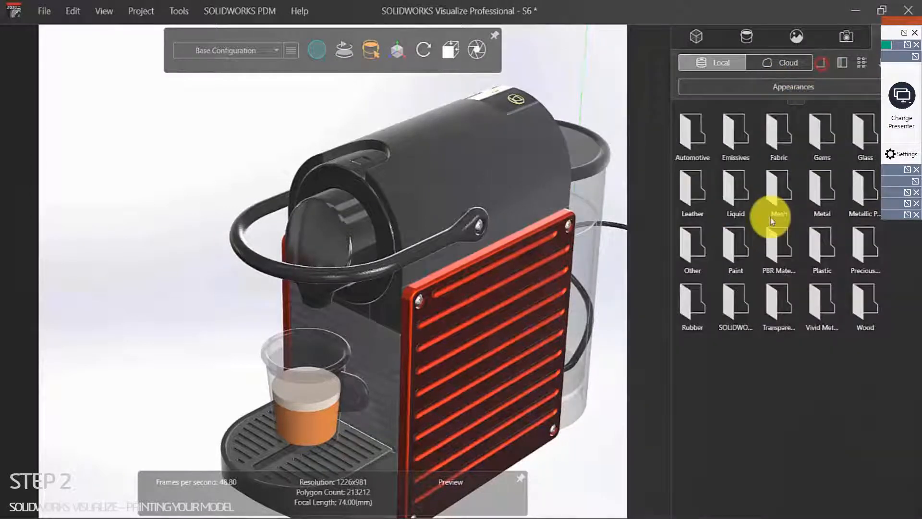
pyautogui.doubleClick(823, 189)
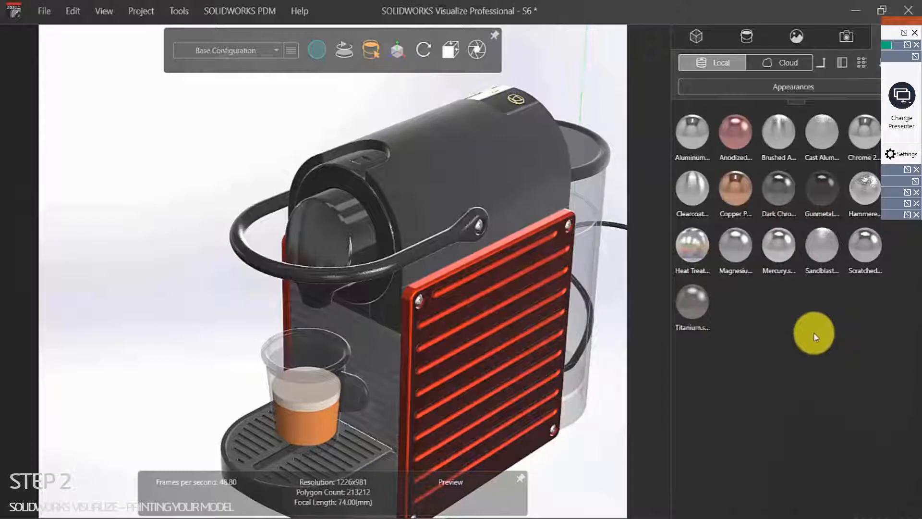
pyautogui.moveTo(862, 126); pyautogui.dragTo(240, 243)
pyautogui.click(156, 178)
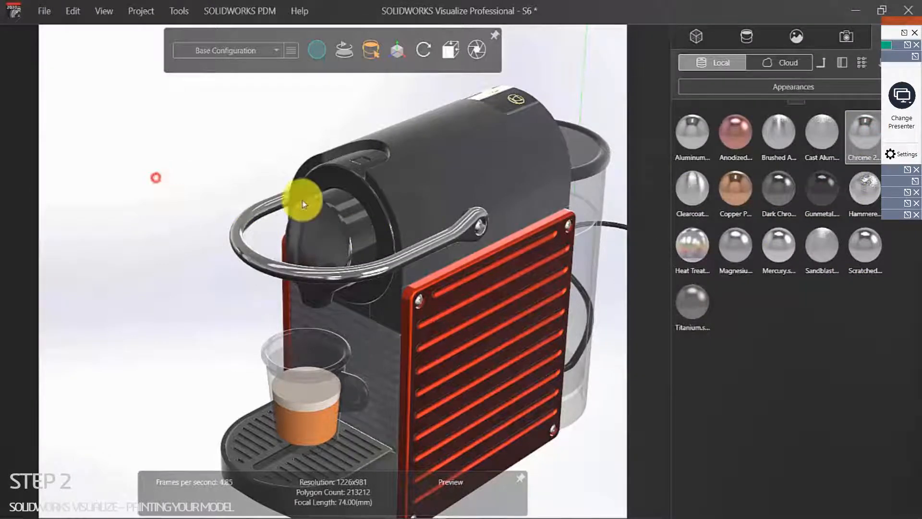
# Step: Apply the Hammered metal appearance to the round capsule holder
pyautogui.scroll(5, 379, 233)
pyautogui.click(74, 115)
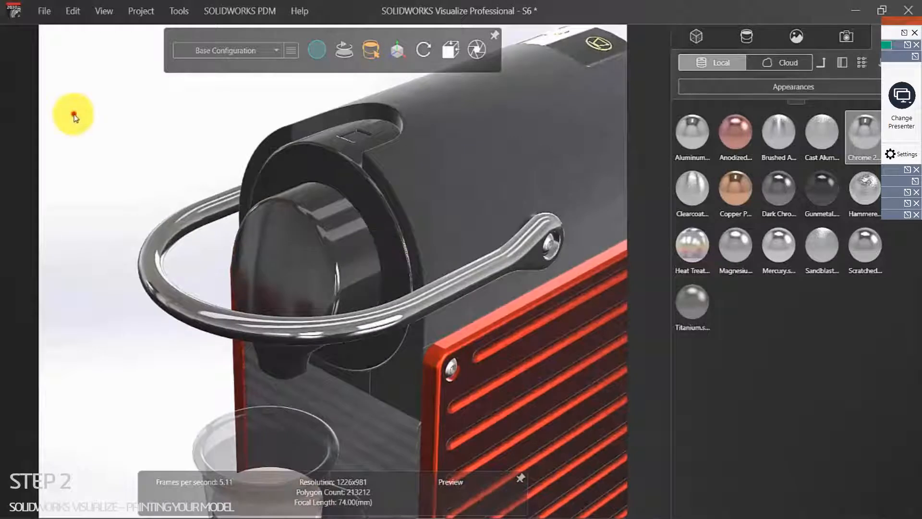
pyautogui.click(841, 350)
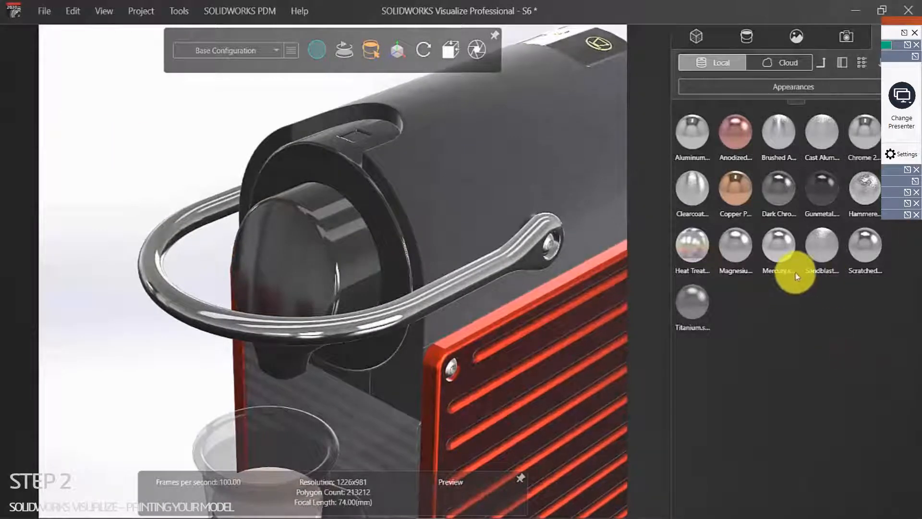
pyautogui.moveTo(859, 185); pyautogui.dragTo(281, 251)
pyautogui.click(197, 166)
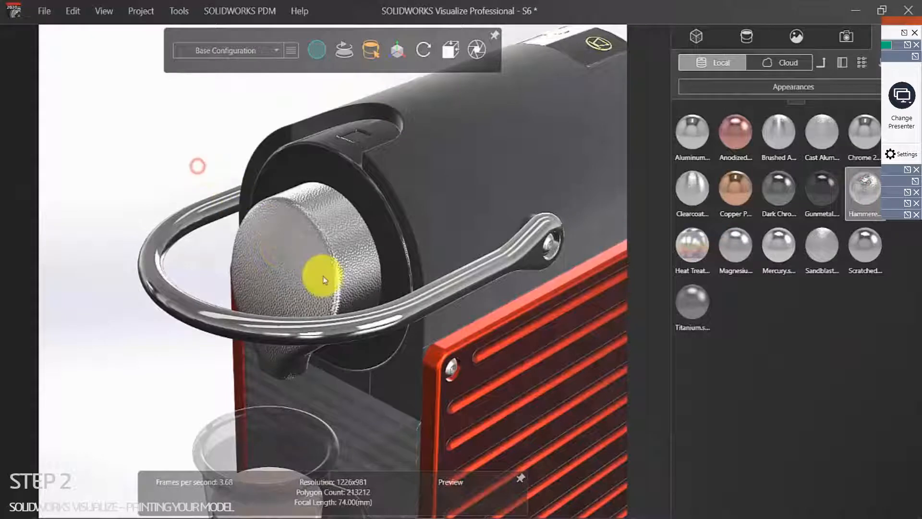
# Step: Set the capsule's Hammered colour to near-black, then apply Hammered Silver Metal to the main body
pyautogui.scroll(5, 324, 280)
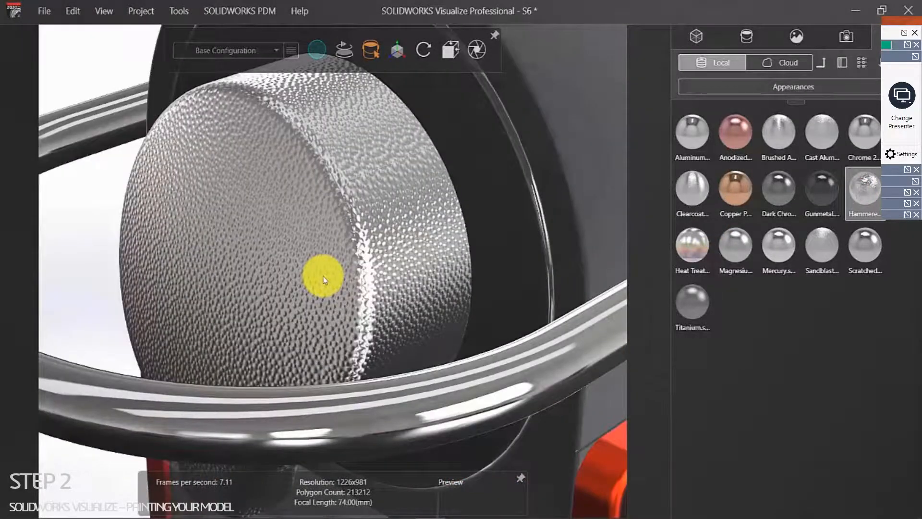
pyautogui.scroll(-5, 322, 276)
pyautogui.click(120, 171)
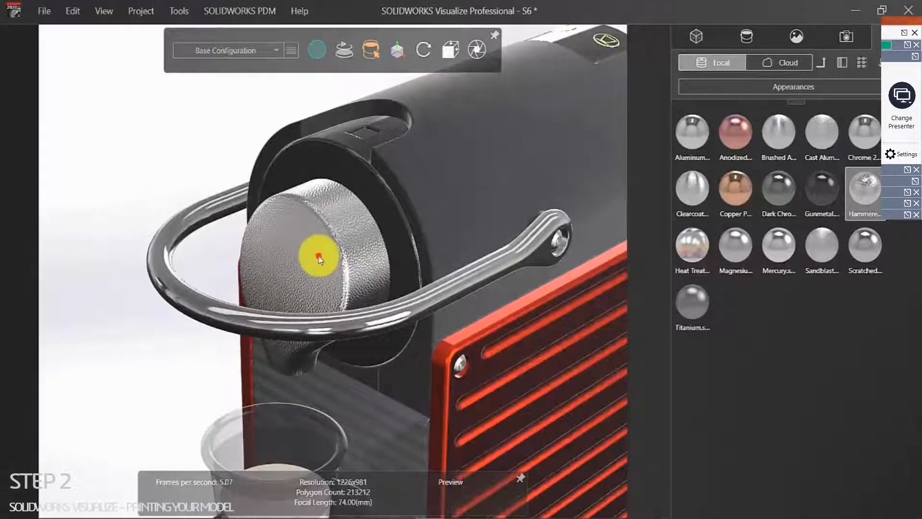
pyautogui.click(320, 258)
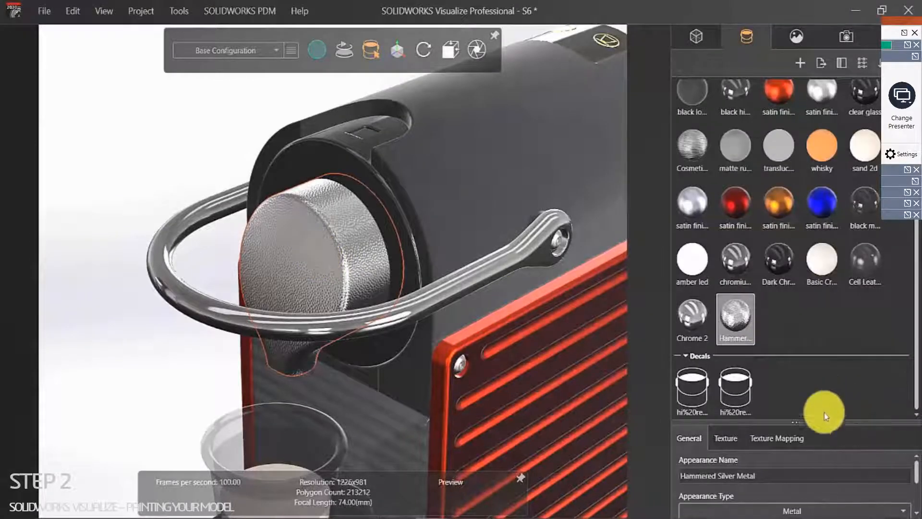
pyautogui.moveTo(822, 421); pyautogui.dragTo(823, 259)
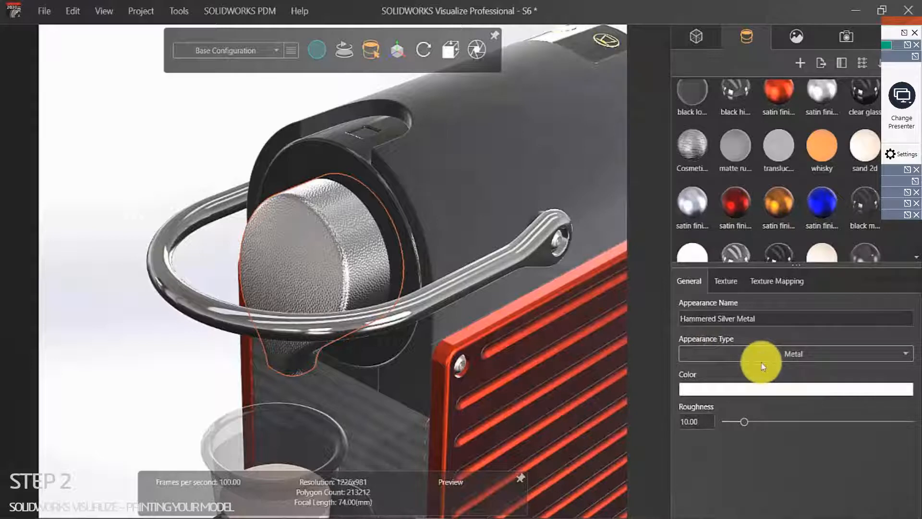
pyautogui.click(767, 388)
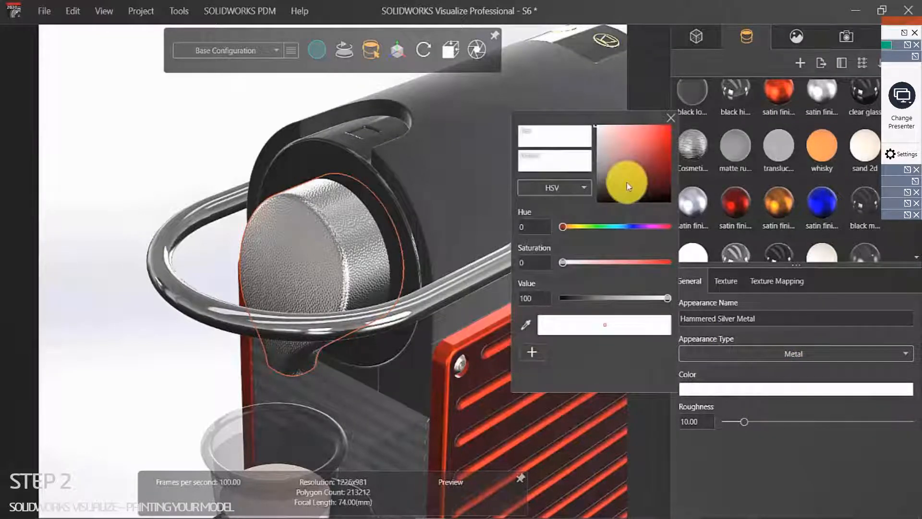
pyautogui.click(616, 160)
pyautogui.moveTo(618, 163); pyautogui.dragTo(602, 200)
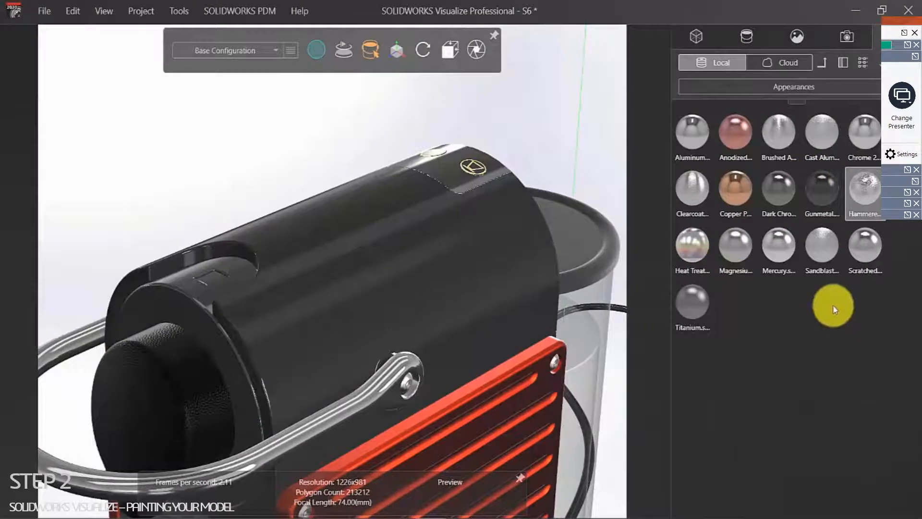
pyautogui.moveTo(863, 195); pyautogui.dragTo(375, 350)
pyautogui.click(264, 154)
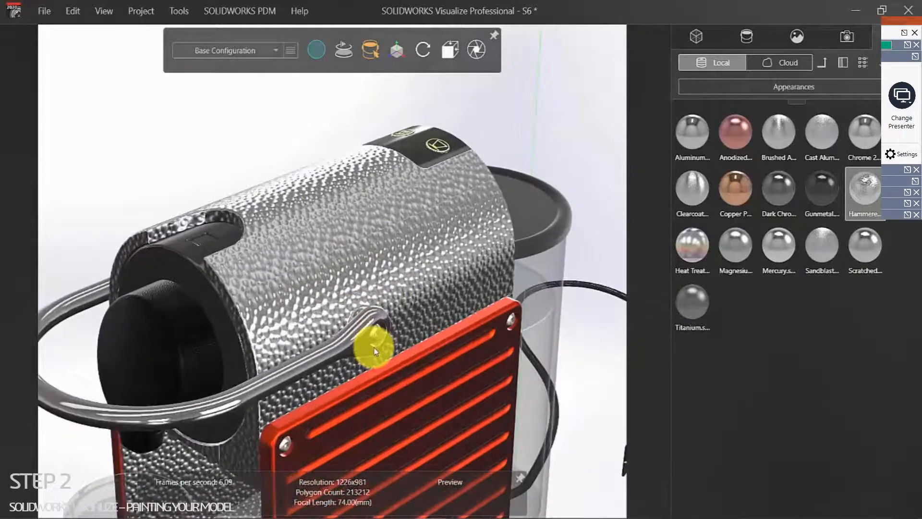
# Step: Set the body's Hammered Silver Metal colour to pure black (Value 0) and show its Texture Mapping settings
pyautogui.click(390, 266)
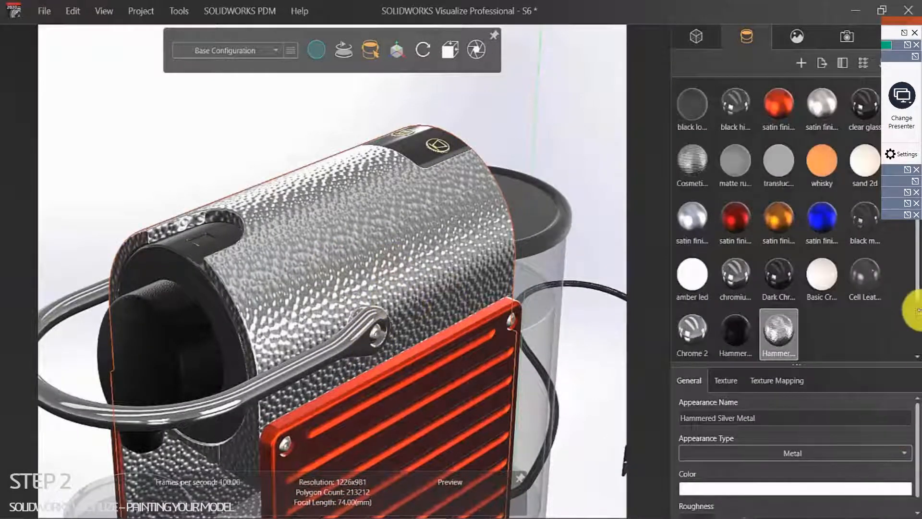
pyautogui.click(763, 488)
pyautogui.moveTo(608, 278); pyautogui.dragTo(594, 305)
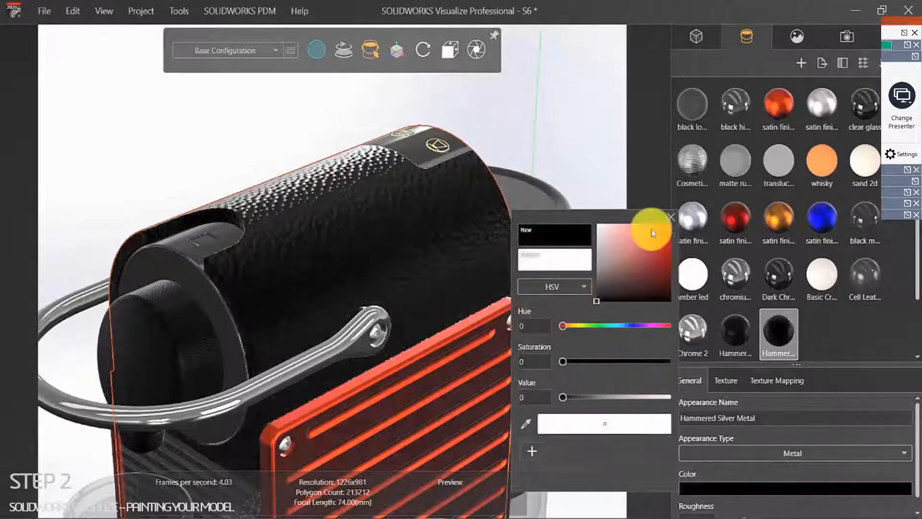
pyautogui.click(670, 217)
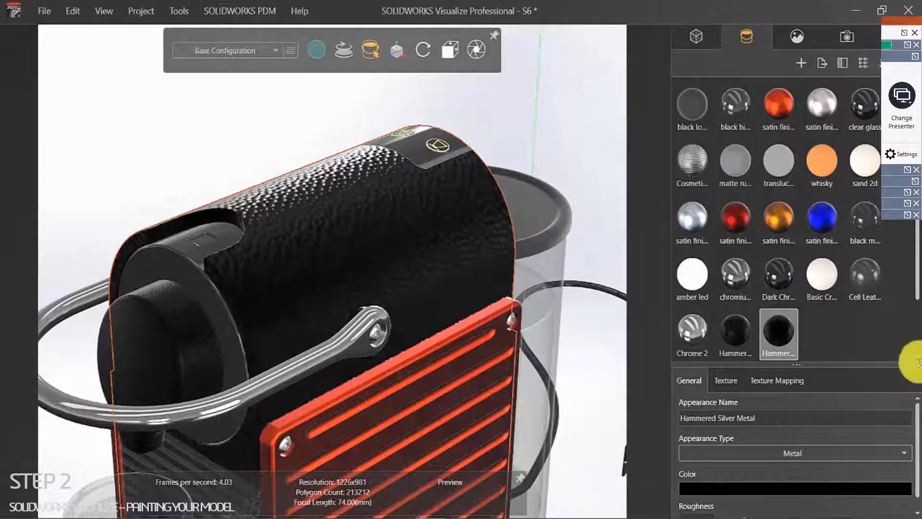
pyautogui.click(725, 380)
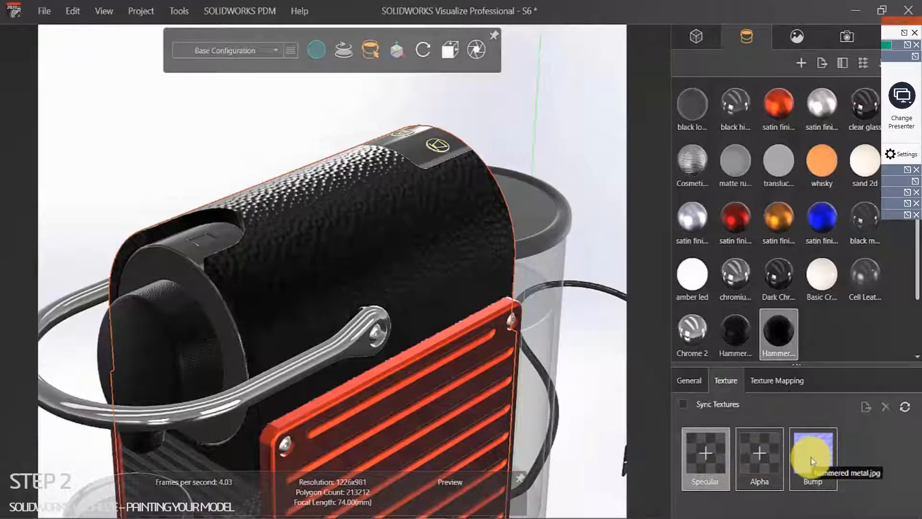
pyautogui.click(769, 380)
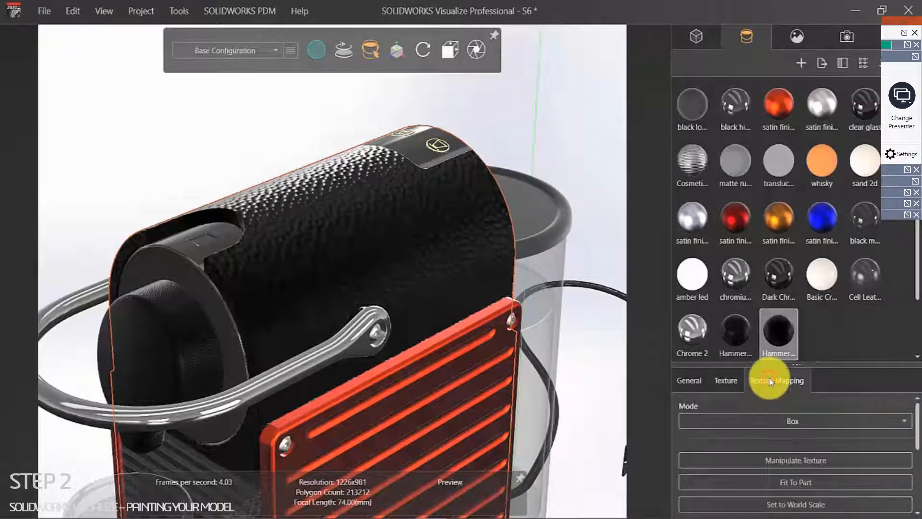
# Step: Expand Transform and scale the hammered texture down along X, Y and Z
pyautogui.moveTo(834, 365); pyautogui.dragTo(828, 216)
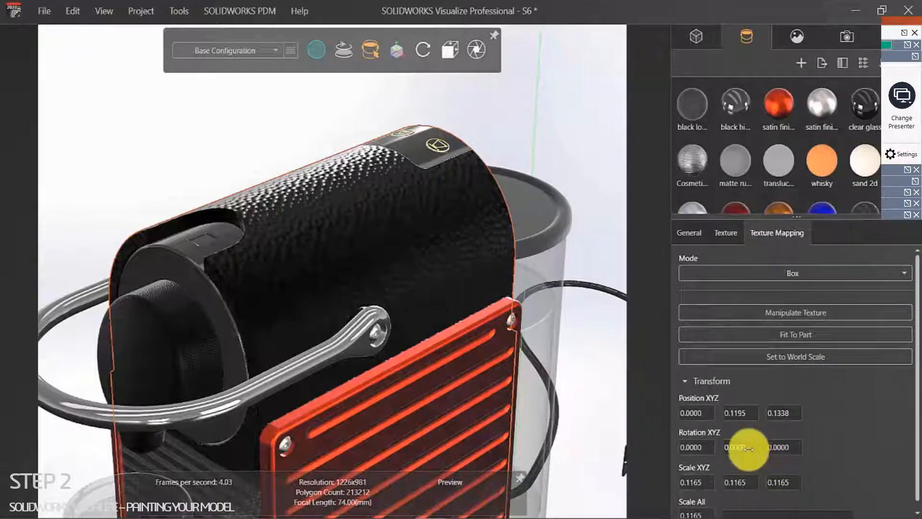
pyautogui.moveTo(696, 482)
pyautogui.mouseDown()
pyautogui.moveTo(622, 490)
pyautogui.moveTo(688, 476)
pyautogui.mouseUp()
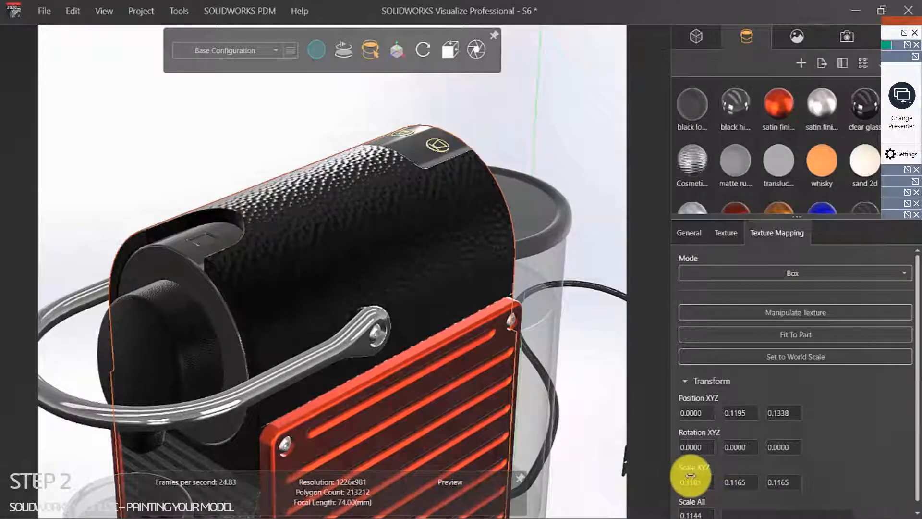
pyautogui.moveTo(686, 477); pyautogui.dragTo(682, 477)
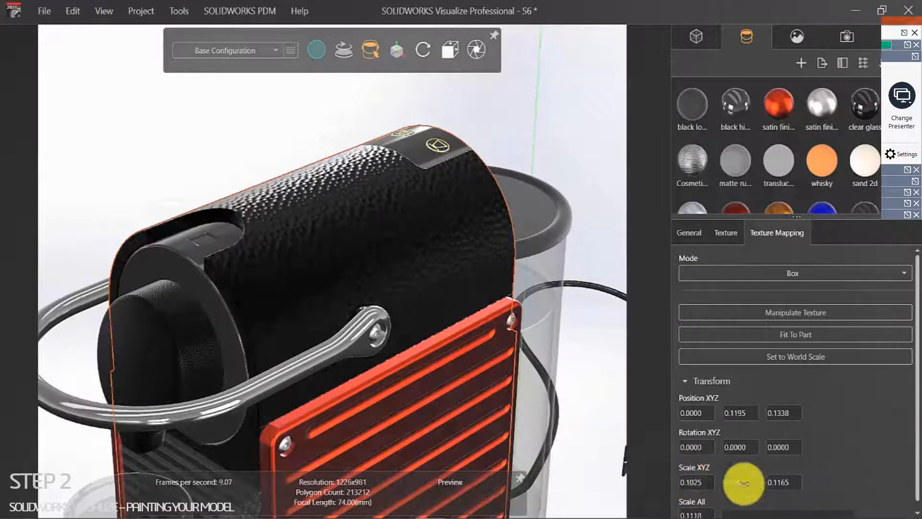
pyautogui.moveTo(737, 487); pyautogui.dragTo(683, 489)
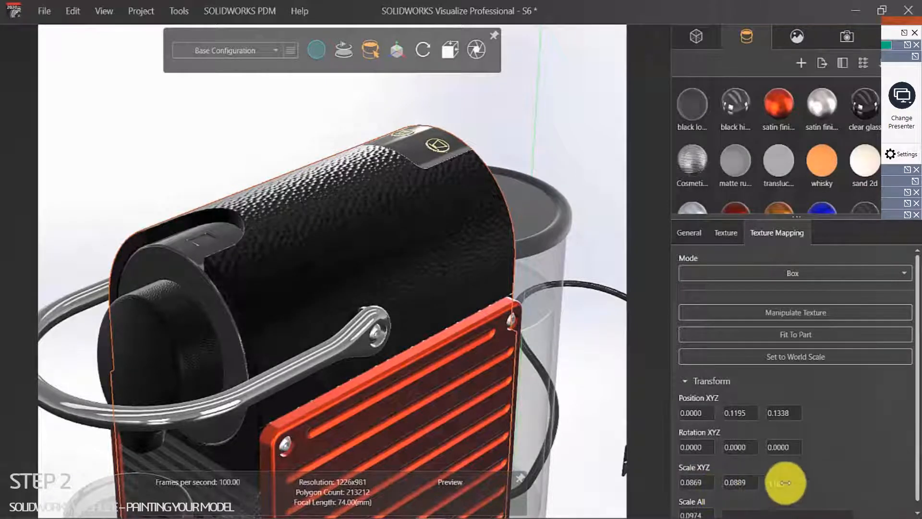
pyautogui.moveTo(790, 481); pyautogui.dragTo(757, 494)
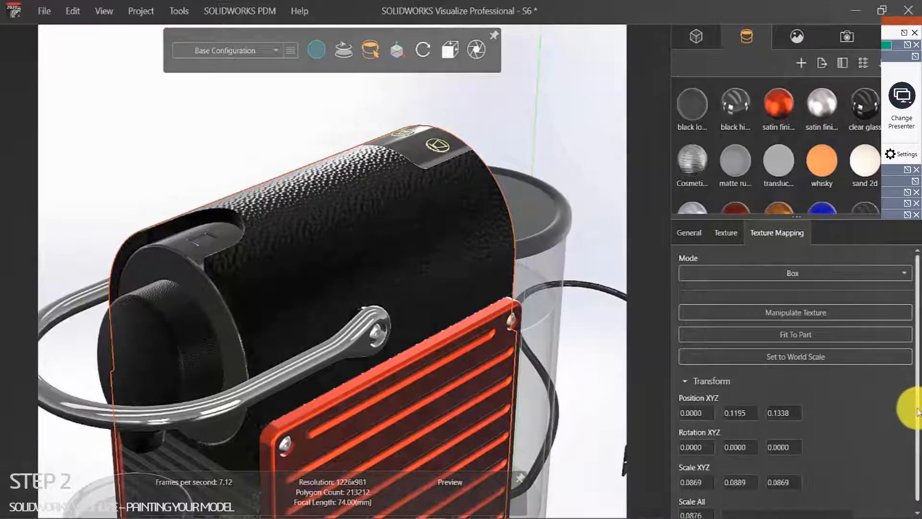
# Step: Fit the texture to the body part and set Scale All to about 0.0349
pyautogui.scroll(-1, 914, 413)
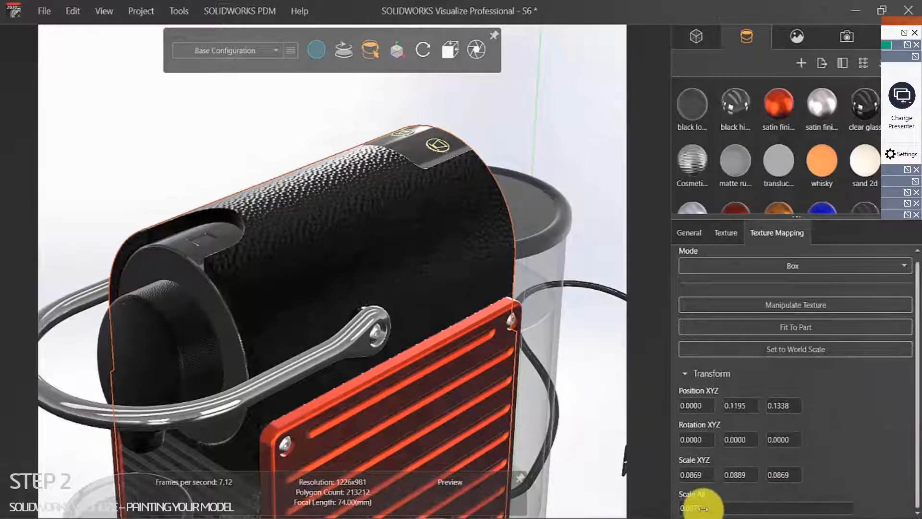
pyautogui.moveTo(703, 508); pyautogui.dragTo(679, 498)
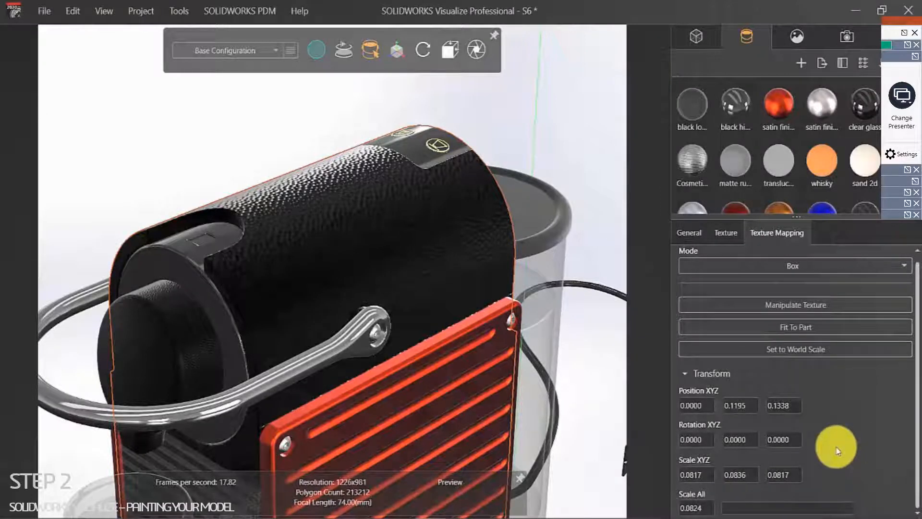
pyautogui.scroll(1, 836, 450)
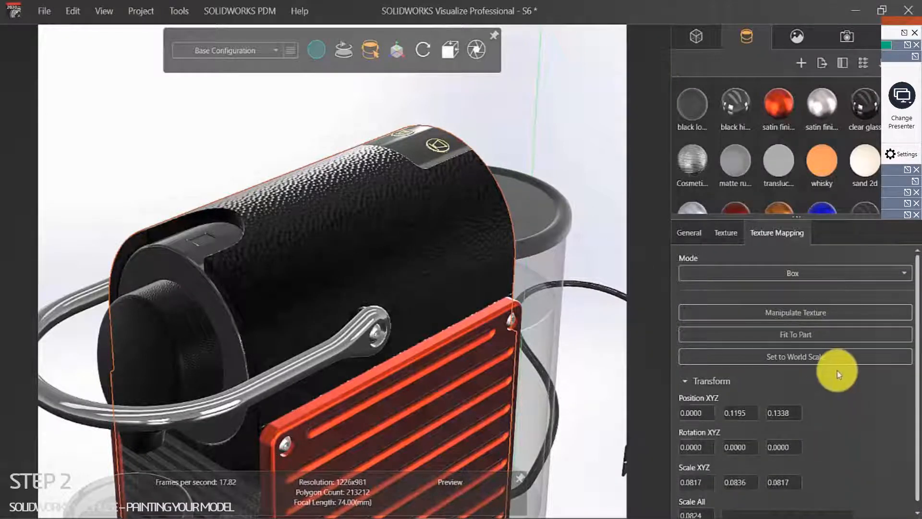
pyautogui.click(783, 336)
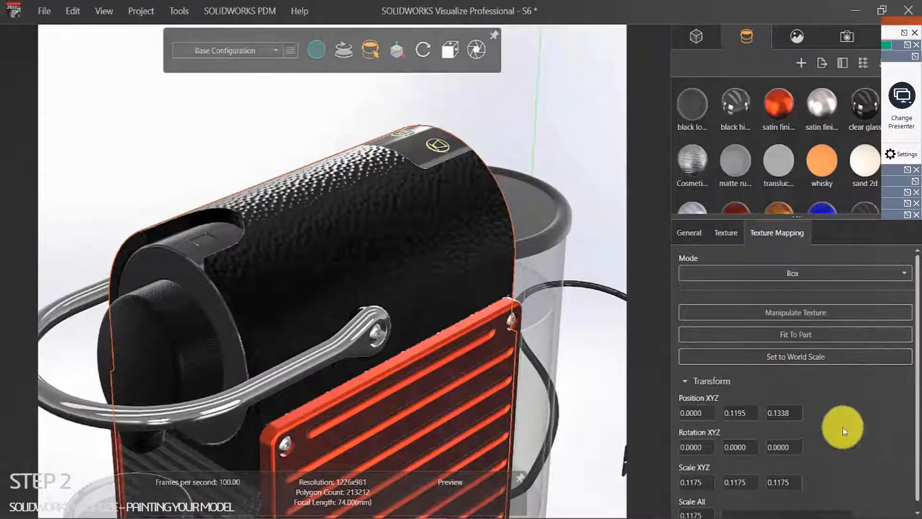
pyautogui.scroll(-1, 908, 389)
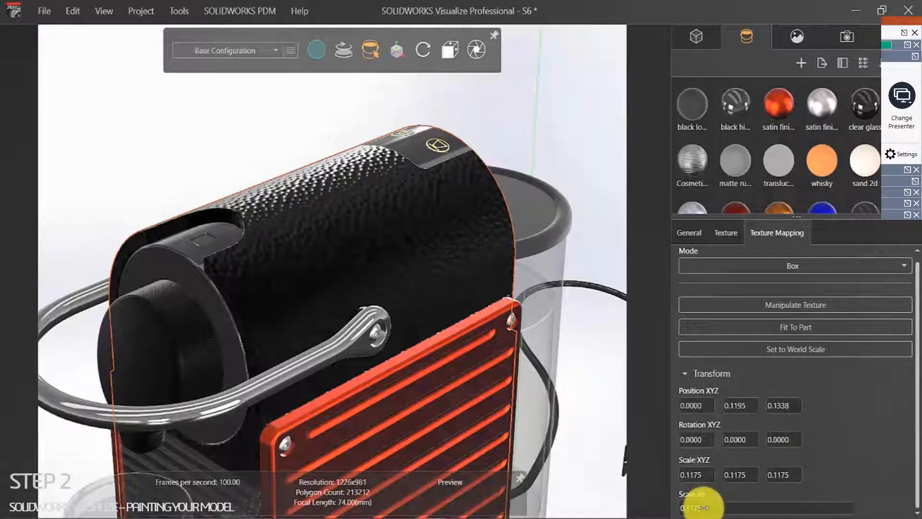
pyautogui.moveTo(688, 508); pyautogui.dragTo(715, 508)
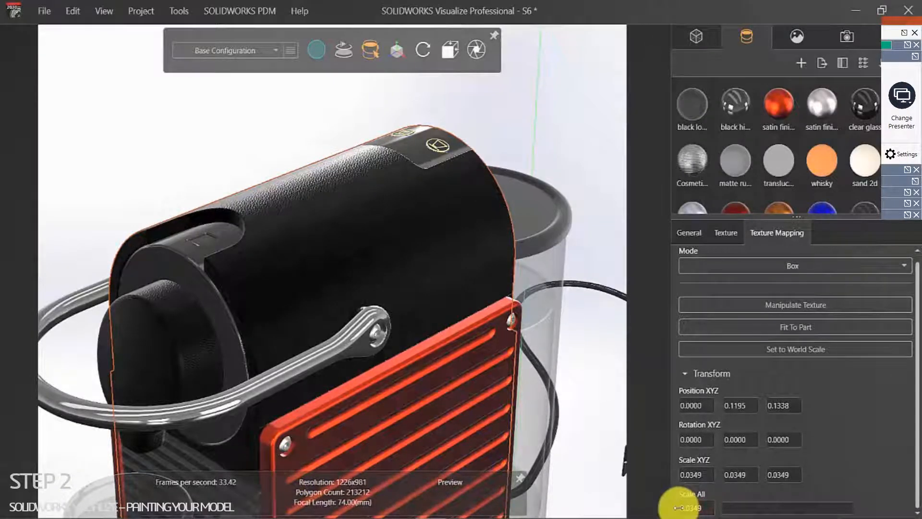
# Step: Deselect the body and orbit to view the fine black hammered finish from the side
pyautogui.click(213, 120)
pyautogui.scroll(5, 240, 225)
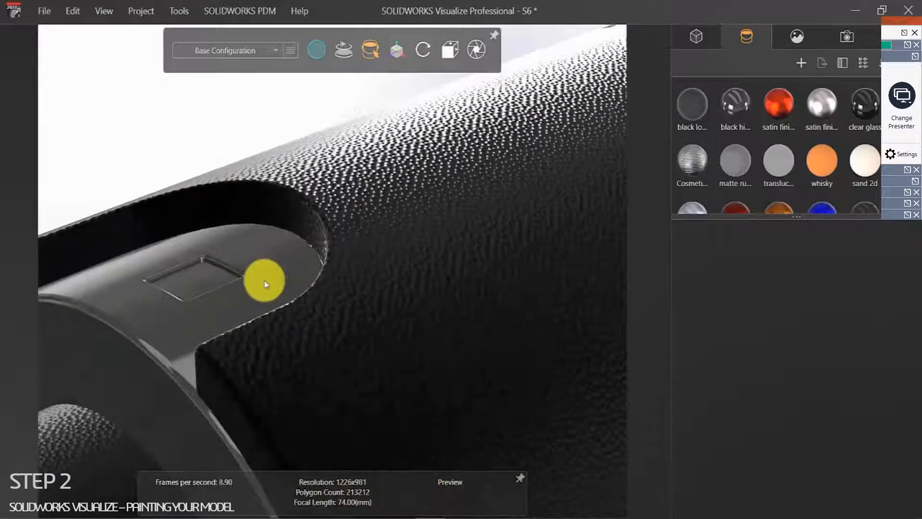
pyautogui.scroll(-5, 266, 284)
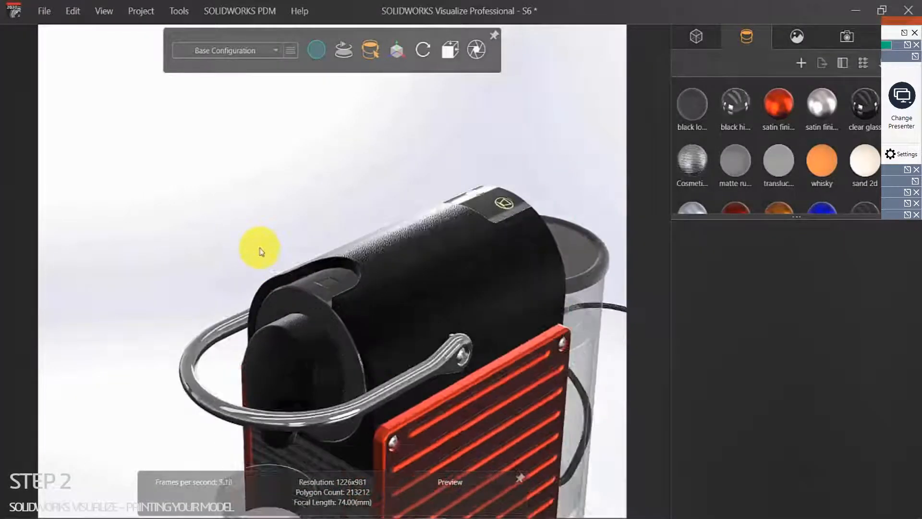
pyautogui.scroll(-5, 259, 249)
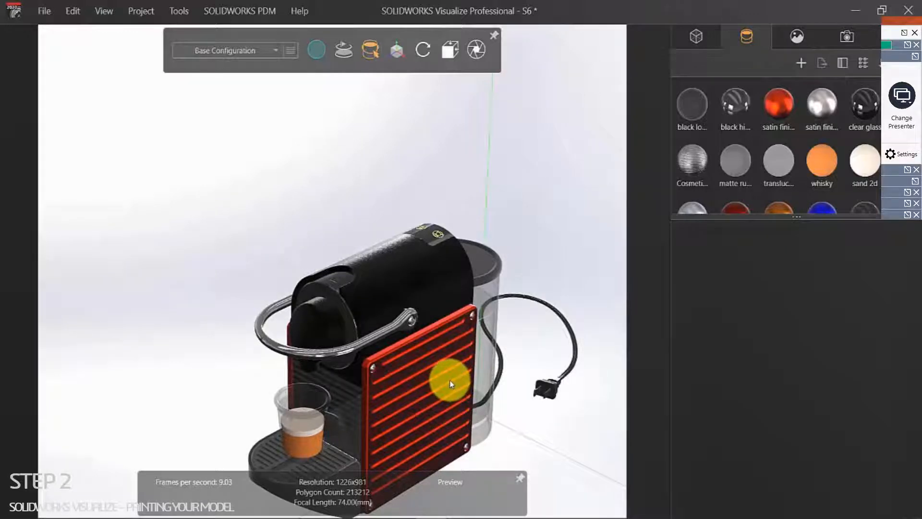
pyautogui.moveTo(447, 377); pyautogui.dragTo(305, 247)
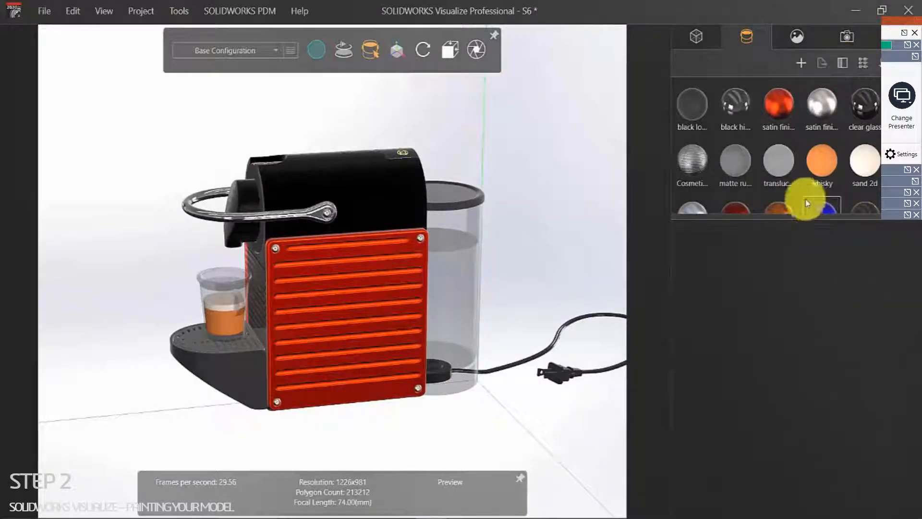
pyautogui.moveTo(855, 224); pyautogui.dragTo(834, 318)
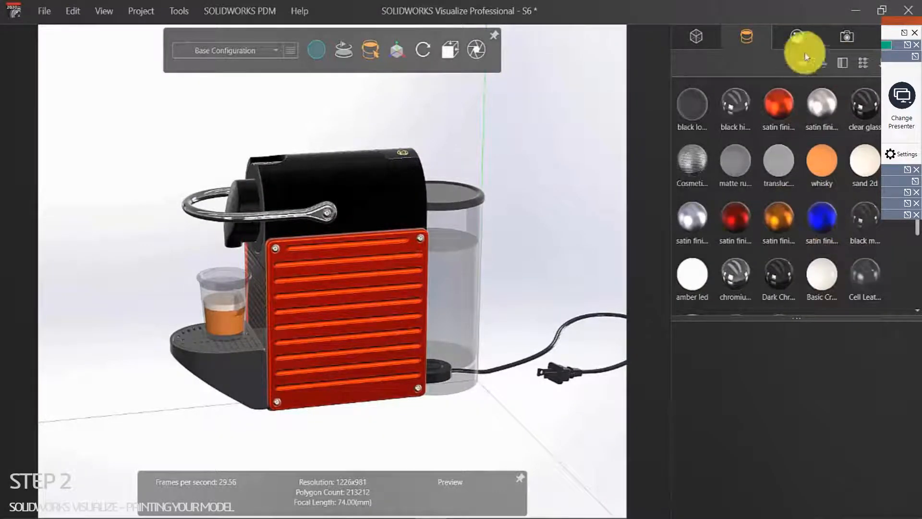
# Step: Browse the Cloud Appearances library and open its Glass folder
pyautogui.click(882, 38)
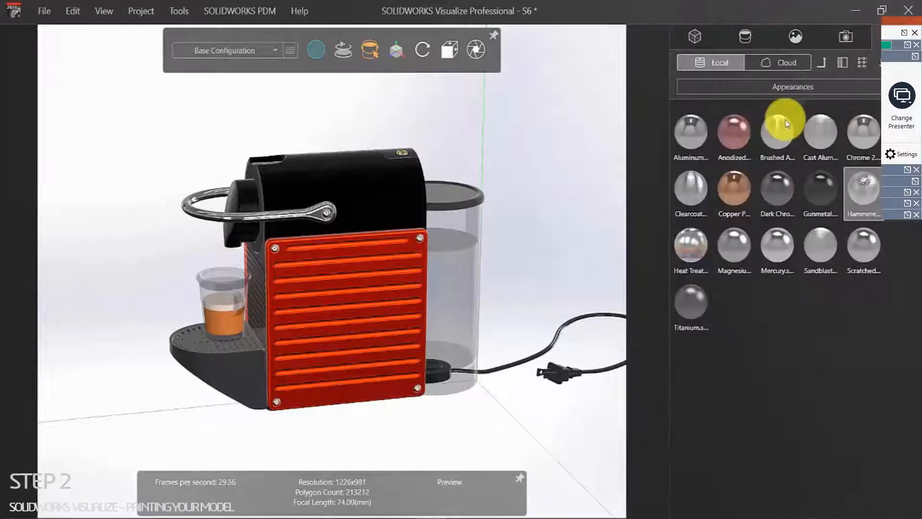
pyautogui.click(787, 87)
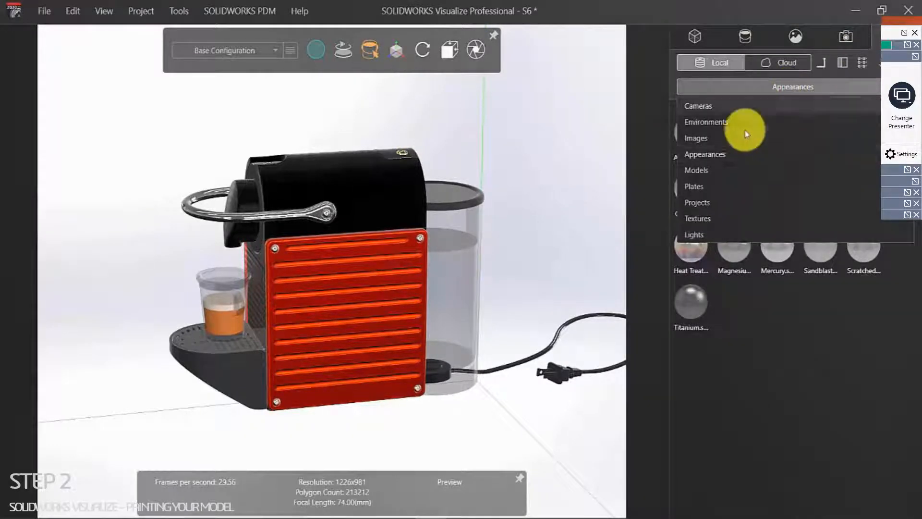
pyautogui.click(726, 152)
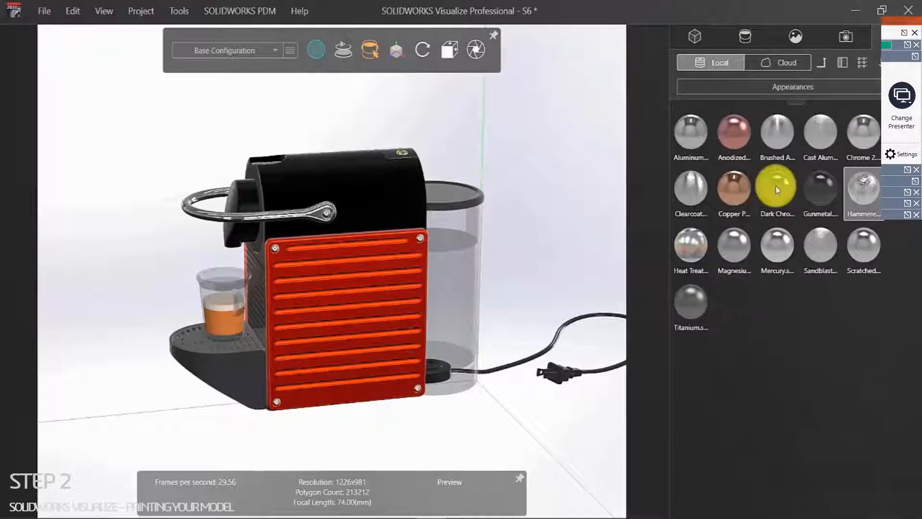
pyautogui.click(783, 62)
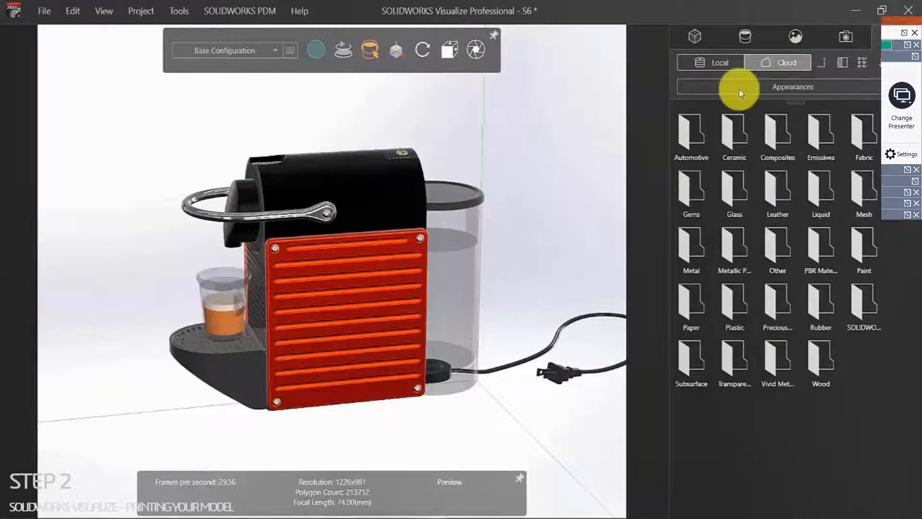
pyautogui.click(736, 187)
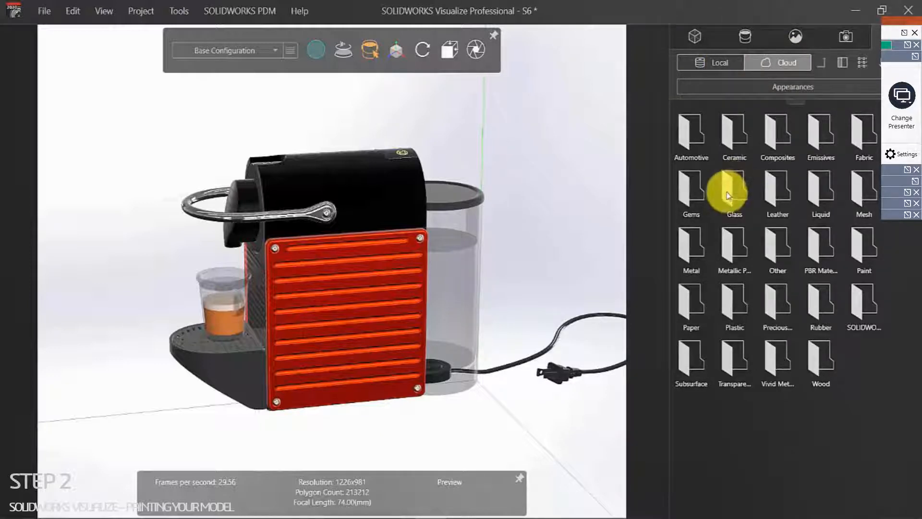
pyautogui.doubleClick(726, 201)
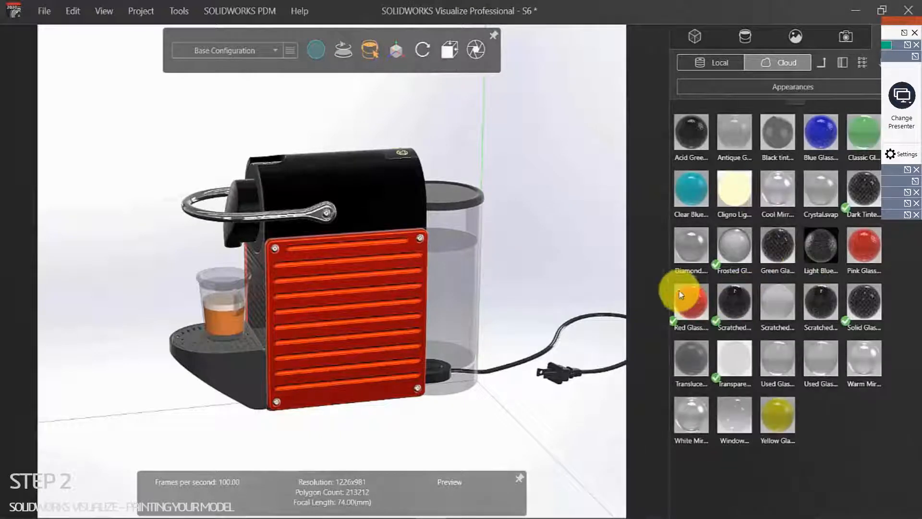
# Step: Try Frosted Glass on the water tank
pyautogui.scroll(-2, 440, 276)
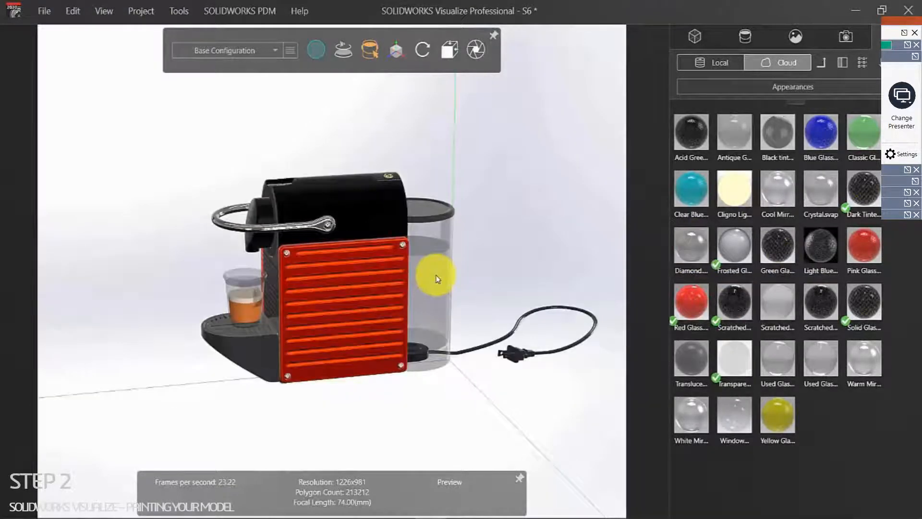
pyautogui.scroll(3, 440, 273)
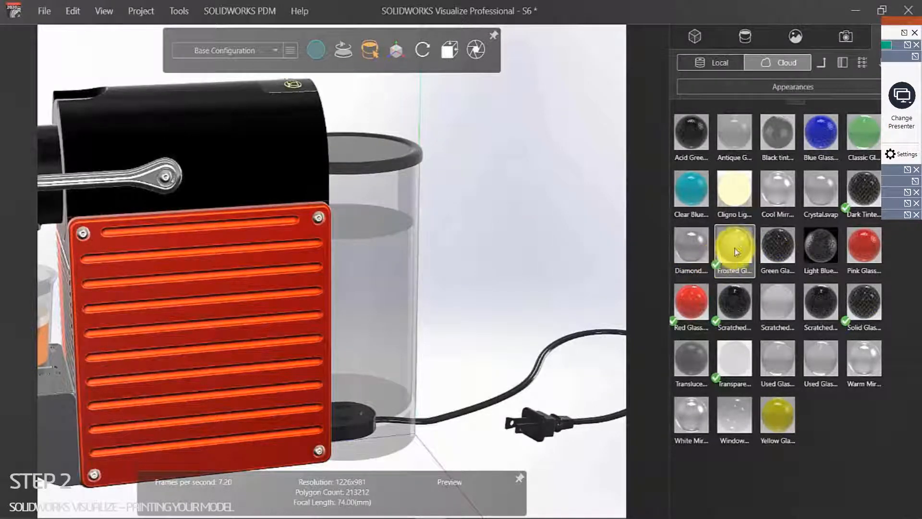
pyautogui.moveTo(736, 248); pyautogui.dragTo(395, 214)
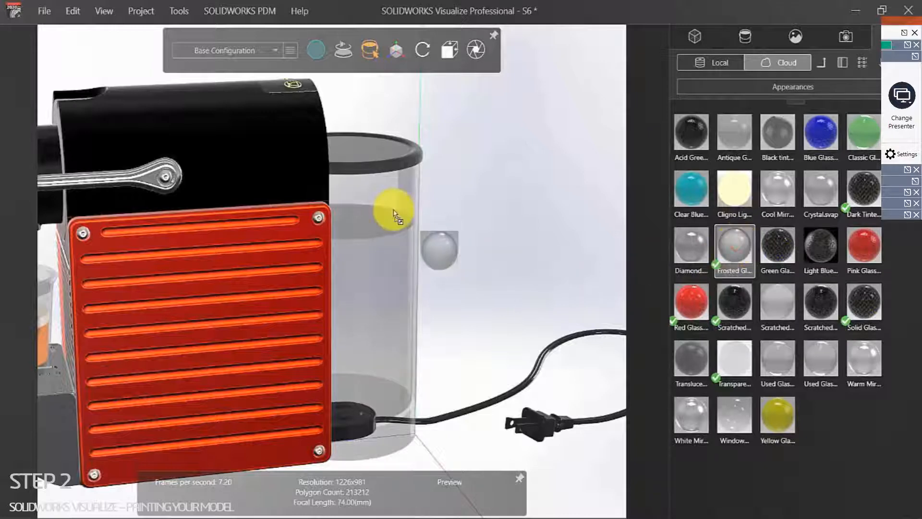
pyautogui.moveTo(408, 224); pyautogui.dragTo(383, 260)
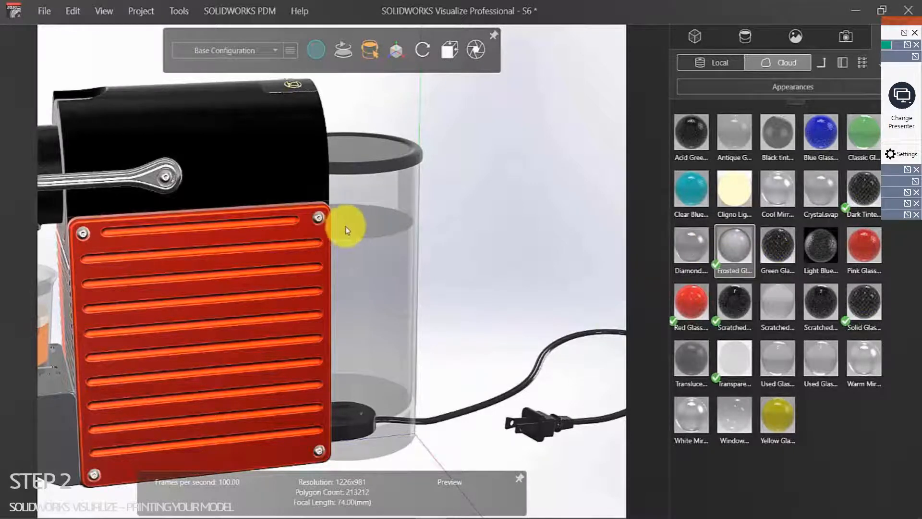
pyautogui.scroll(5, 362, 229)
pyautogui.moveTo(724, 248); pyautogui.dragTo(398, 255)
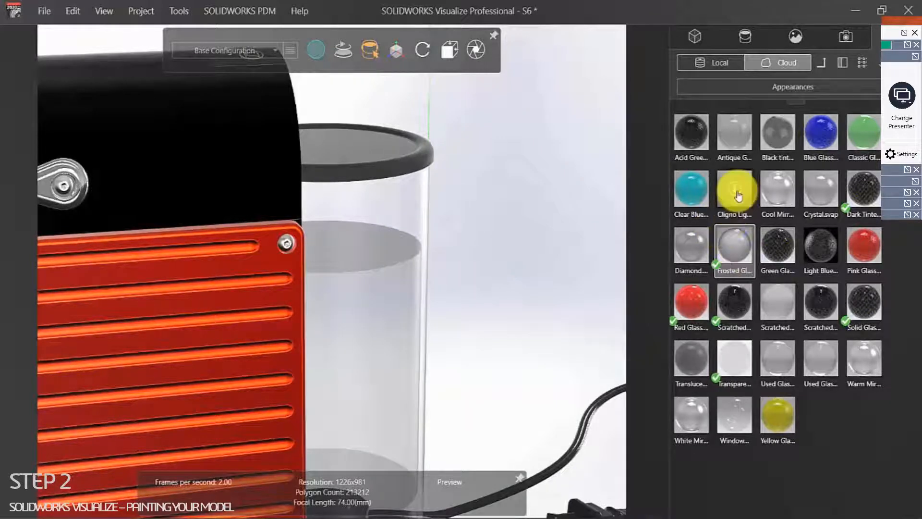
# Step: Apply Dark Tinted glass to the water tank and check it from a three-quarter view
pyautogui.moveTo(861, 204); pyautogui.dragTo(384, 264)
pyautogui.scroll(3, 480, 288)
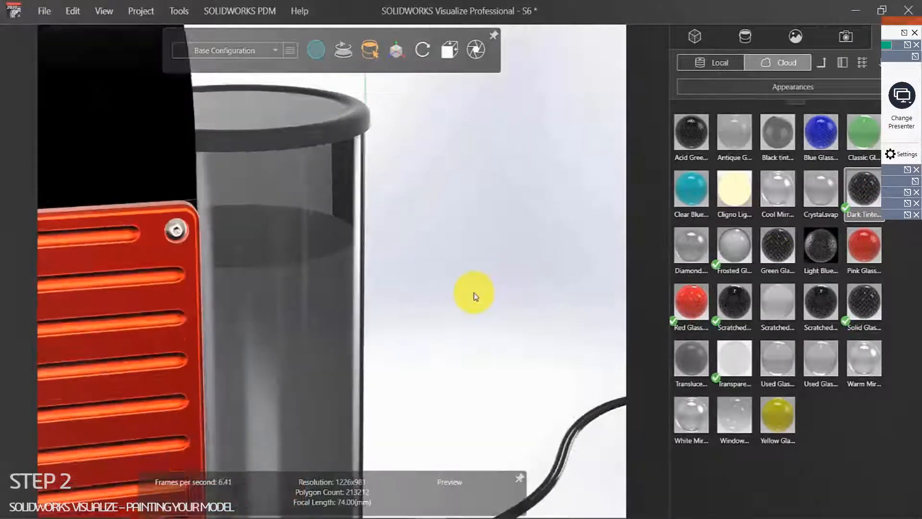
pyautogui.scroll(-5, 432, 295)
pyautogui.moveTo(179, 315); pyautogui.dragTo(398, 321)
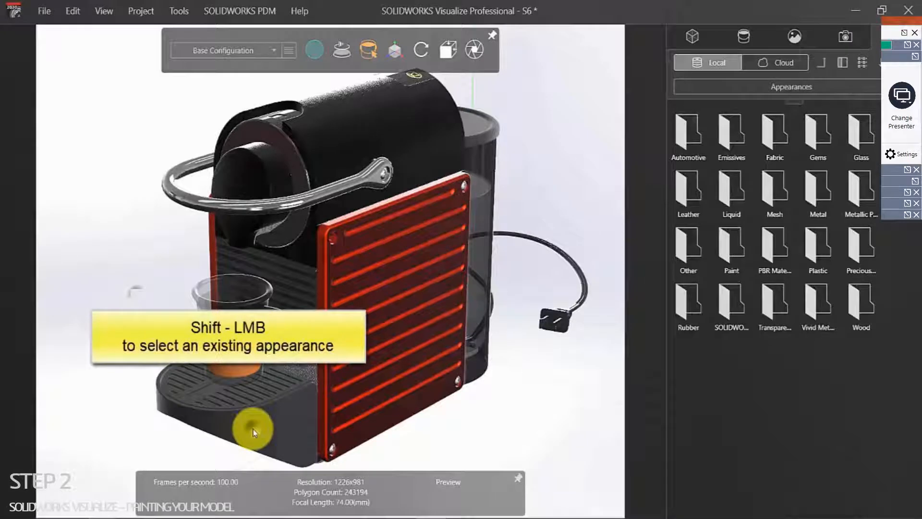
# Step: Copy black low gloss plastic onto the inner body and the handle's Chrome 2 onto the drip tray
pyautogui.keyDown('shift'); pyautogui.click(254, 432); pyautogui.keyUp('shift')
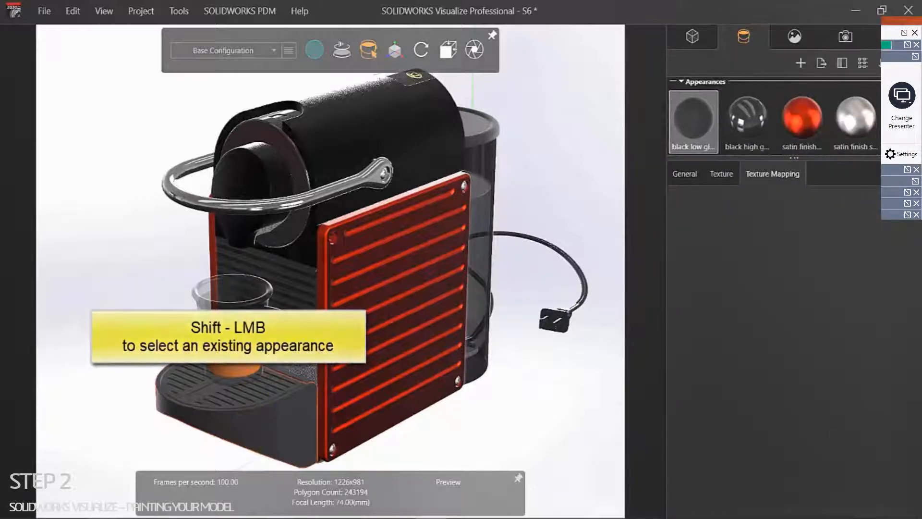
pyautogui.keyDown('shift'); pyautogui.rightClick(297, 280); pyautogui.keyUp('shift')
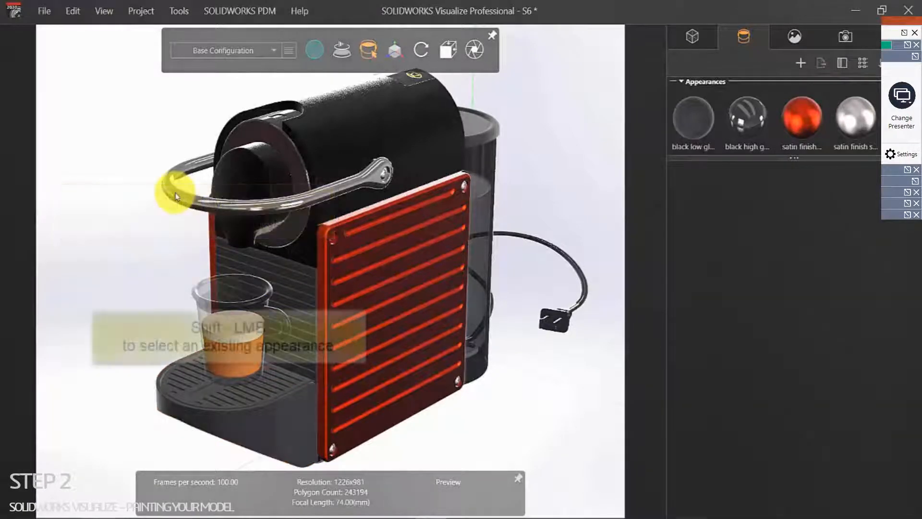
pyautogui.keyDown('shift'); pyautogui.click(175, 197); pyautogui.keyUp('shift')
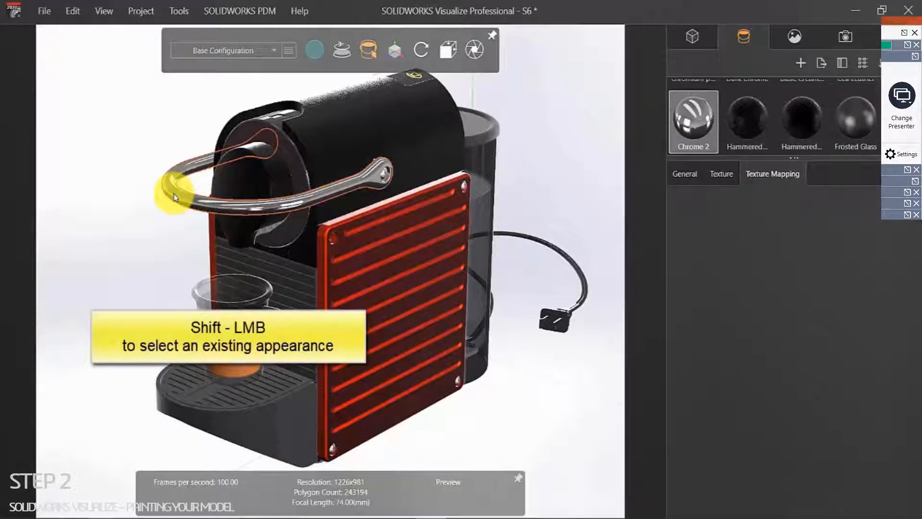
pyautogui.keyDown('shift'); pyautogui.rightClick(203, 397); pyautogui.keyUp('shift')
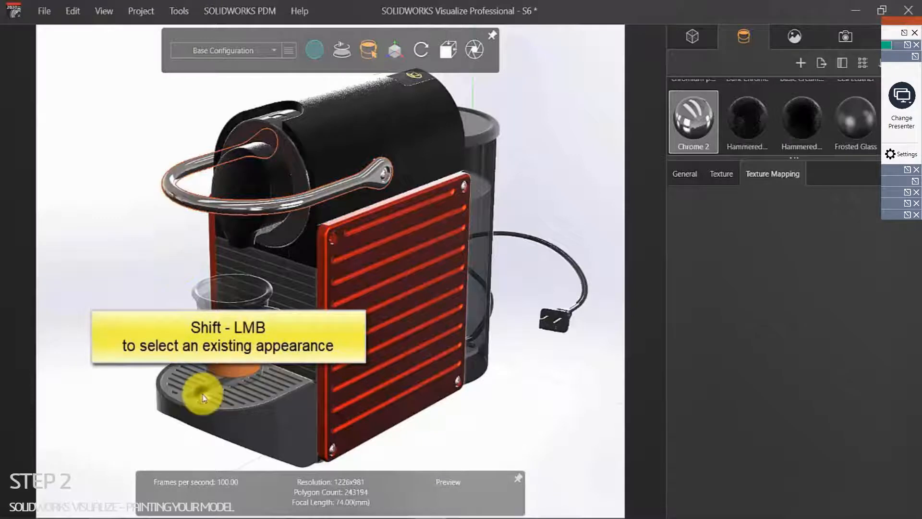
pyautogui.scroll(3, 215, 400)
pyautogui.moveTo(230, 393); pyautogui.dragTo(220, 425)
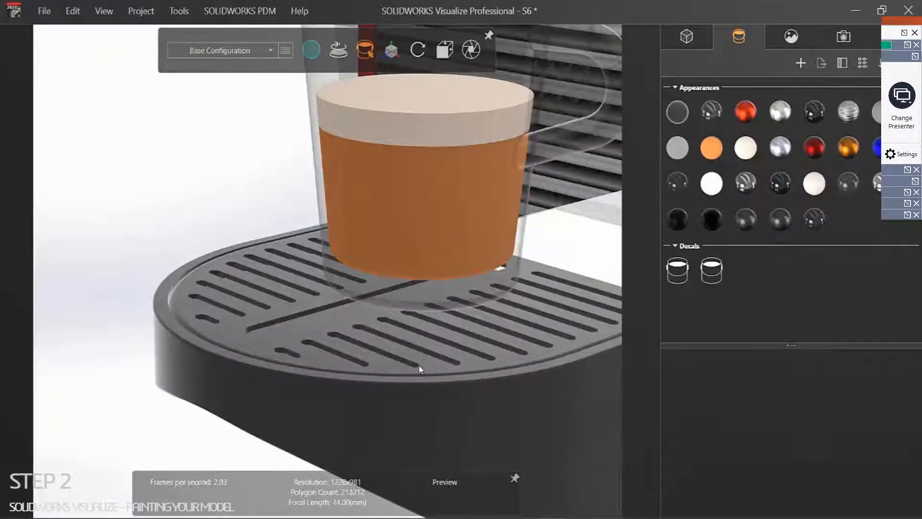
# Step: Pan, orbit and zoom to a close frontal view of the drip tray
pyautogui.scroll(-10, 331, 315)
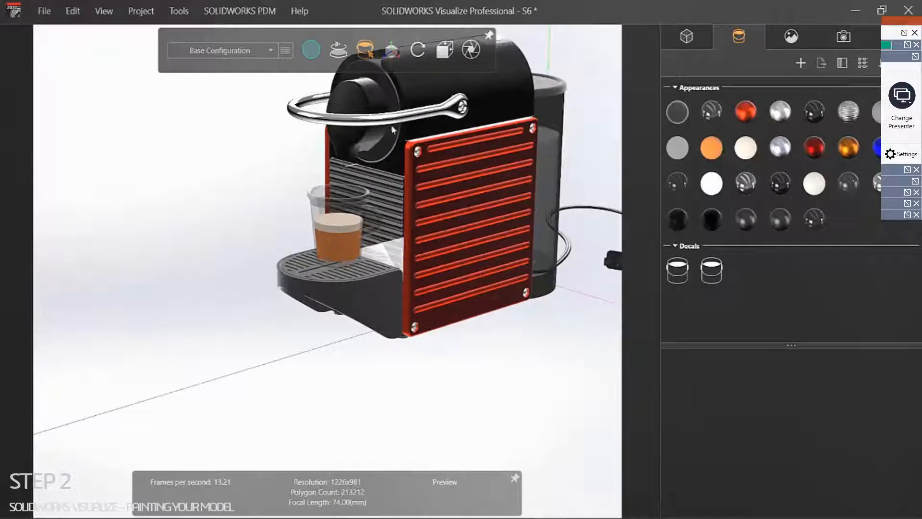
pyautogui.moveTo(286, 184); pyautogui.dragTo(266, 307, button='middle')
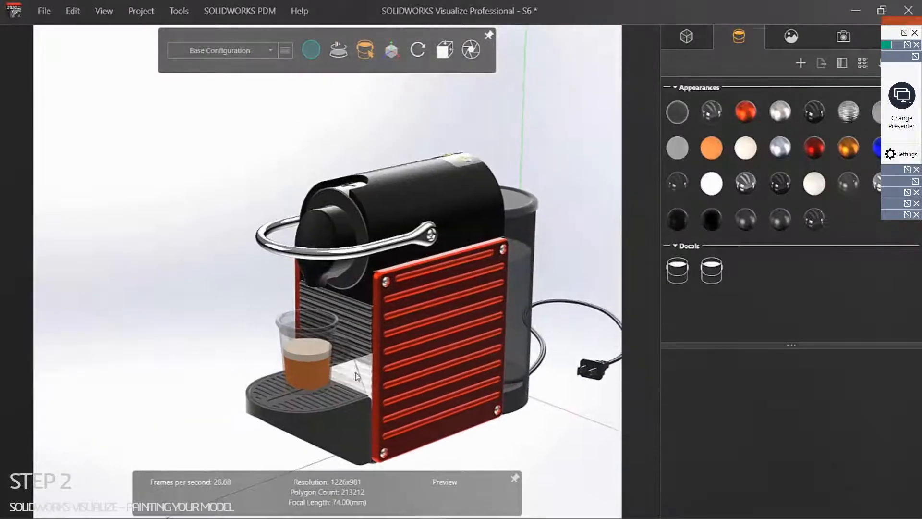
pyautogui.scroll(3, 355, 375)
pyautogui.moveTo(352, 359); pyautogui.dragTo(343, 332)
pyautogui.scroll(10, 213, 361)
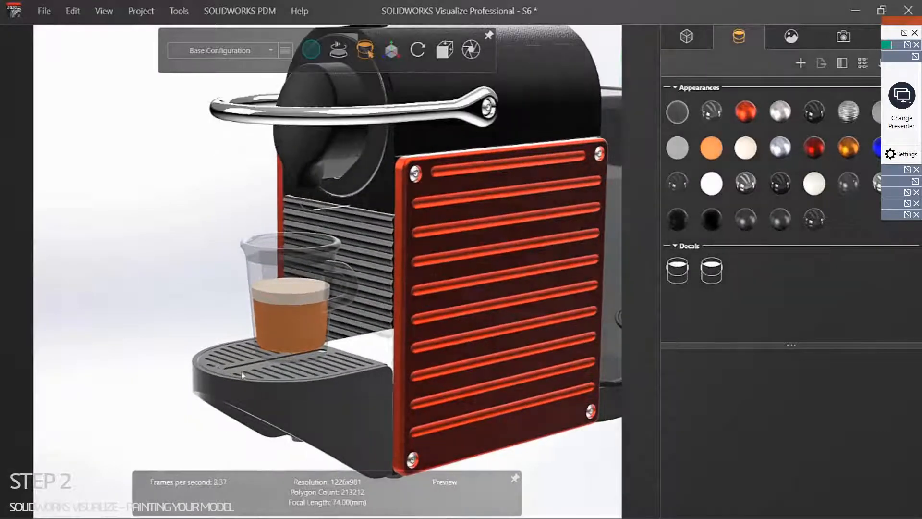
pyautogui.scroll(3, 263, 331)
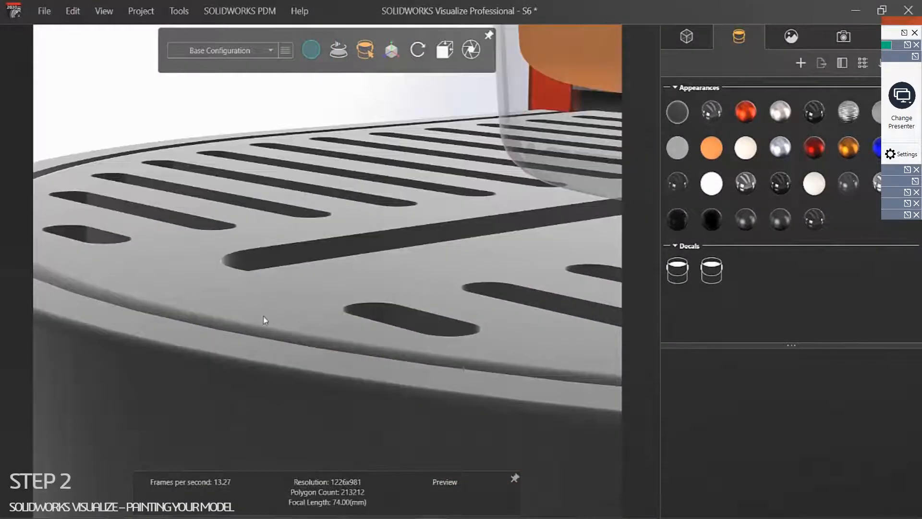
# Step: Open the drip tray's black low gloss plastic appearance via Properties and select its Highlight Color
pyautogui.click(264, 311)
pyautogui.rightClick(265, 315)
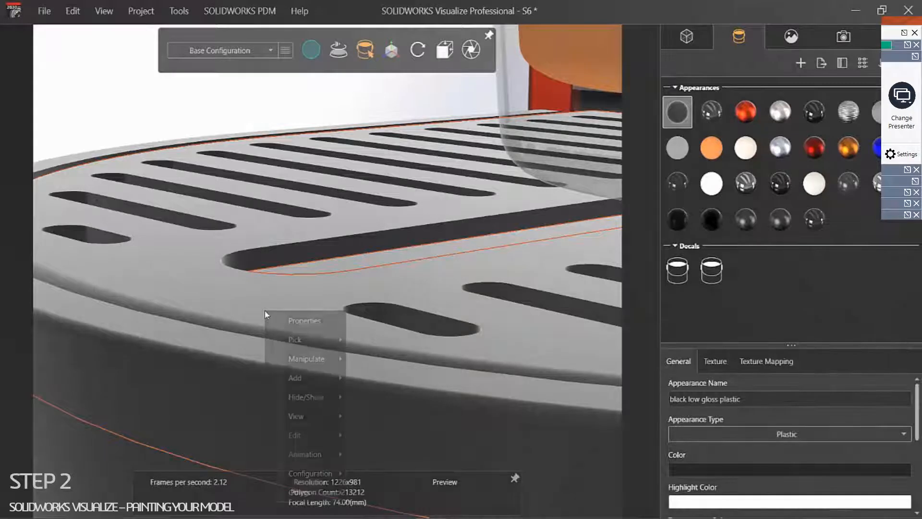
pyautogui.moveTo(301, 338)
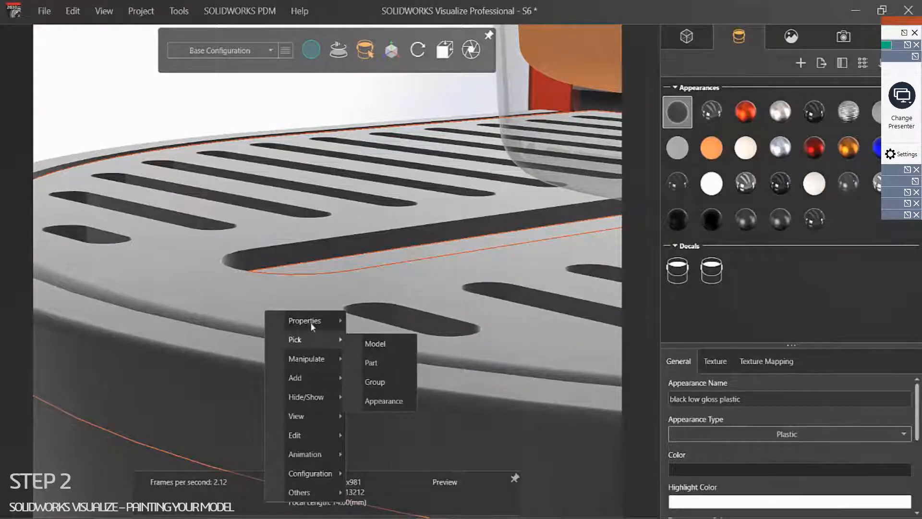
pyautogui.moveTo(307, 320)
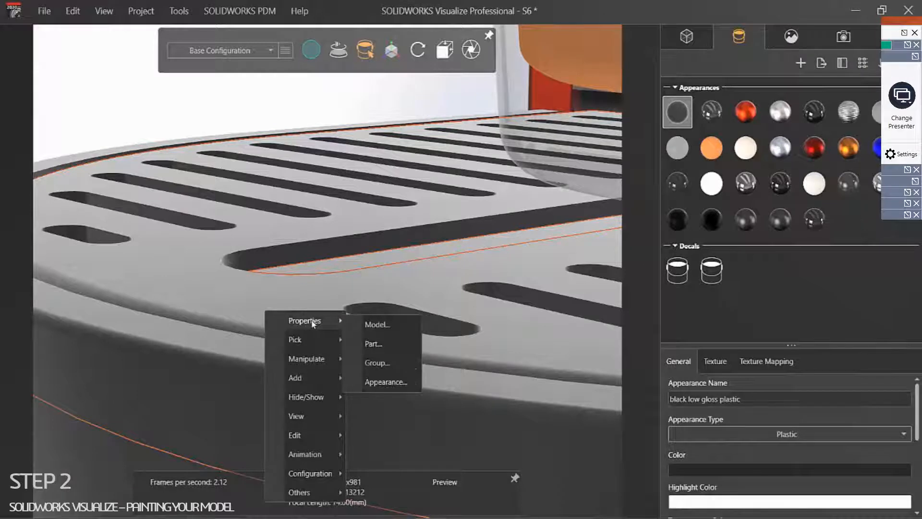
pyautogui.click(391, 383)
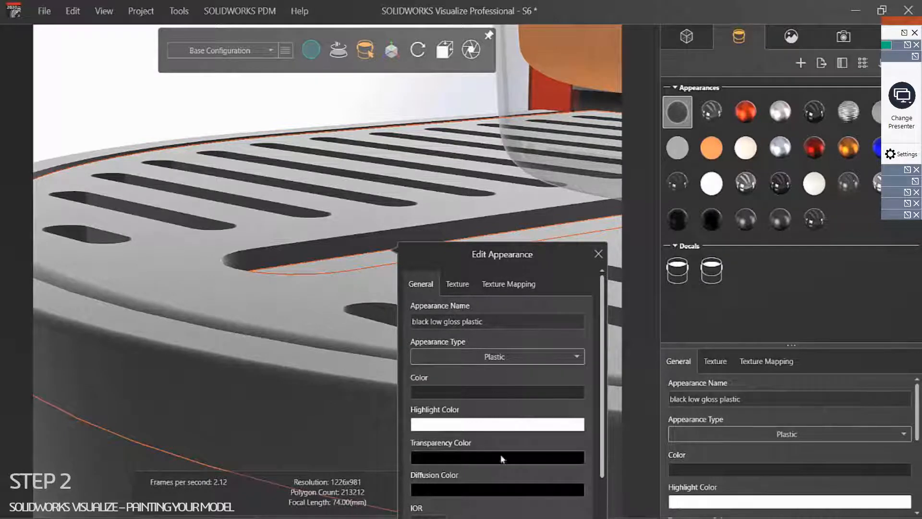
pyautogui.moveTo(603, 427)
pyautogui.mouseDown()
pyautogui.moveTo(592, 496)
pyautogui.moveTo(588, 434)
pyautogui.mouseUp()
pyautogui.click(522, 415)
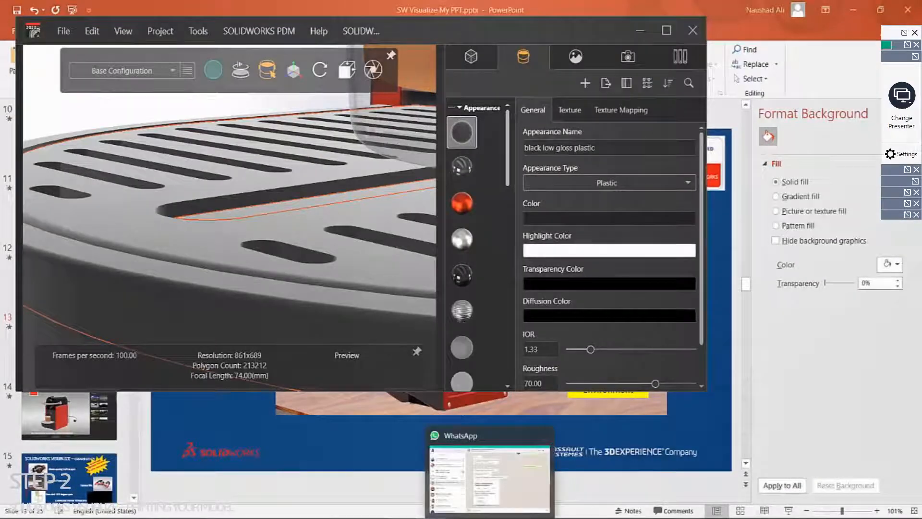
# Step: View the Chrome material maps image results, then return to Visualize's highlight colour setting
pyautogui.moveTo(341, 518)
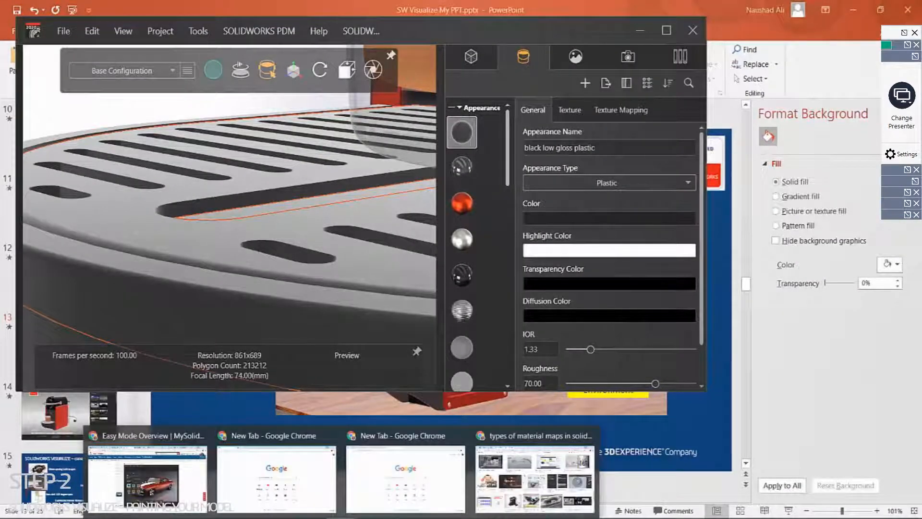
pyautogui.click(522, 479)
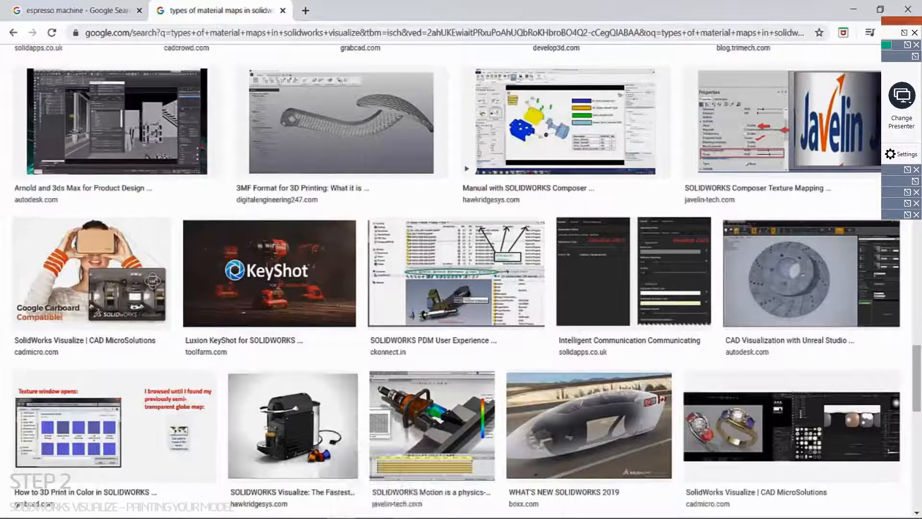
pyautogui.click(431, 518)
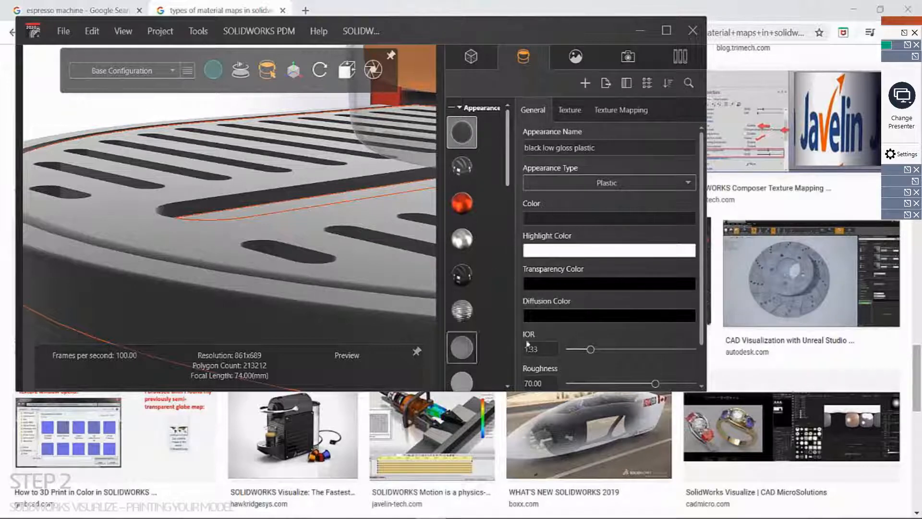
pyautogui.click(544, 251)
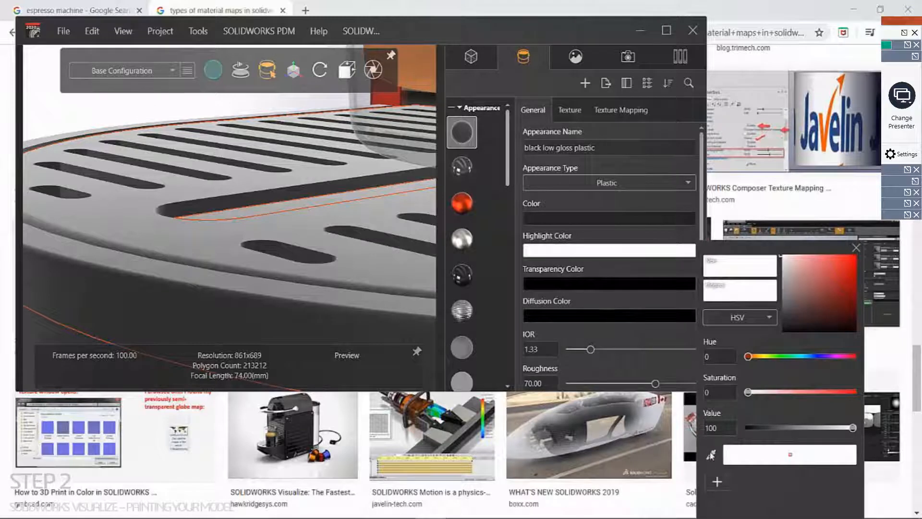
# Step: Eyedrop a light brown from the reference image as the highlight colour (hue 20, saturation 41, value 85)
pyautogui.click(712, 455)
pyautogui.scroll(20, 579, 424)
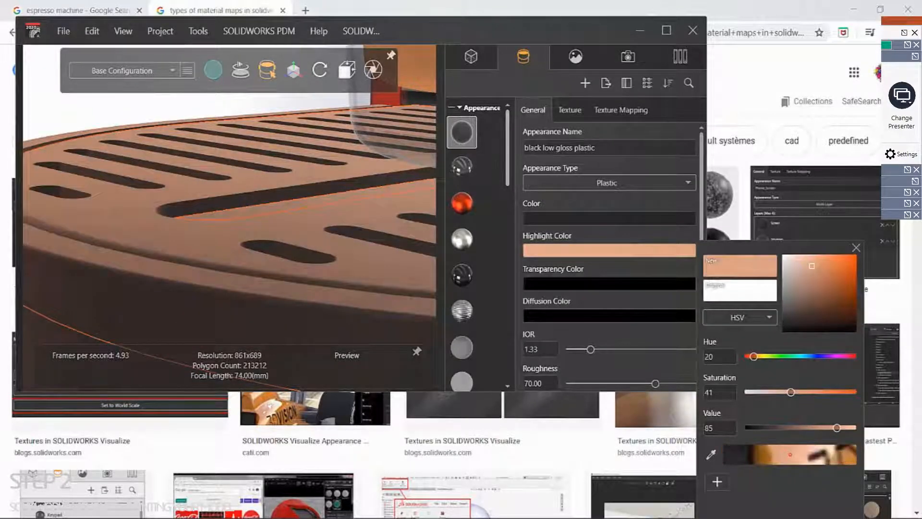
pyautogui.click(261, 414)
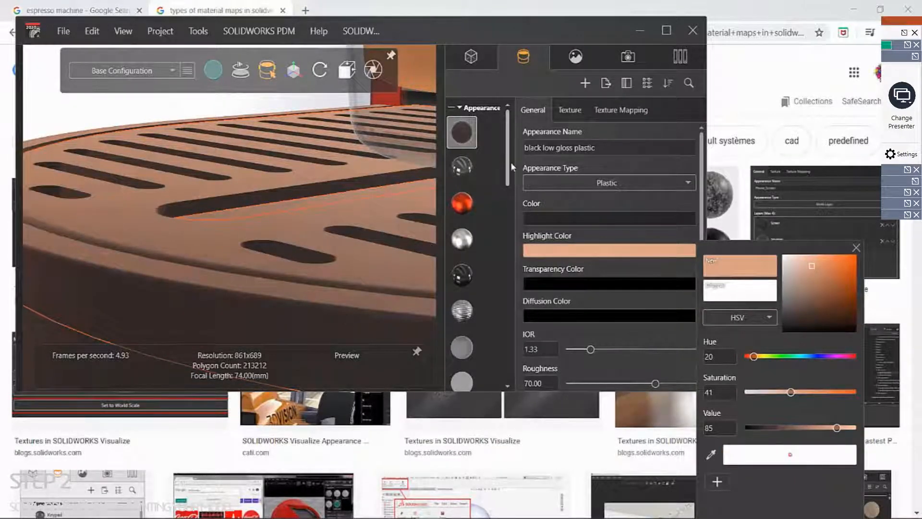
# Step: Maximize Visualize and orbit to inspect the tinted drip tray, then return to Chrome's image results
pyautogui.click(661, 31)
pyautogui.click(258, 128)
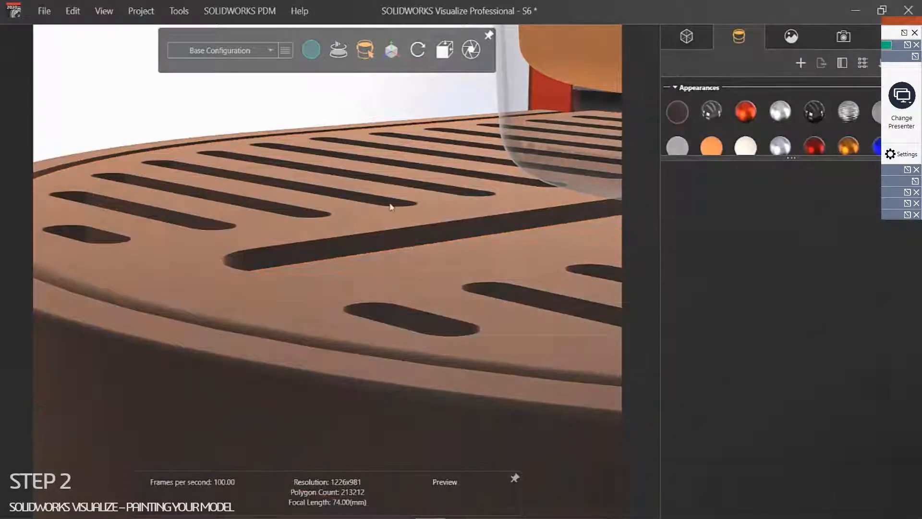
pyautogui.scroll(-5, 397, 214)
pyautogui.moveTo(398, 219); pyautogui.dragTo(369, 249, button='middle')
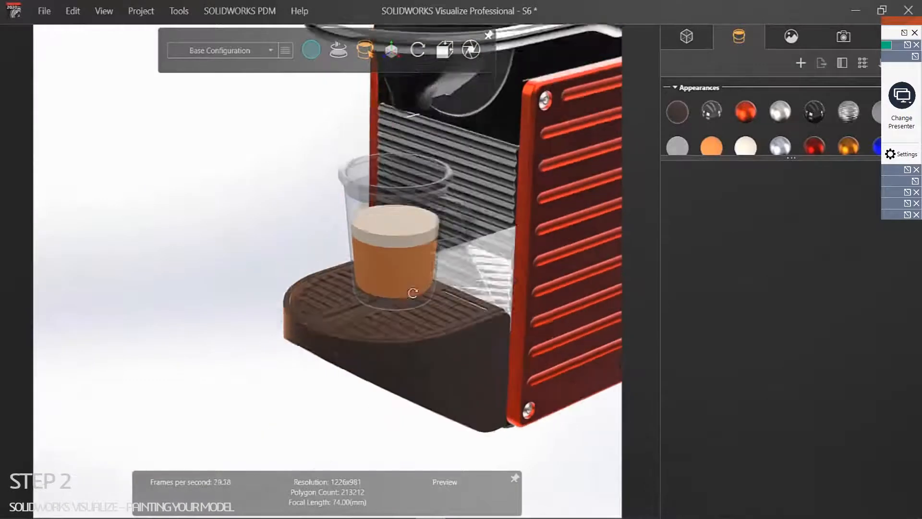
pyautogui.scroll(8, 354, 263)
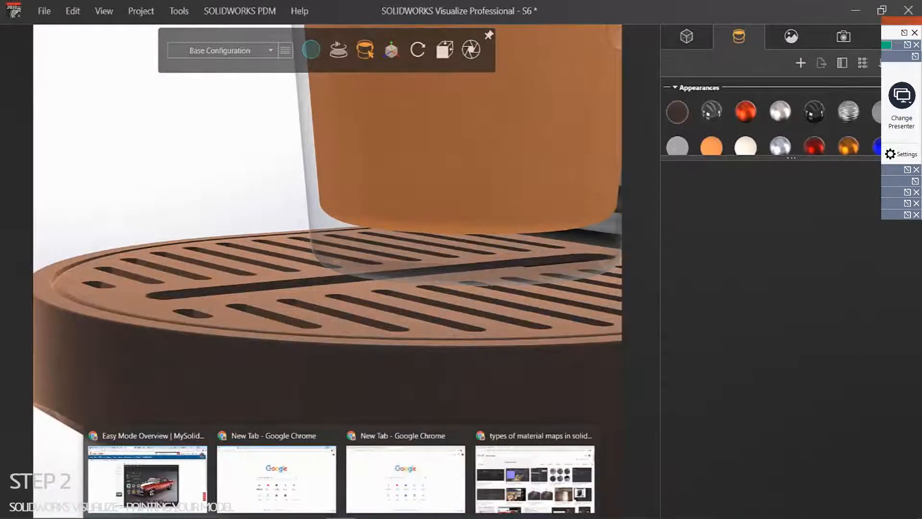
pyautogui.click(525, 486)
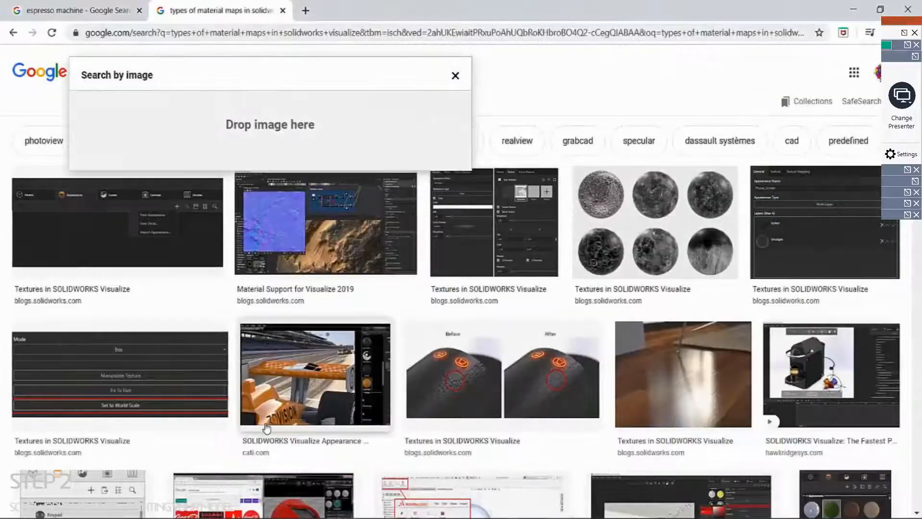
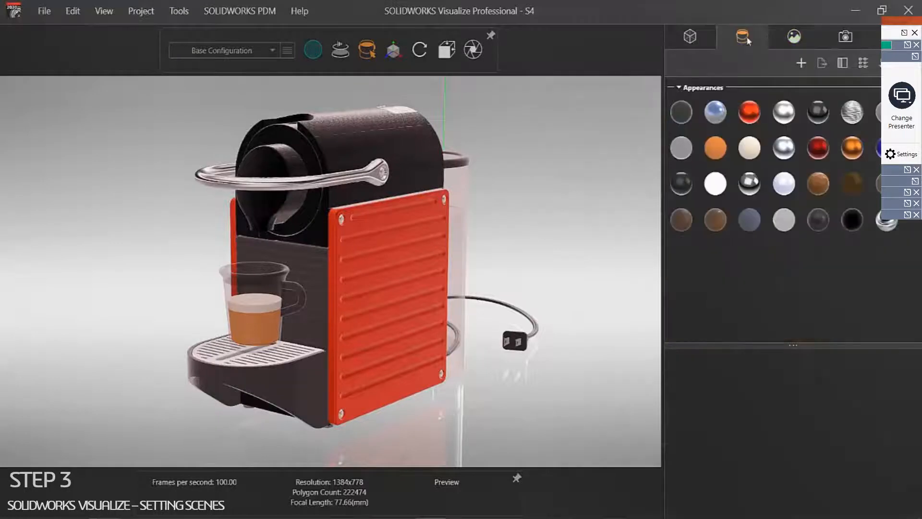
# Step: Show the Scene tab's Environments list with Auto Photo Studio 3's properties
pyautogui.click(793, 37)
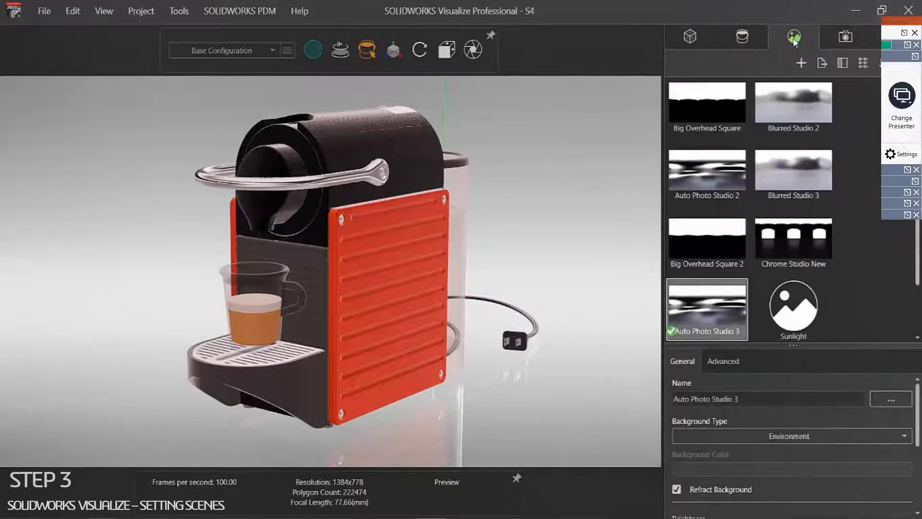
# Step: Browse the content library's Plates category into the Tokyo Atrium folder
pyautogui.click(896, 37)
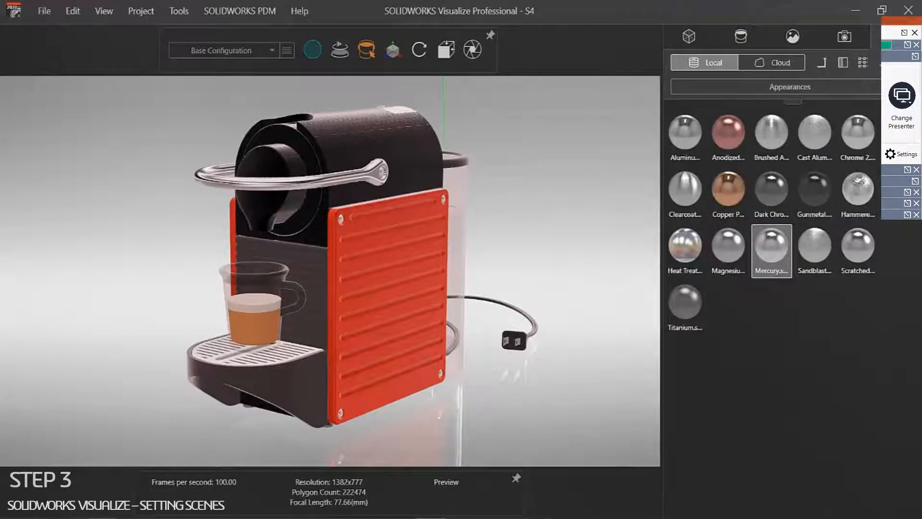
pyautogui.click(759, 89)
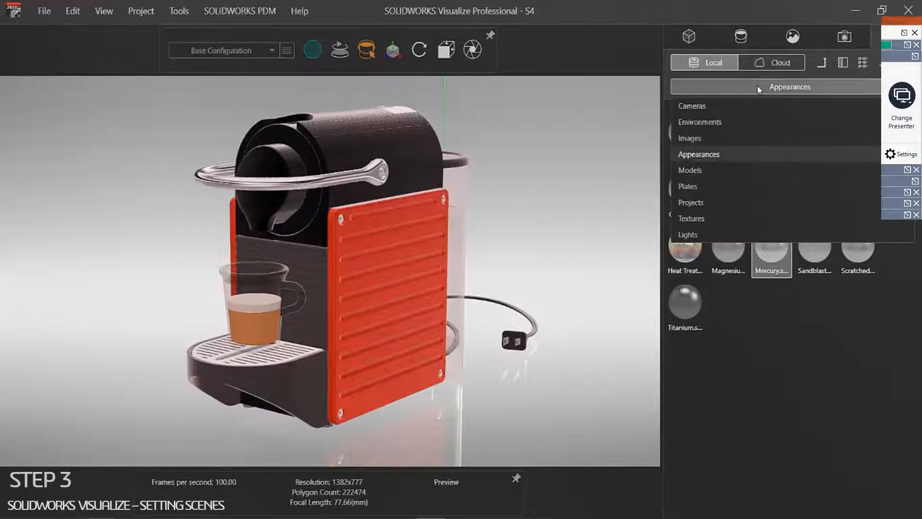
pyautogui.click(711, 185)
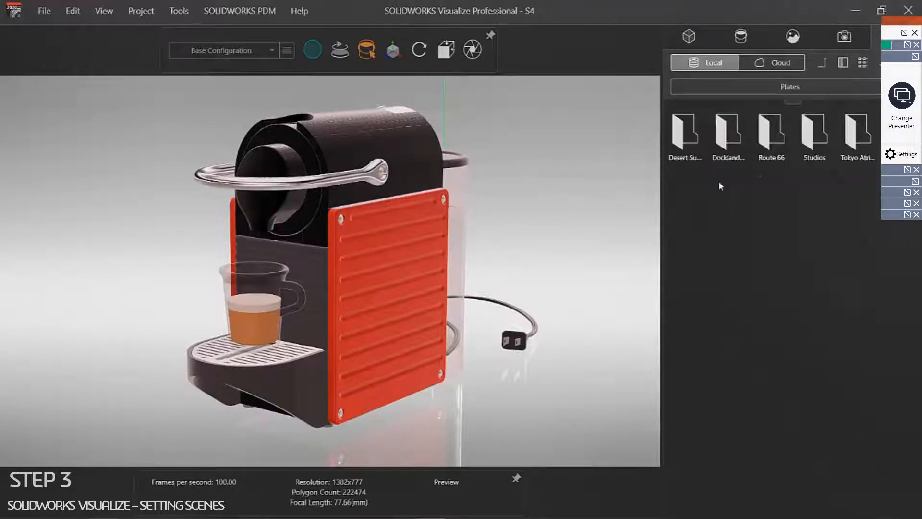
pyautogui.doubleClick(855, 156)
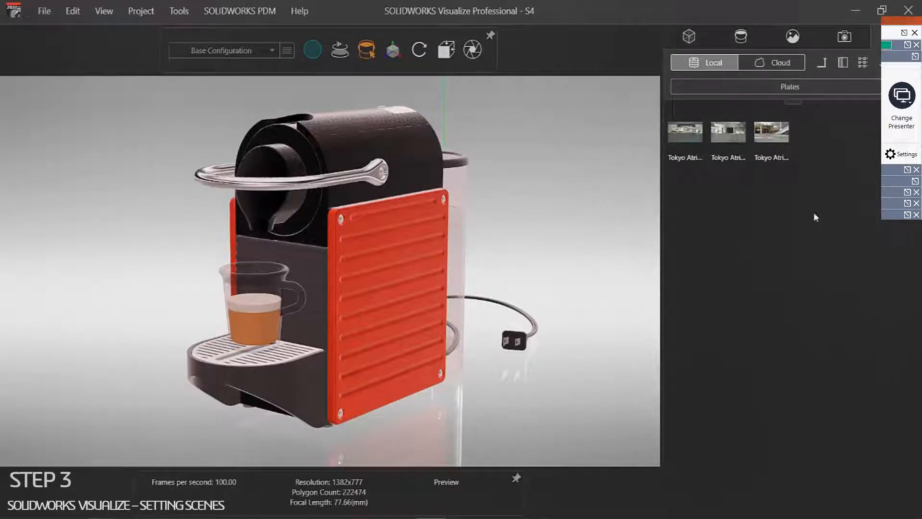
# Step: Try the Tokyo Atrium photos as backplate, settling on Tokyo Atrium 1
pyautogui.moveTo(772, 132); pyautogui.dragTo(558, 179)
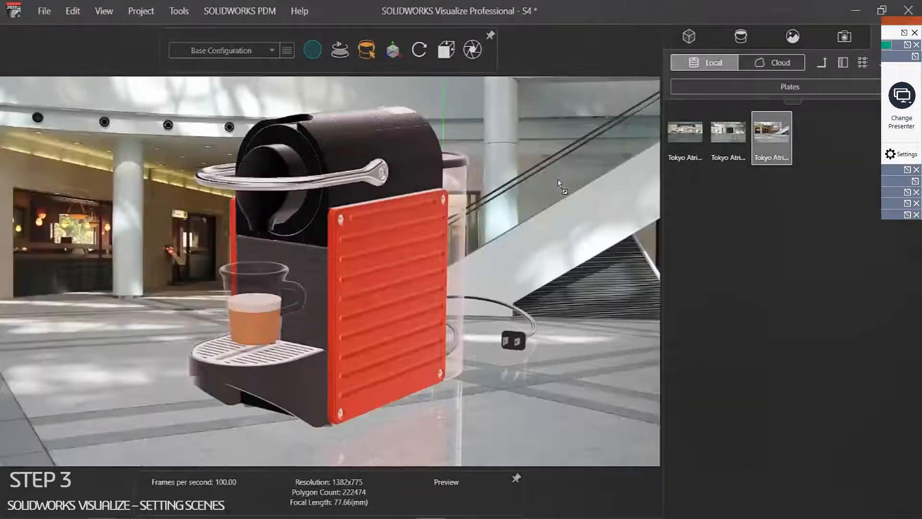
pyautogui.moveTo(742, 138); pyautogui.dragTo(561, 203)
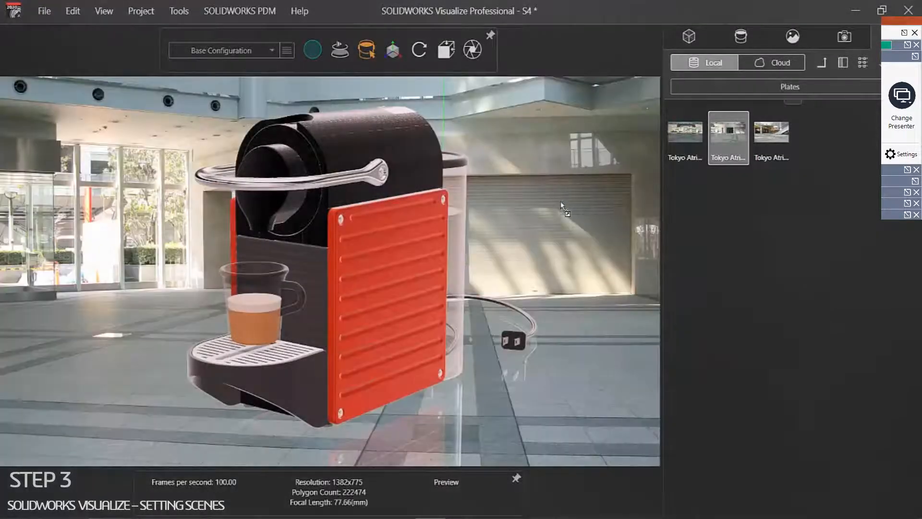
pyautogui.moveTo(690, 143); pyautogui.dragTo(589, 215)
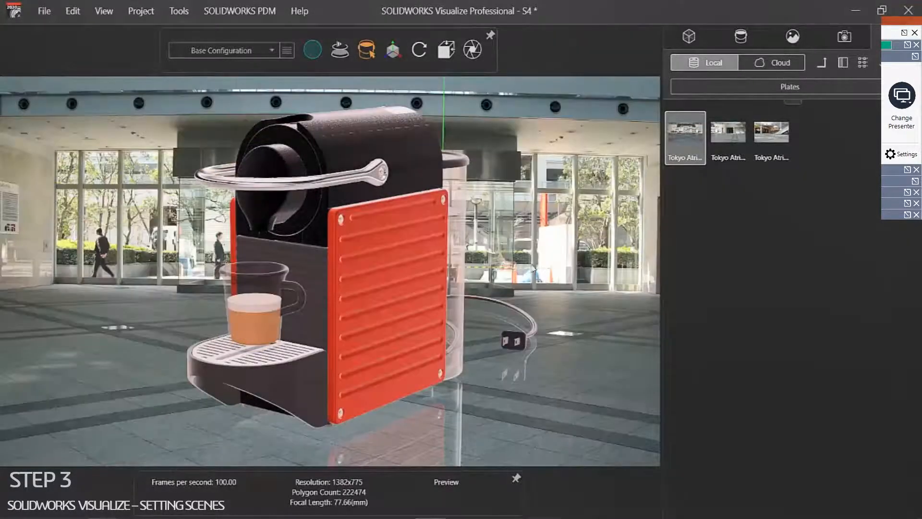
pyautogui.moveTo(540, 265); pyautogui.dragTo(479, 262)
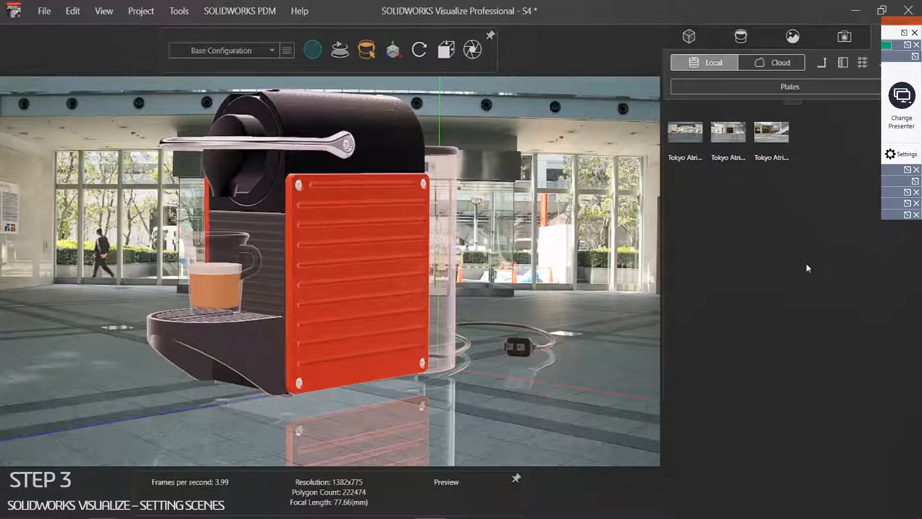
pyautogui.doubleClick(774, 139)
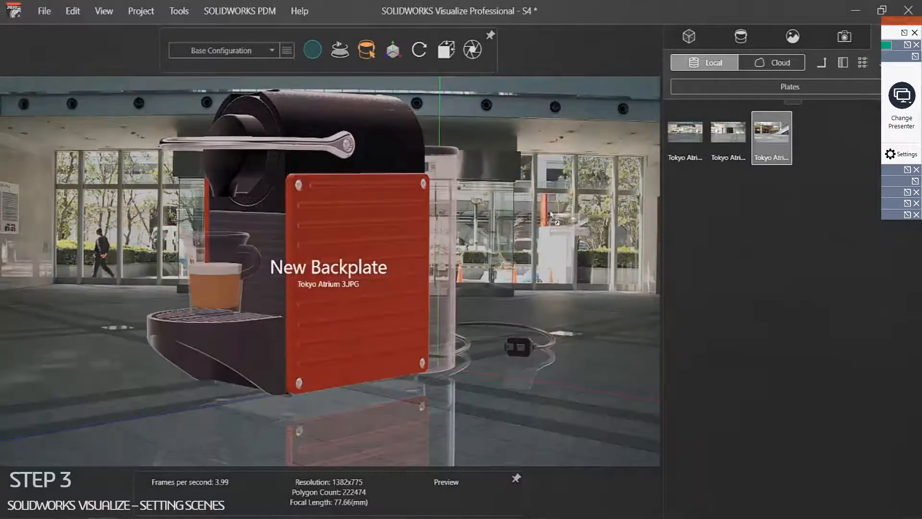
pyautogui.doubleClick(684, 138)
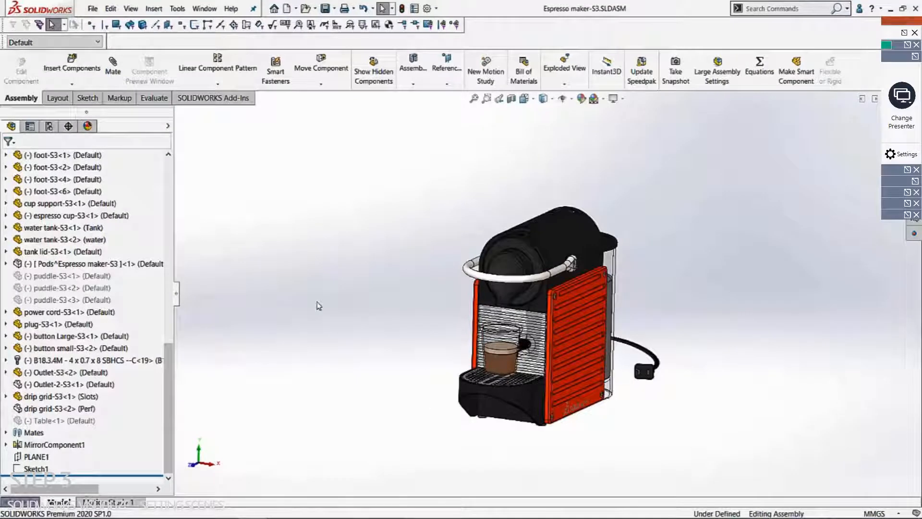
# Step: Unsuppress Table<1> in the assembly and orbit to check it under the machine
pyautogui.click(55, 421)
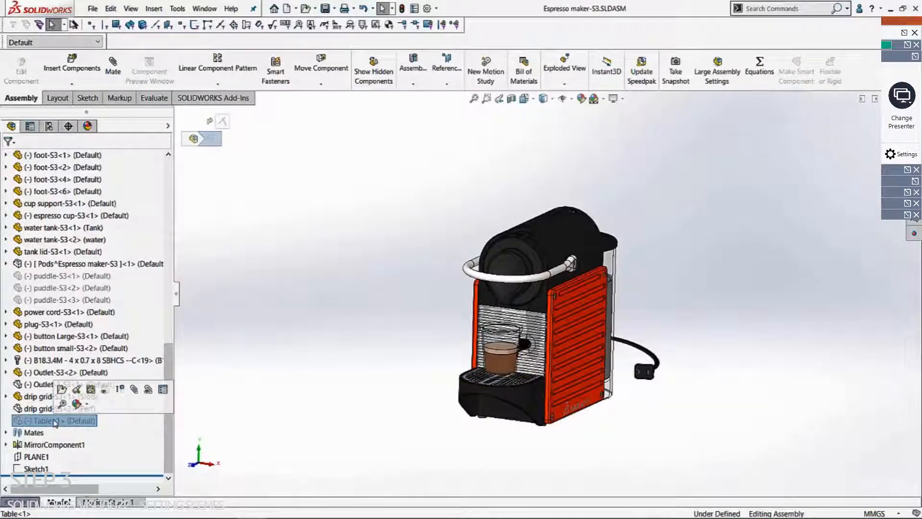
pyautogui.click(120, 389)
pyautogui.moveTo(412, 276); pyautogui.dragTo(409, 253, button='middle')
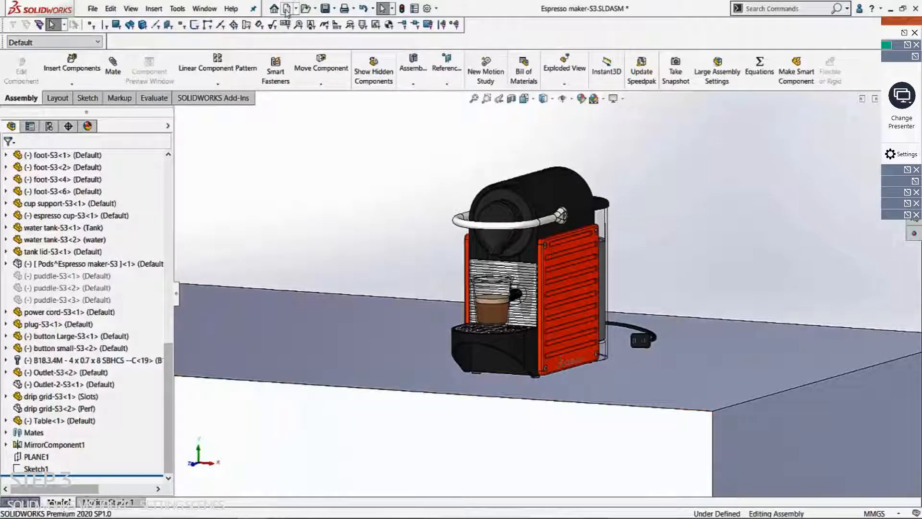
# Step: Save the Espresso maker-S3 assembly and return to Visualize to reload it
pyautogui.click(325, 8)
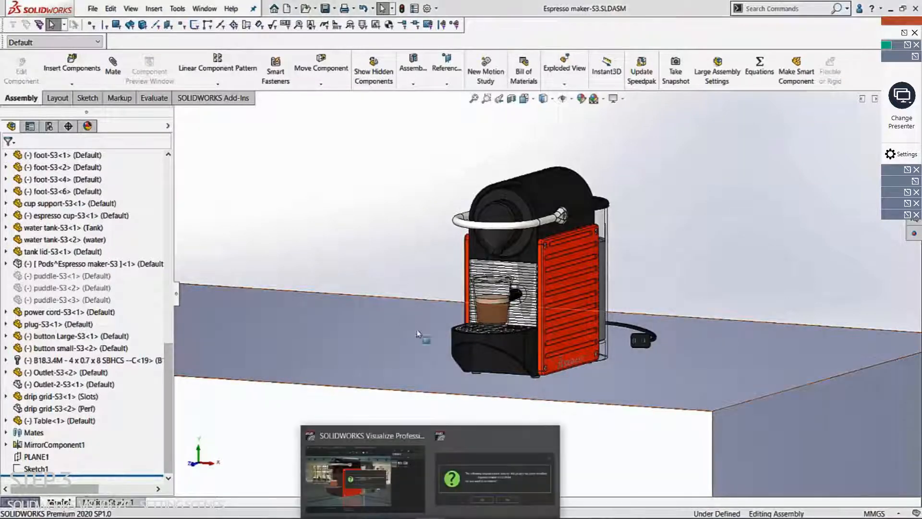
pyautogui.click(387, 457)
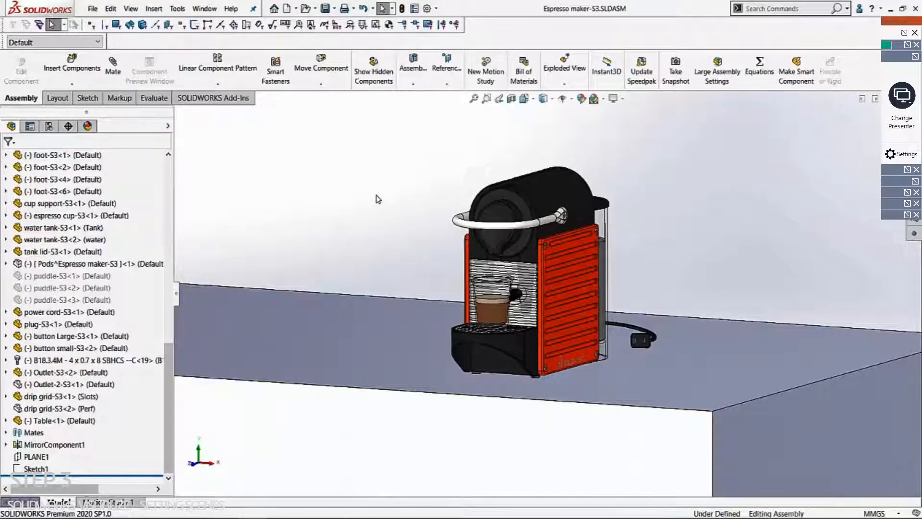
pyautogui.click(423, 473)
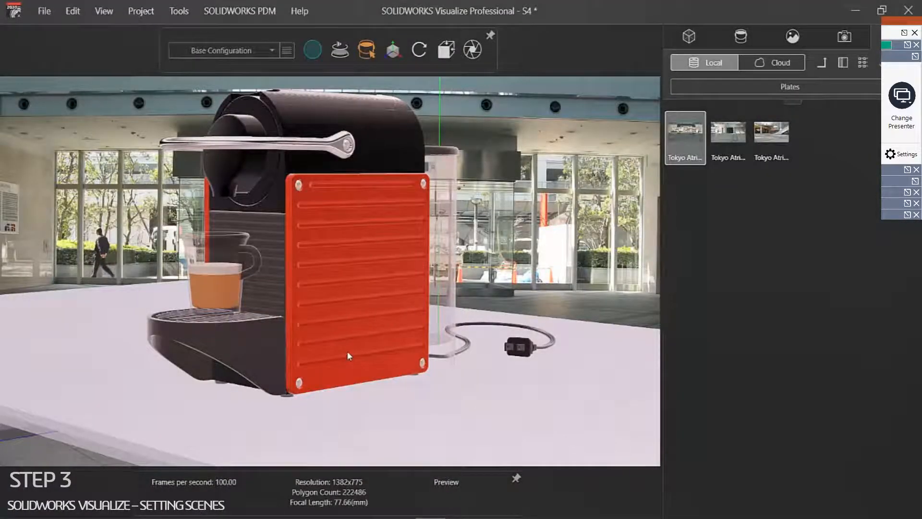
# Step: Zoom, orbit and pan to a closer, low, nearly level view of the machine on its table
pyautogui.scroll(-5, 348, 356)
pyautogui.moveTo(349, 355)
pyautogui.mouseDown()
pyautogui.moveTo(348, 309)
pyautogui.moveTo(346, 372)
pyautogui.mouseUp()
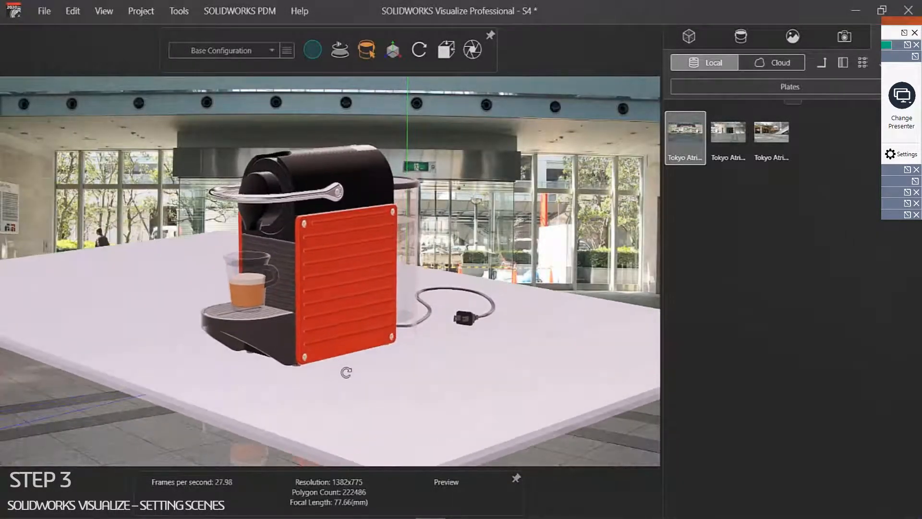
pyautogui.scroll(2, 321, 268)
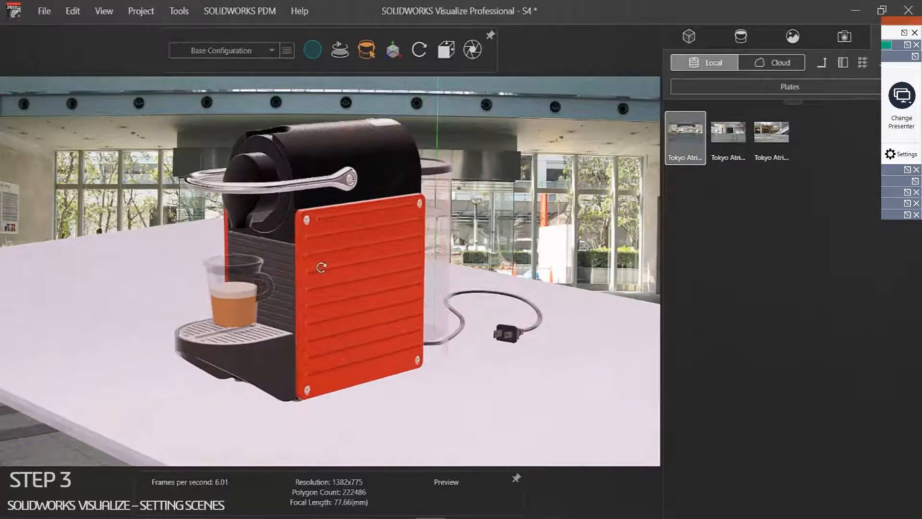
pyautogui.moveTo(321, 268); pyautogui.dragTo(311, 250)
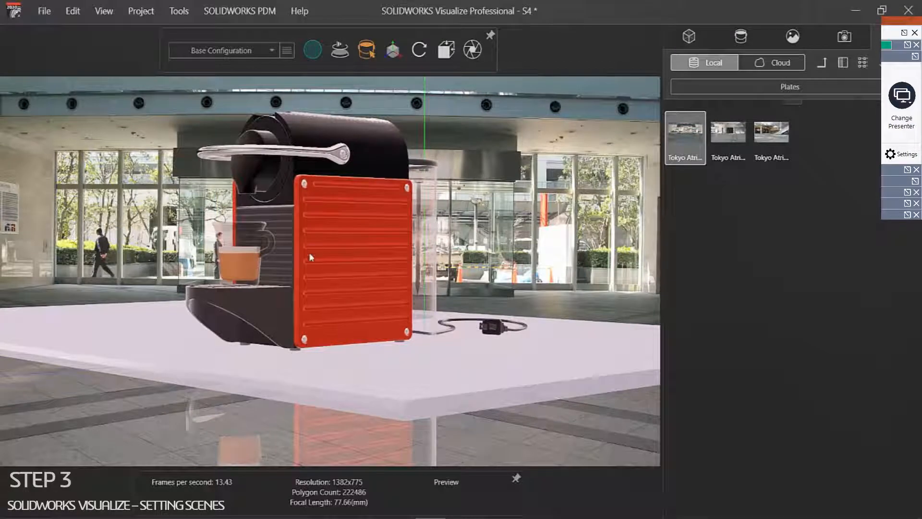
pyautogui.click(309, 255)
pyautogui.moveTo(315, 249); pyautogui.dragTo(318, 354, button='middle')
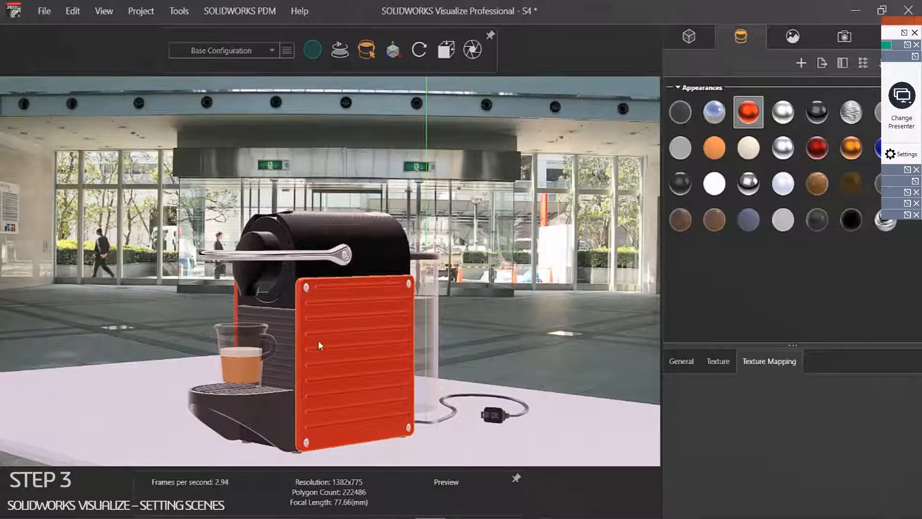
pyautogui.moveTo(318, 340); pyautogui.dragTo(314, 350)
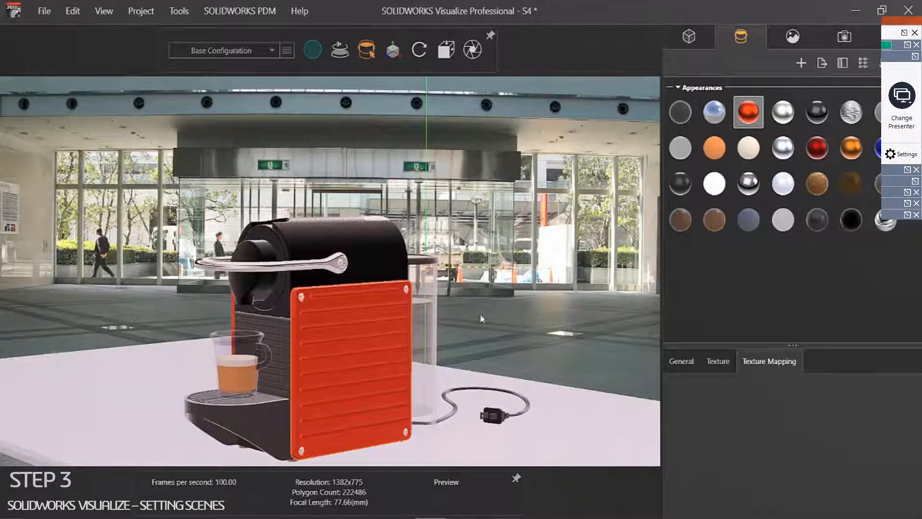
pyautogui.click(517, 299)
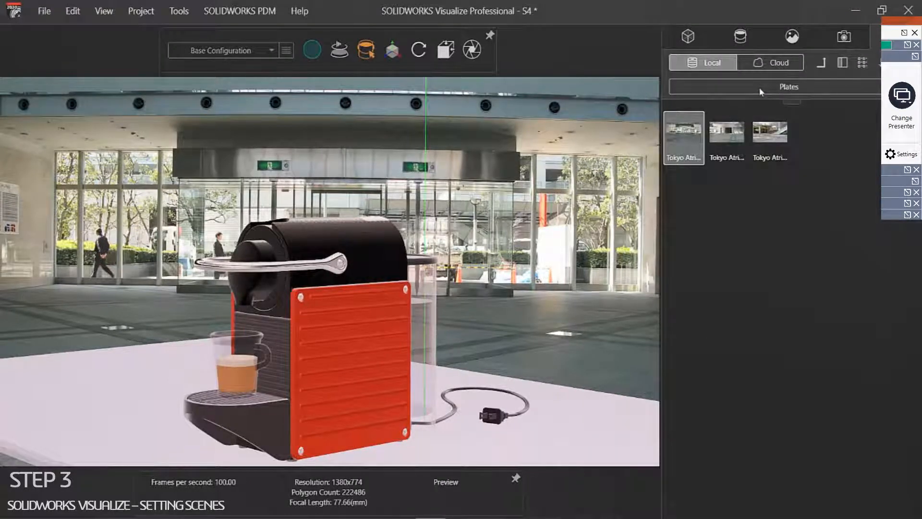
# Step: Apply a Wood library appearance to the table, then start a new decal
pyautogui.click(760, 90)
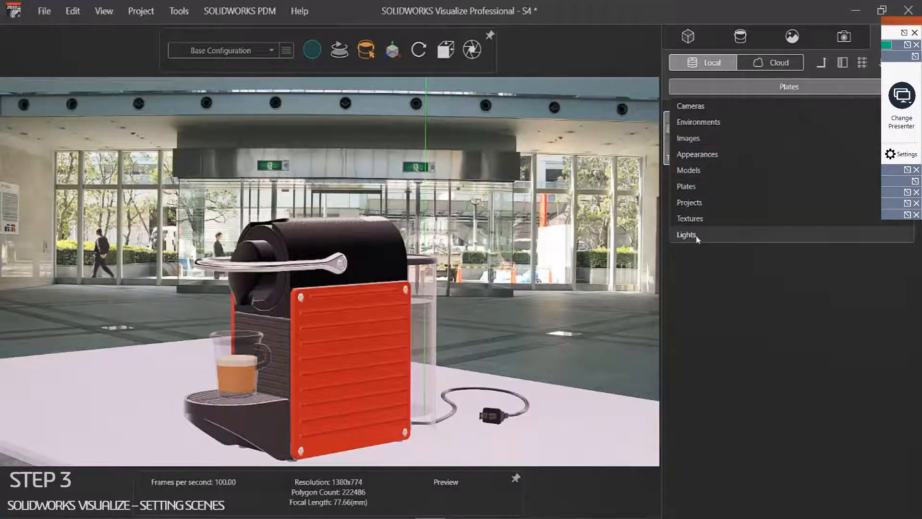
pyautogui.click(720, 154)
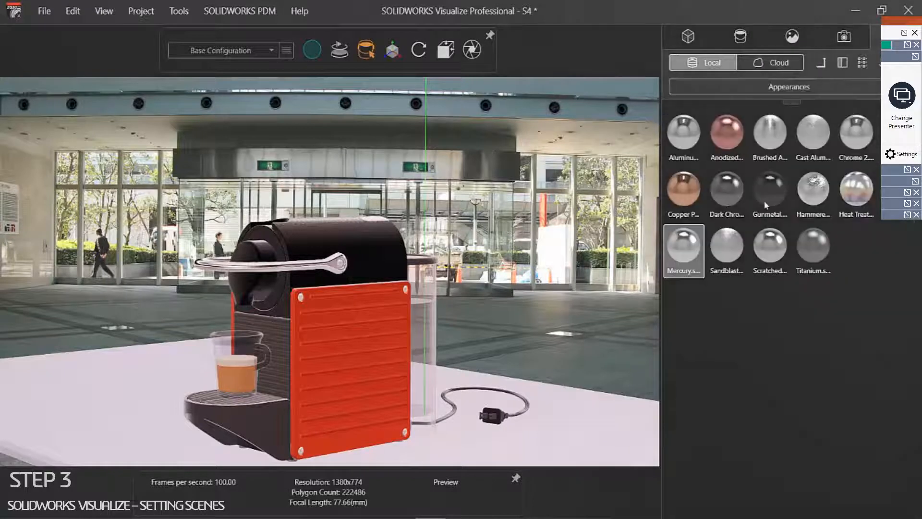
pyautogui.click(822, 63)
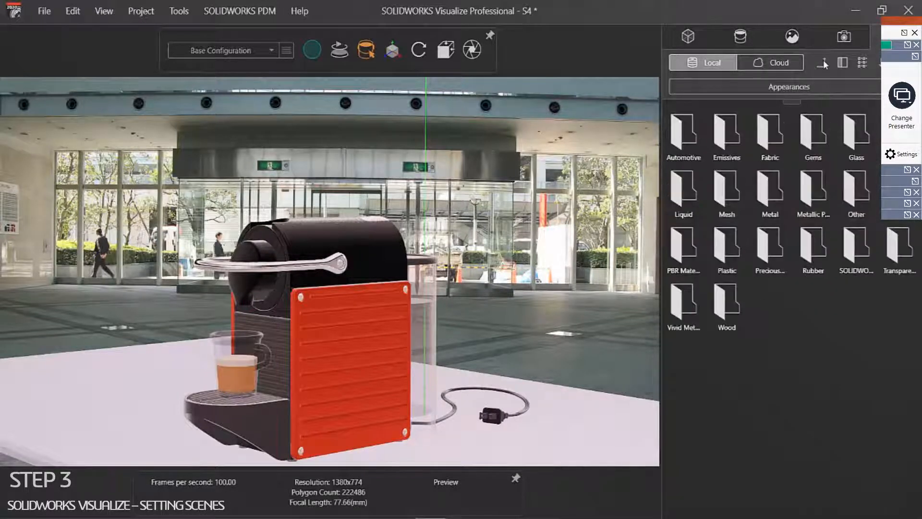
pyautogui.doubleClick(726, 303)
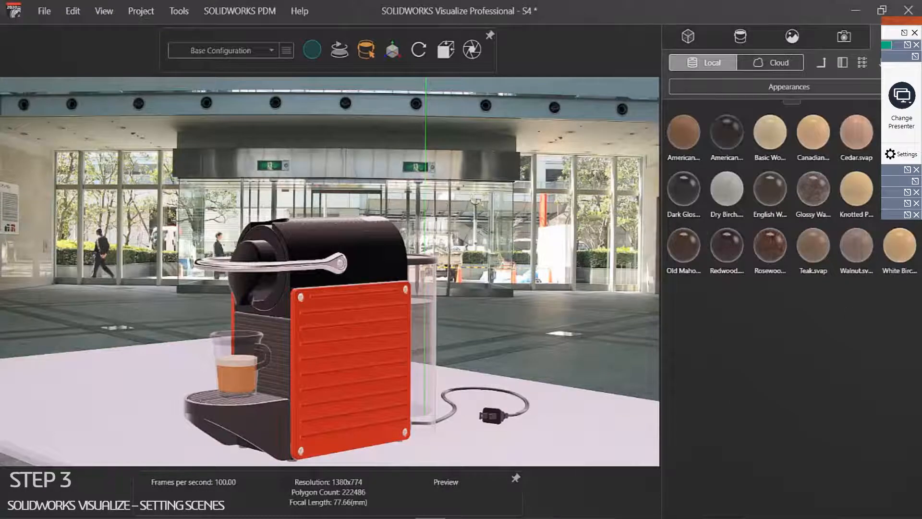
pyautogui.moveTo(770, 245); pyautogui.dragTo(539, 445)
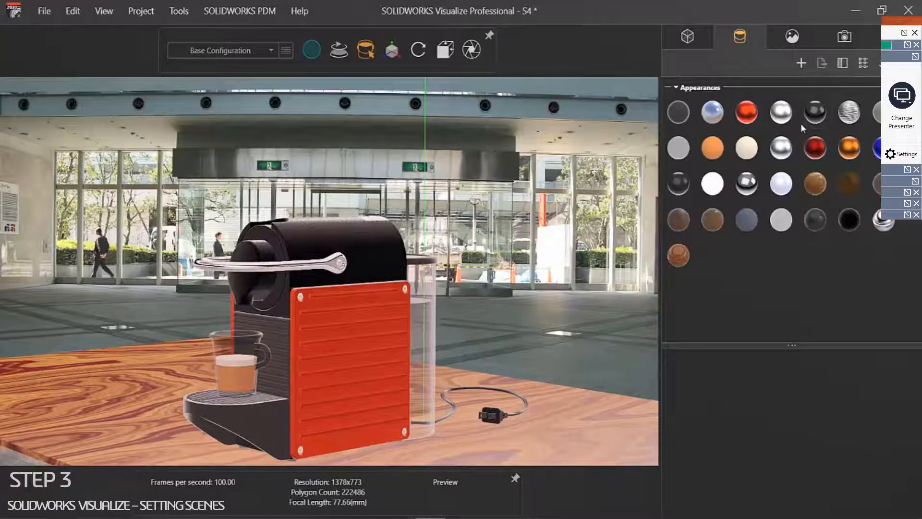
pyautogui.click(801, 62)
pyautogui.moveTo(837, 107)
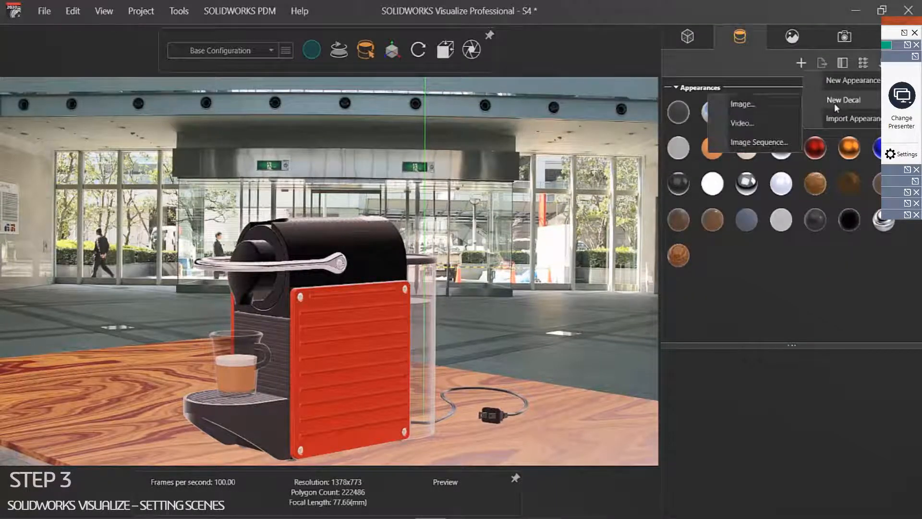
# Step: Import SW_Visualize_logo_BLACK_1920.png from Content > Textures as a decal and drop it on the red panel
pyautogui.click(757, 104)
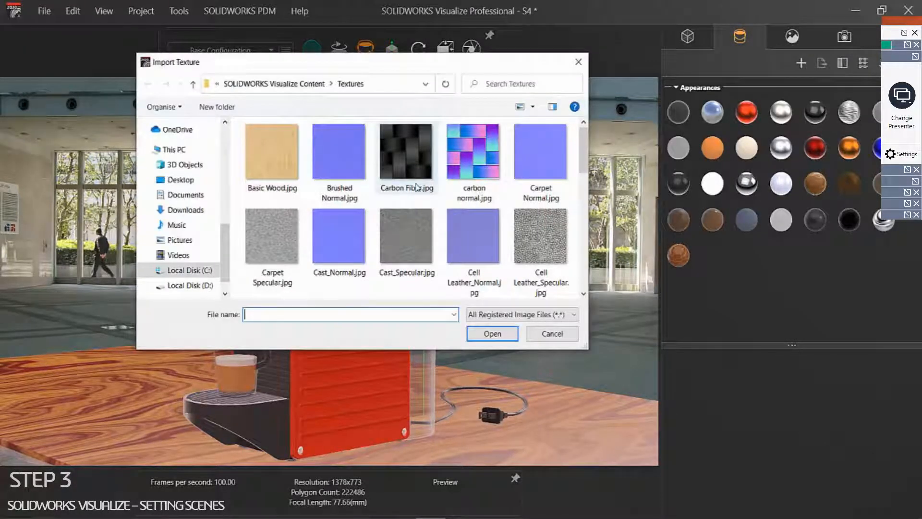
pyautogui.click(312, 86)
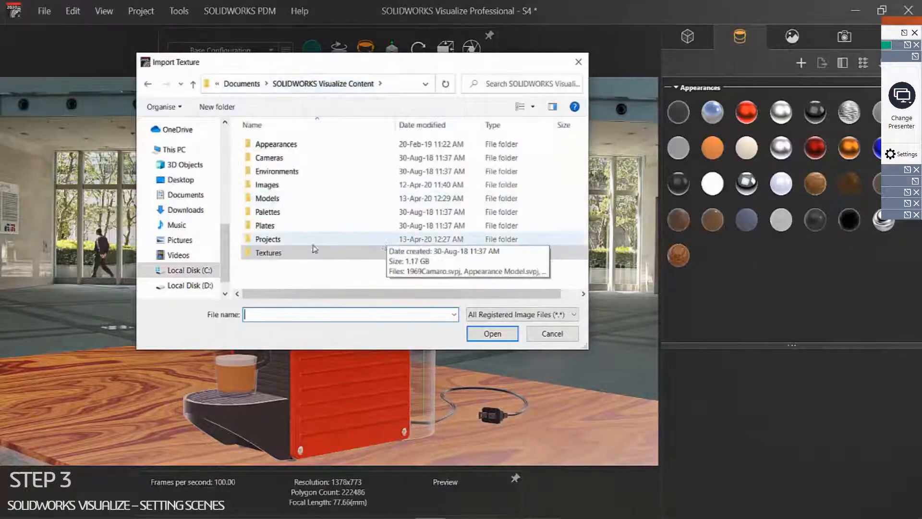
pyautogui.click(278, 253)
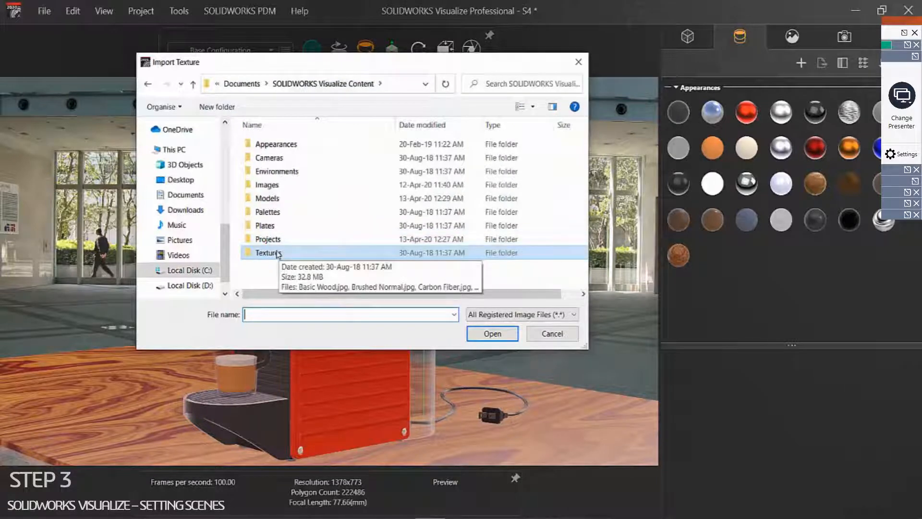
pyautogui.doubleClick(269, 185)
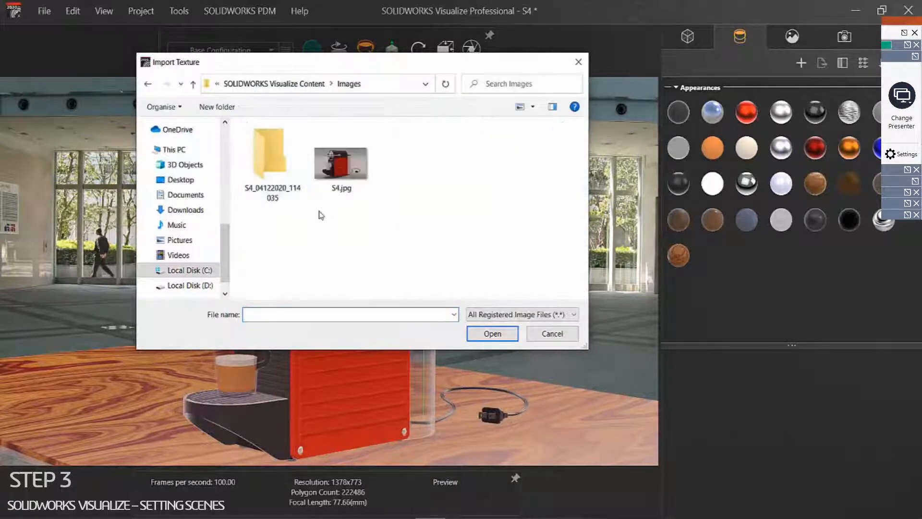
pyautogui.click(312, 87)
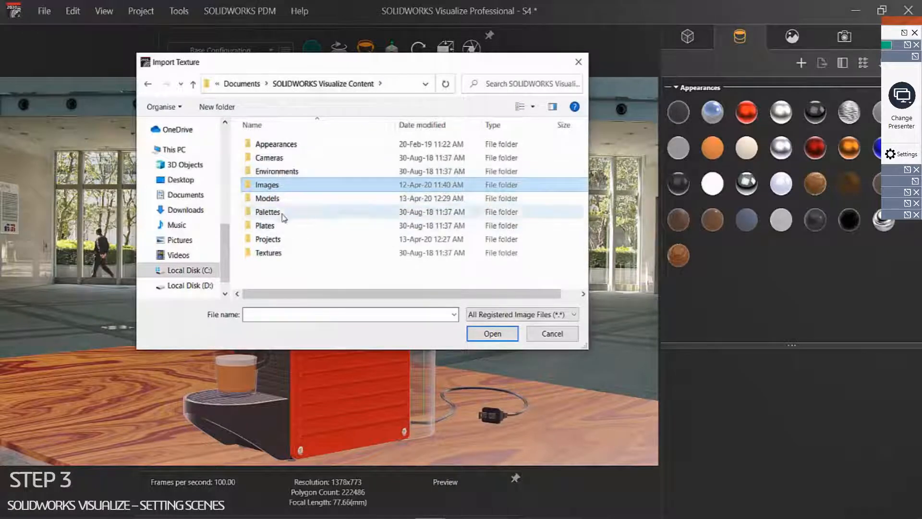
pyautogui.doubleClick(279, 254)
pyautogui.scroll(-3, 335, 250)
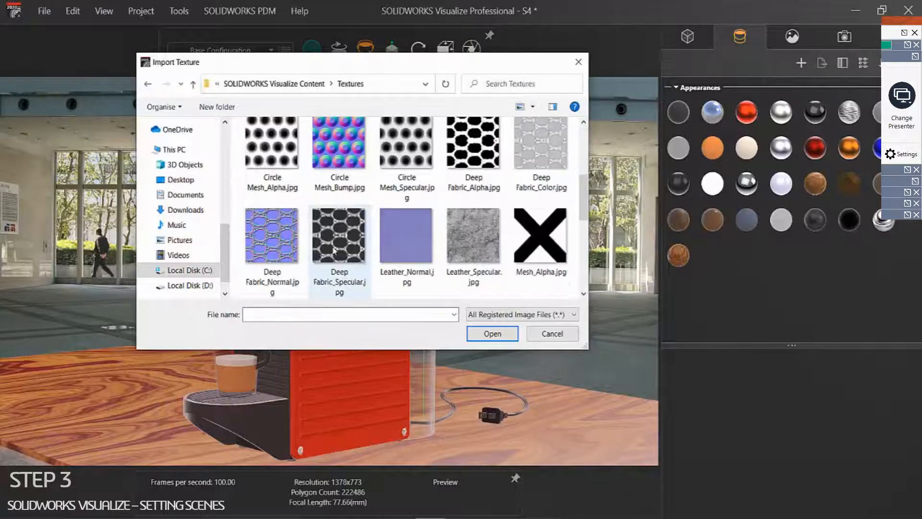
pyautogui.scroll(-5, 335, 249)
pyautogui.click(335, 250)
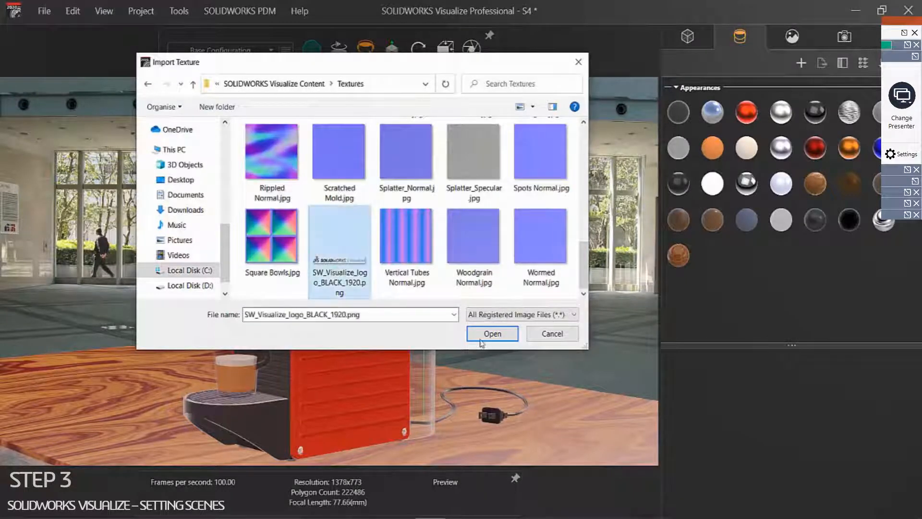
pyautogui.click(492, 333)
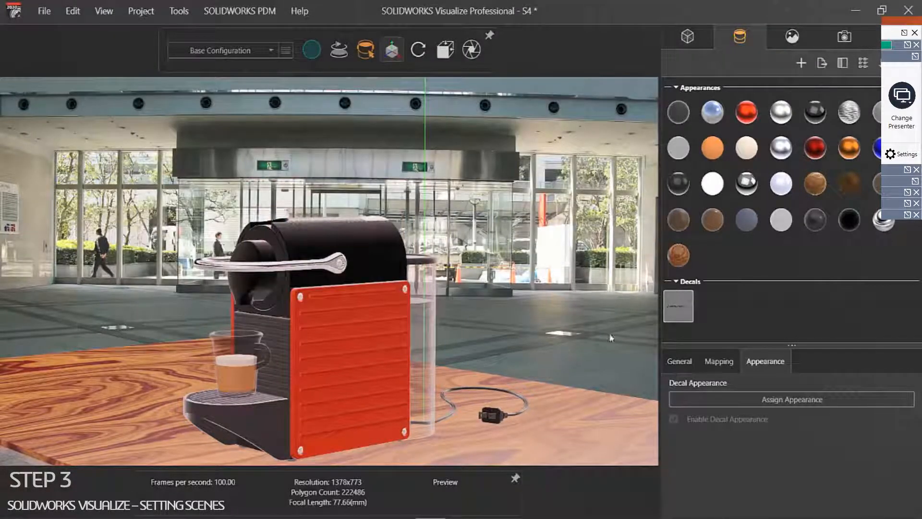
pyautogui.moveTo(677, 308); pyautogui.dragTo(345, 379)
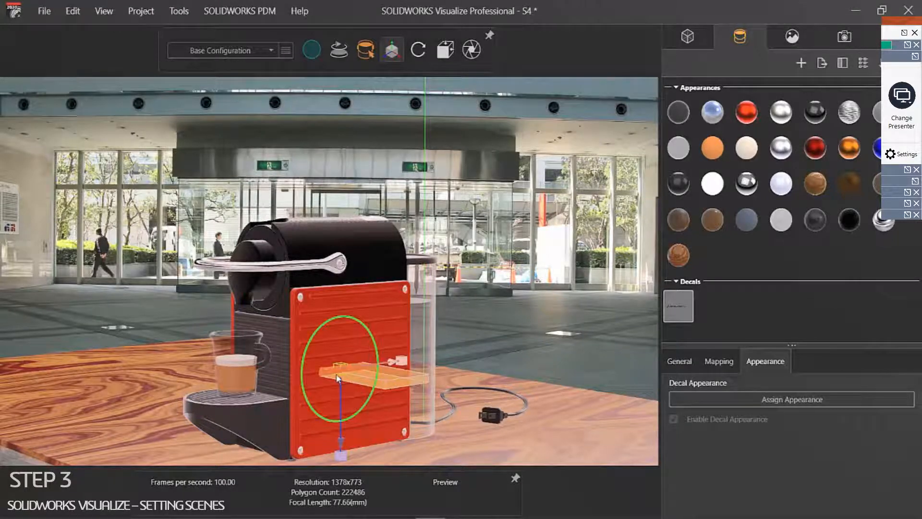
pyautogui.scroll(2, 336, 377)
# Step: Move the logo decal higher on the red panel and commit its placement
pyautogui.scroll(4, 345, 368)
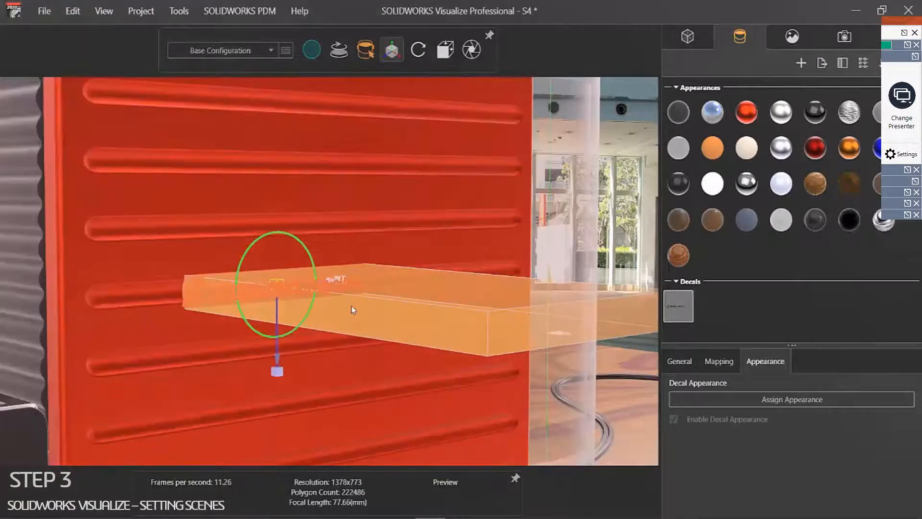
pyautogui.moveTo(260, 295)
pyautogui.mouseDown()
pyautogui.moveTo(264, 256)
pyautogui.moveTo(252, 255)
pyautogui.moveTo(266, 253)
pyautogui.moveTo(254, 285)
pyautogui.mouseUp()
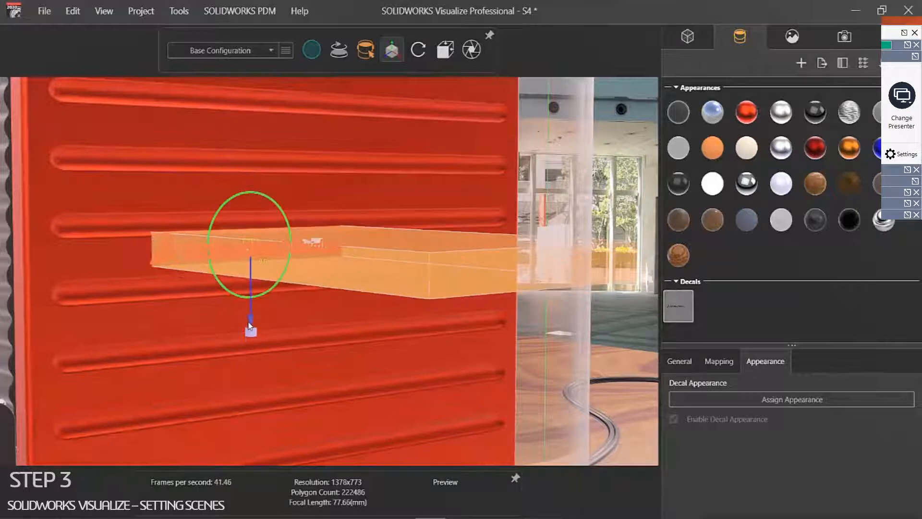
pyautogui.click(346, 355)
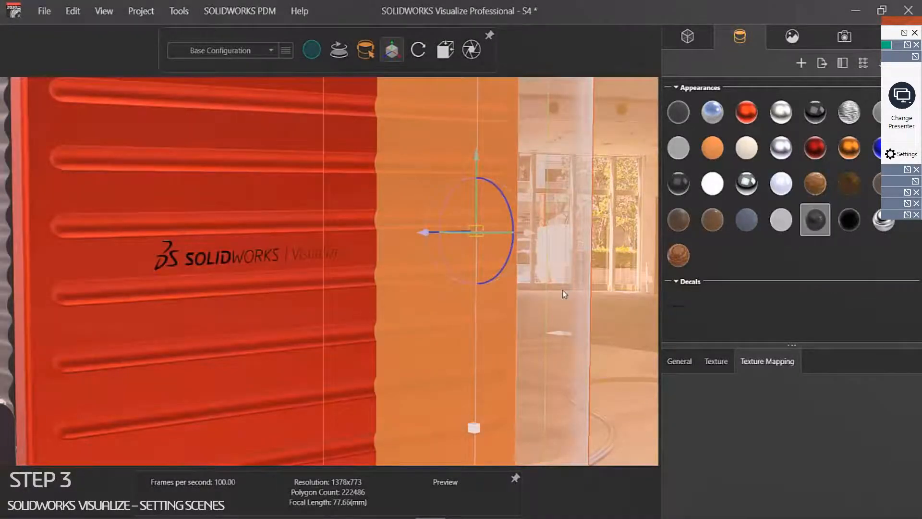
pyautogui.keyDown('alt'); pyautogui.moveTo(563, 290); pyautogui.dragTo(425, 276, button='right'); pyautogui.keyUp('alt')
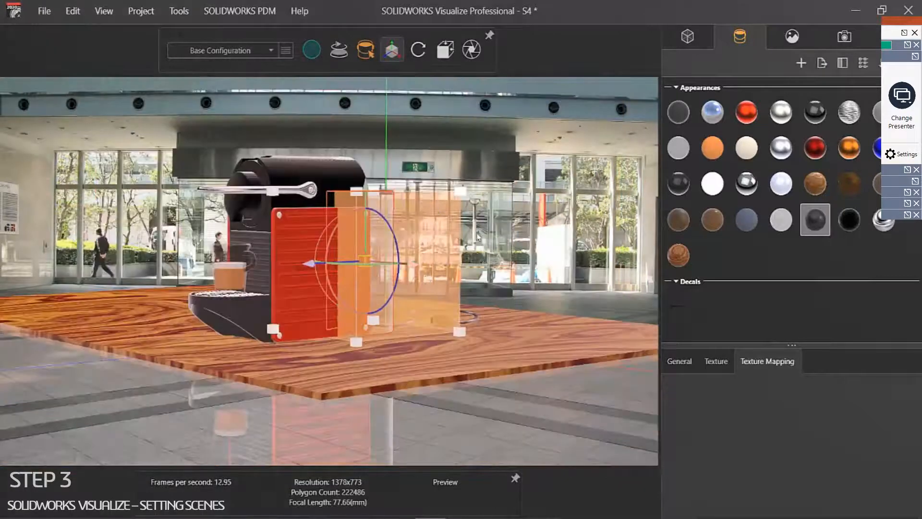
pyautogui.click(474, 256)
pyautogui.scroll(10, 295, 269)
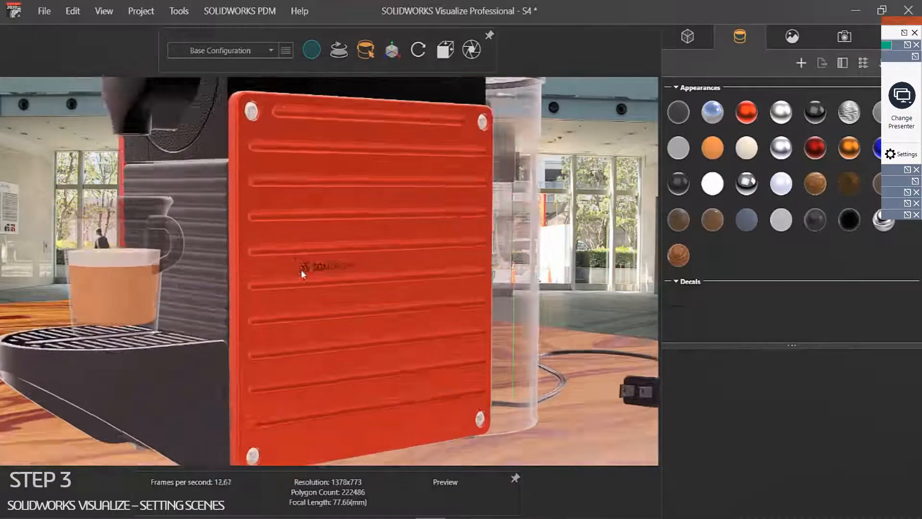
# Step: Refine the decal by nudging it right, scaling it vertically and raising it slightly
pyautogui.click(357, 274)
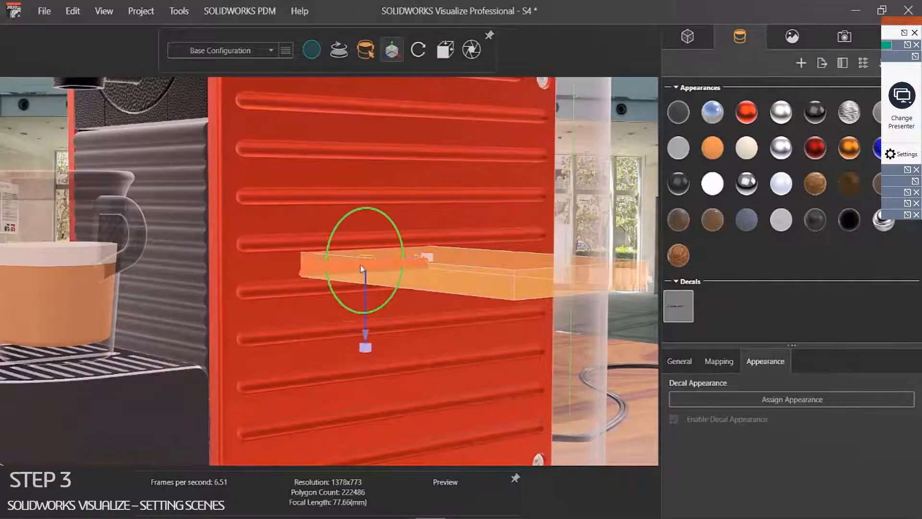
pyautogui.click(383, 276)
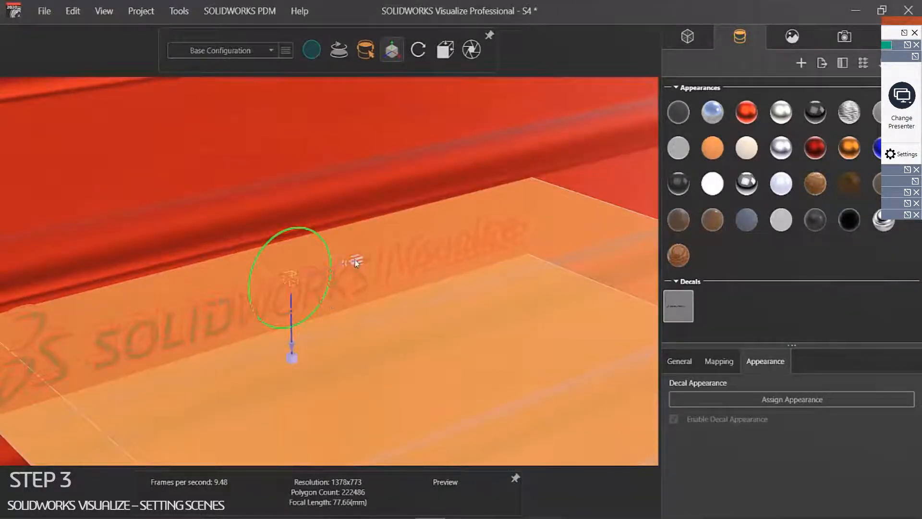
pyautogui.moveTo(346, 266); pyautogui.dragTo(351, 267)
pyautogui.moveTo(370, 262); pyautogui.dragTo(443, 244, button='middle')
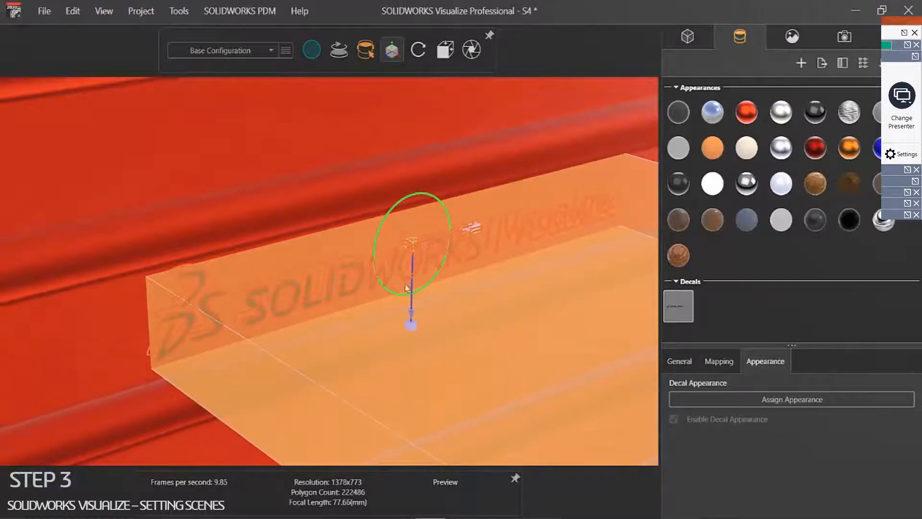
pyautogui.moveTo(412, 290)
pyautogui.mouseDown()
pyautogui.moveTo(411, 298)
pyautogui.moveTo(410, 287)
pyautogui.mouseUp()
pyautogui.moveTo(413, 244); pyautogui.dragTo(423, 255)
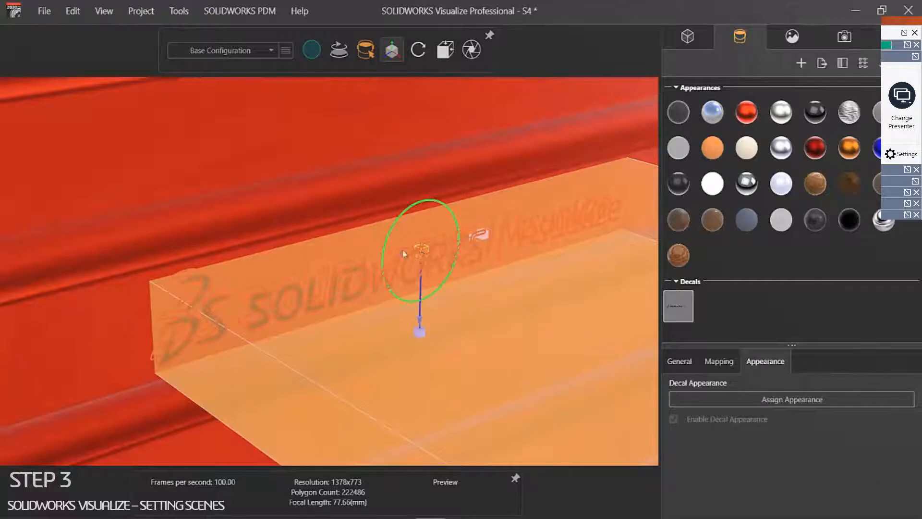
pyautogui.click(344, 201)
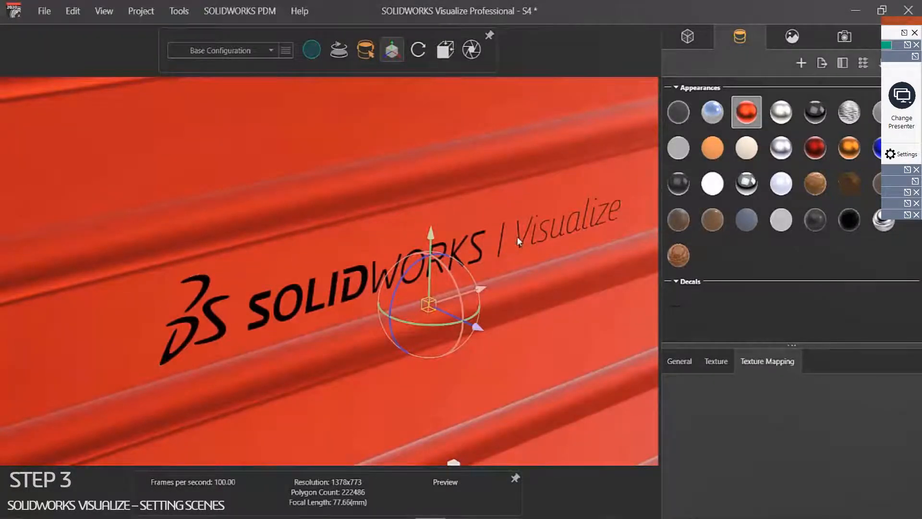
pyautogui.scroll(-8, 517, 237)
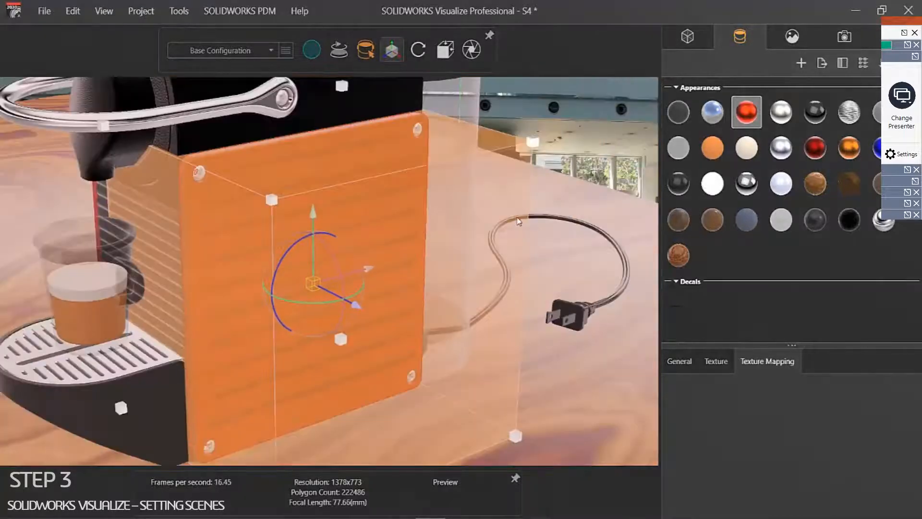
pyautogui.click(516, 226)
pyautogui.moveTo(427, 273); pyautogui.dragTo(266, 207, button='middle')
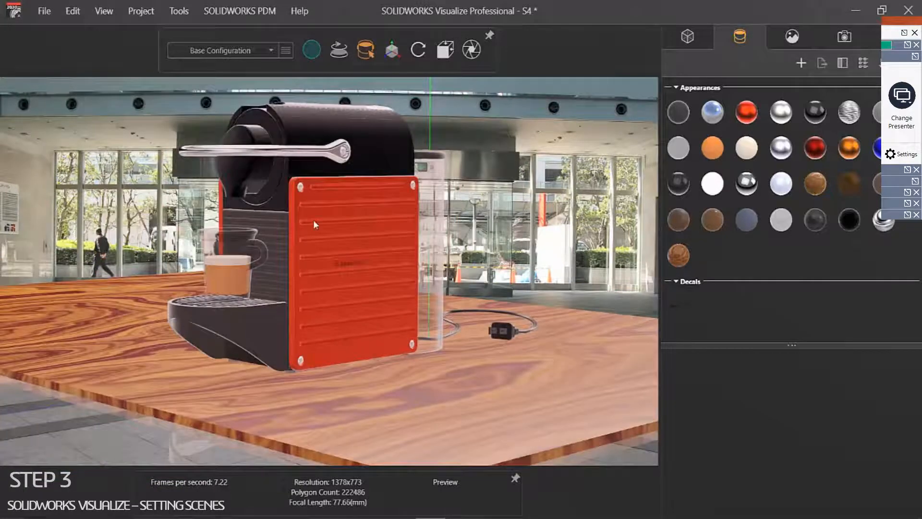
# Step: Orbit and pan to a slightly lower, more frontal three-quarter view of the machine
pyautogui.moveTo(325, 253); pyautogui.dragTo(358, 368, button='middle')
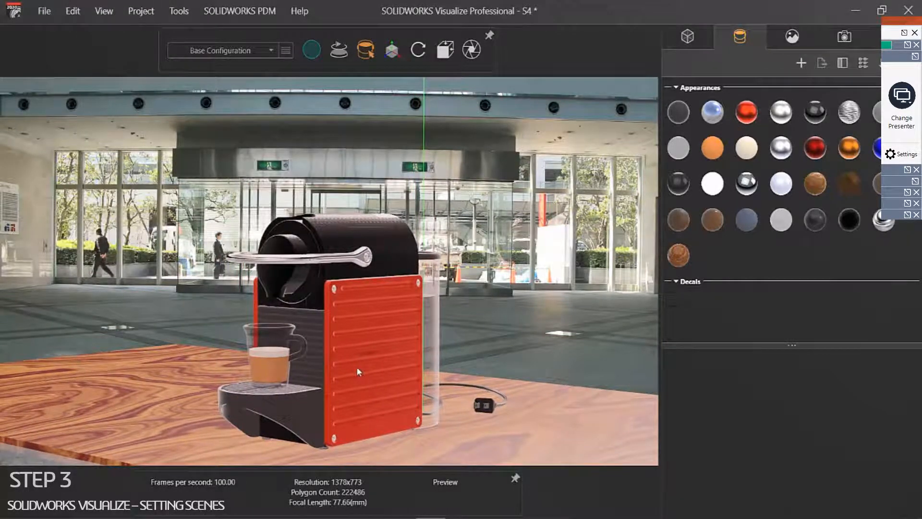
pyautogui.scroll(2, 357, 368)
pyautogui.scroll(-2, 367, 334)
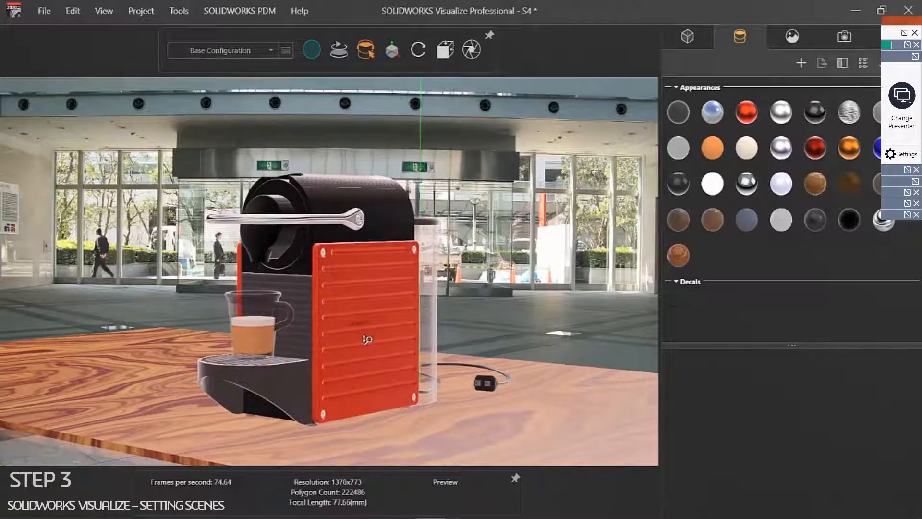
pyautogui.moveTo(364, 329); pyautogui.dragTo(362, 332)
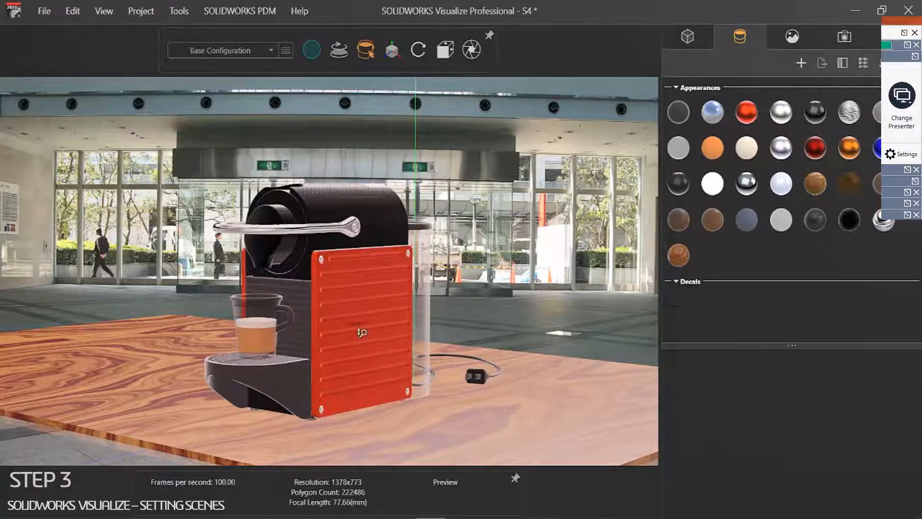
pyautogui.moveTo(364, 332); pyautogui.dragTo(345, 370, button='middle')
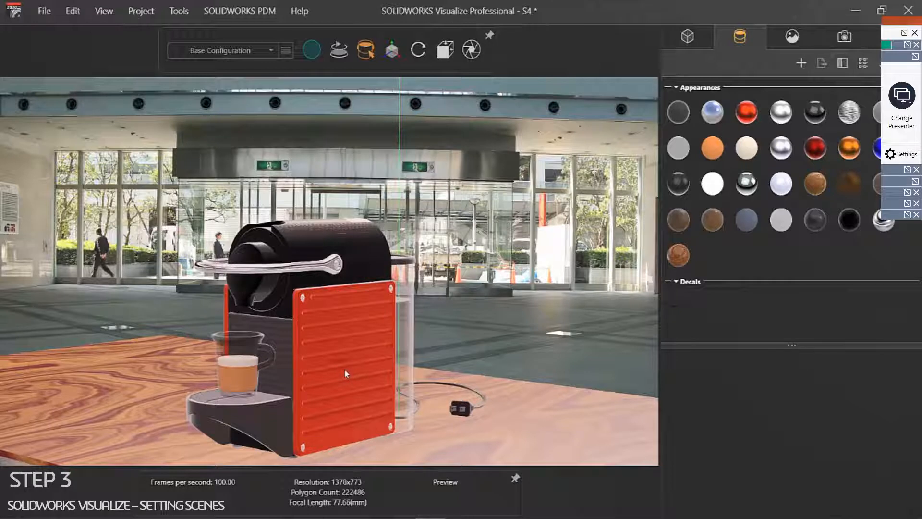
pyautogui.moveTo(344, 370); pyautogui.dragTo(334, 368)
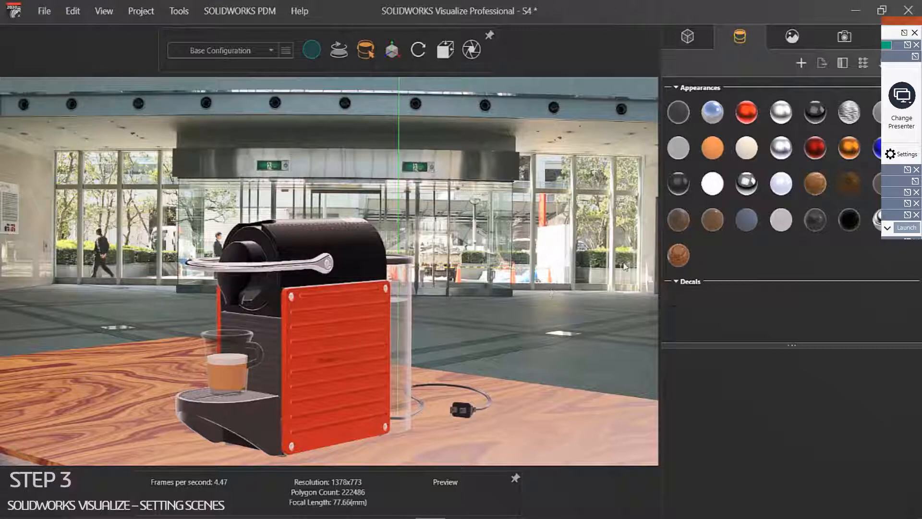
# Step: Lower the environment brightness and rotate it to about 27.3 to brighten the table
pyautogui.rightClick(530, 213)
pyautogui.moveTo(565, 221)
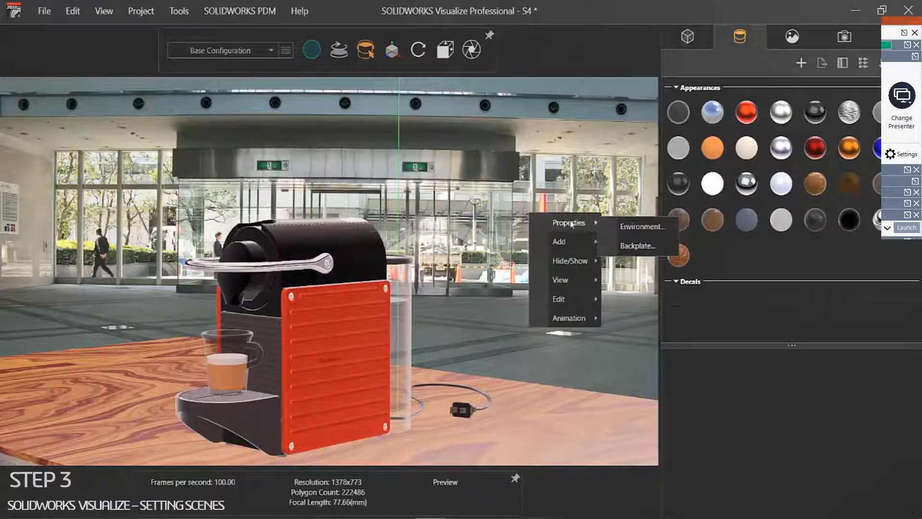
pyautogui.click(644, 225)
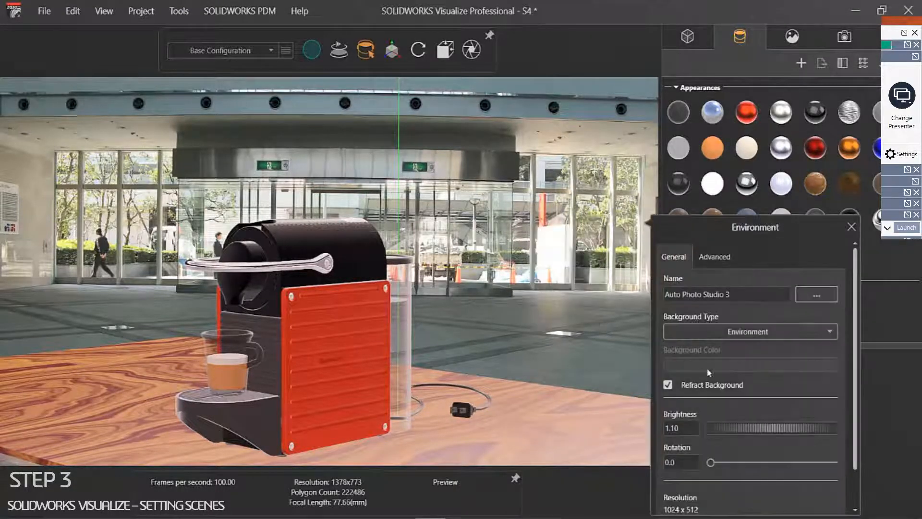
pyautogui.moveTo(678, 428); pyautogui.dragTo(712, 421)
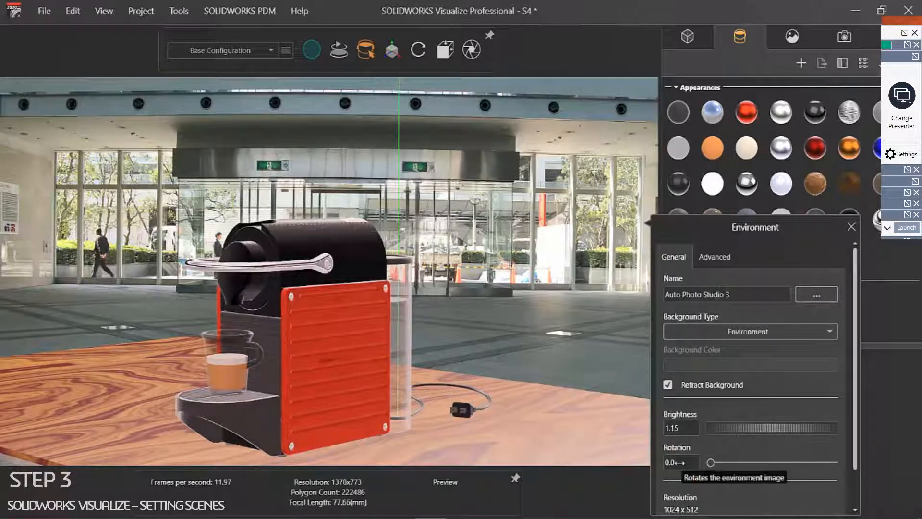
pyautogui.moveTo(610, 459); pyautogui.dragTo(486, 433)
pyautogui.click(512, 362)
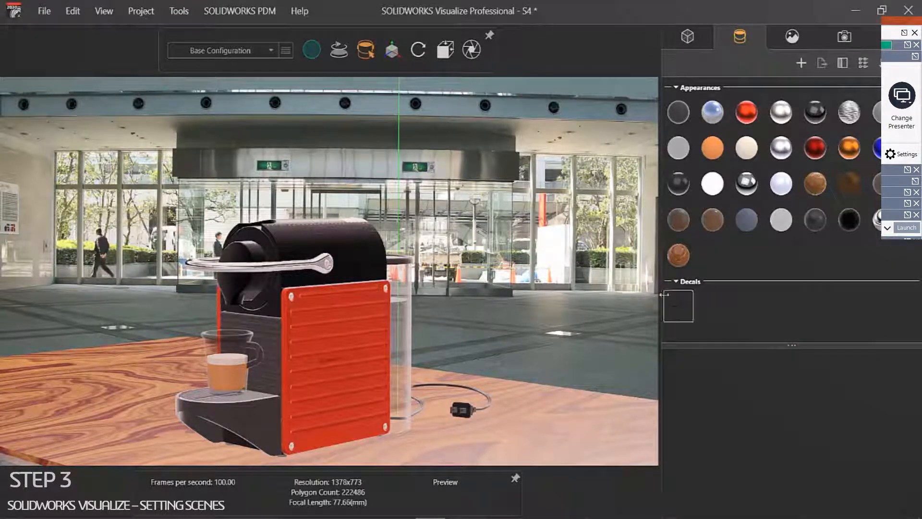
# Step: Switch the content library to its Environments category
pyautogui.click(791, 39)
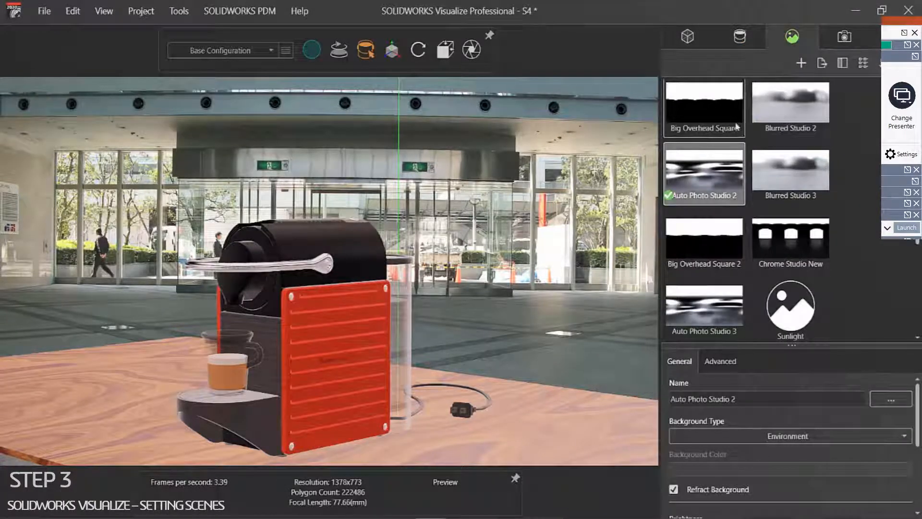
pyautogui.click(872, 46)
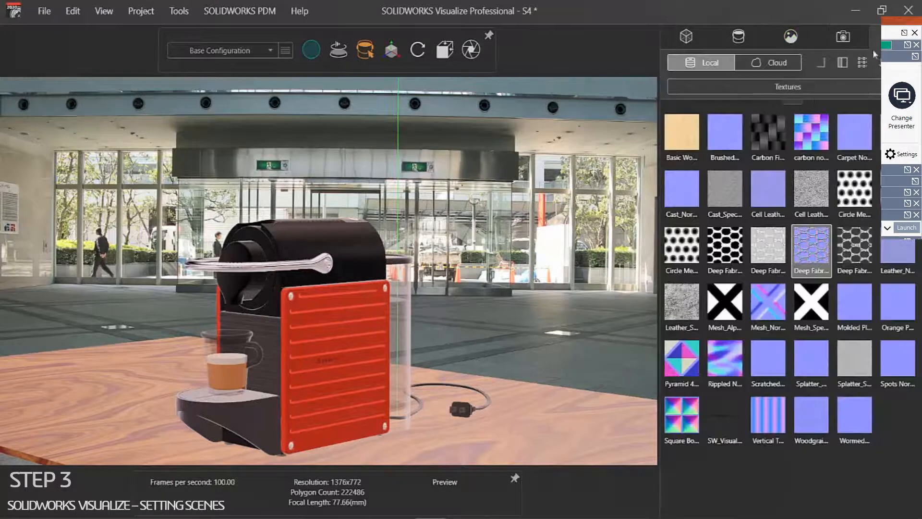
pyautogui.click(803, 86)
pyautogui.click(699, 122)
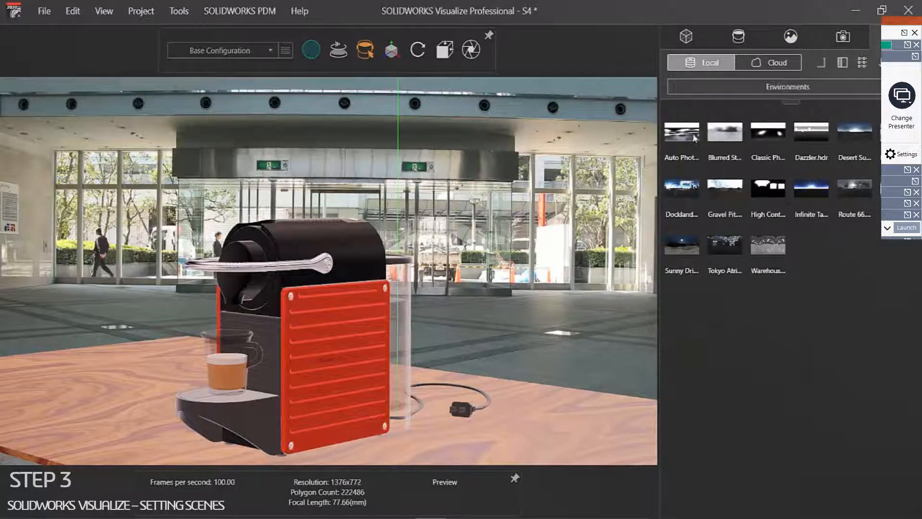
# Step: Try the Route 66, Dazzler.hdr, Desert Sunset, Docklands and Gravel Pit environments
pyautogui.moveTo(860, 187); pyautogui.dragTo(561, 243)
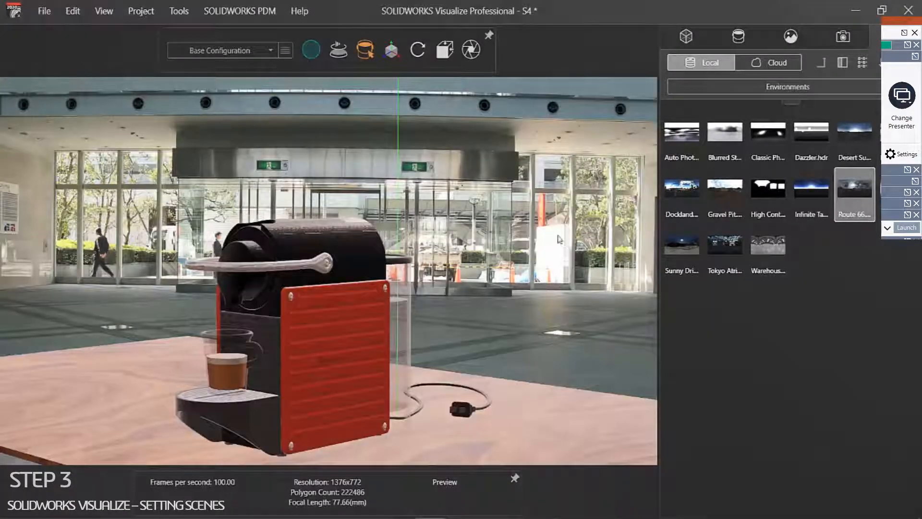
pyautogui.moveTo(839, 189); pyautogui.dragTo(490, 217)
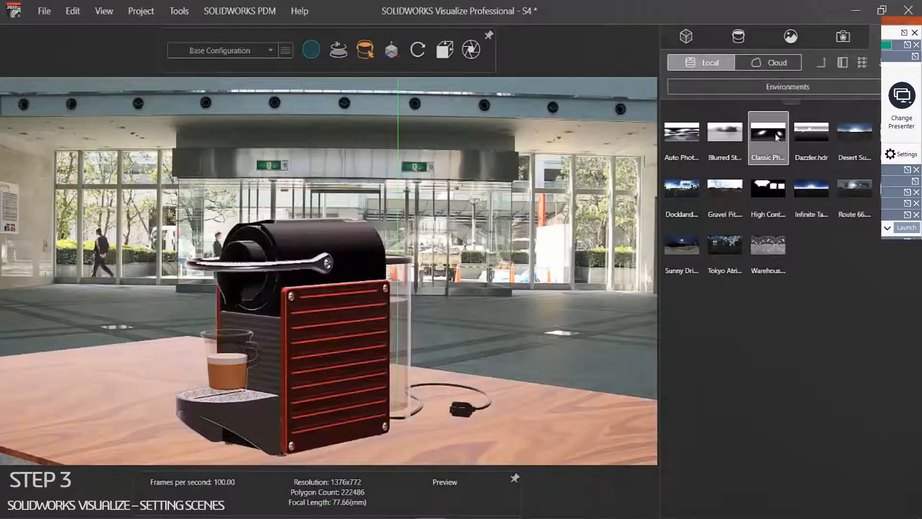
pyautogui.doubleClick(825, 139)
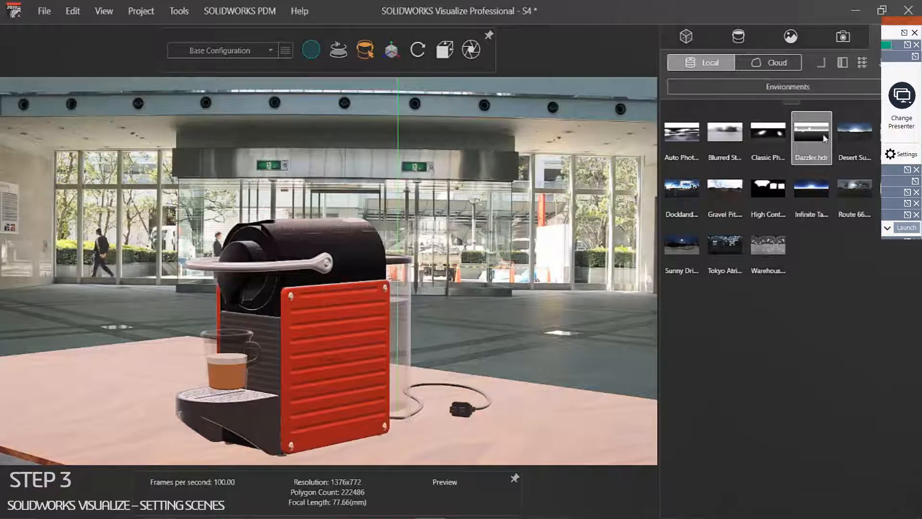
pyautogui.doubleClick(843, 131)
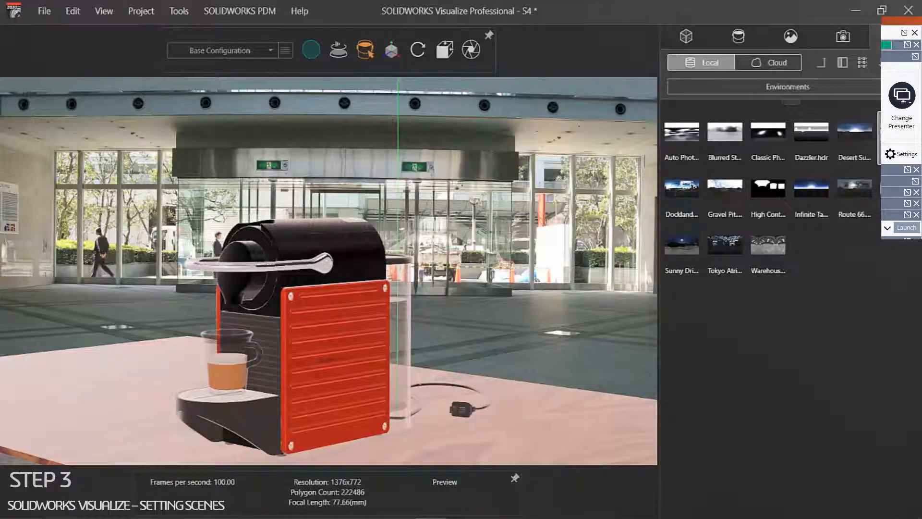
pyautogui.doubleClick(684, 184)
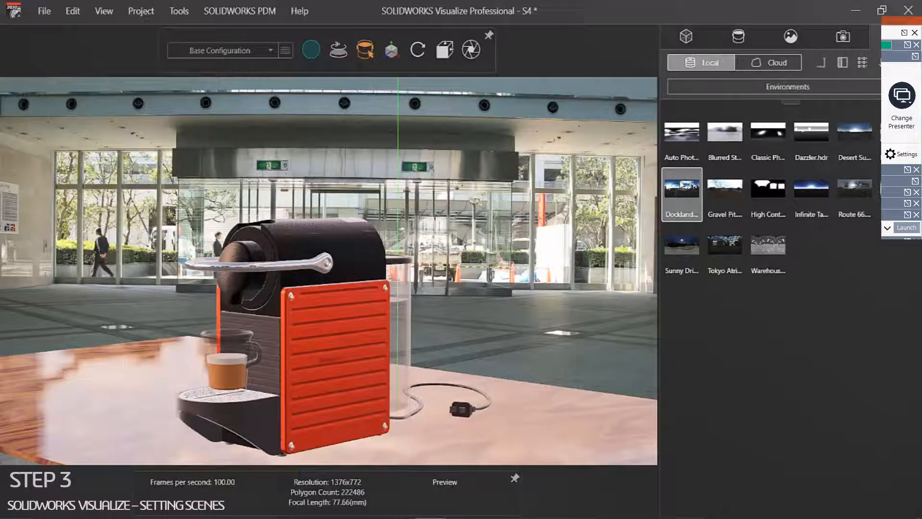
pyautogui.doubleClick(735, 185)
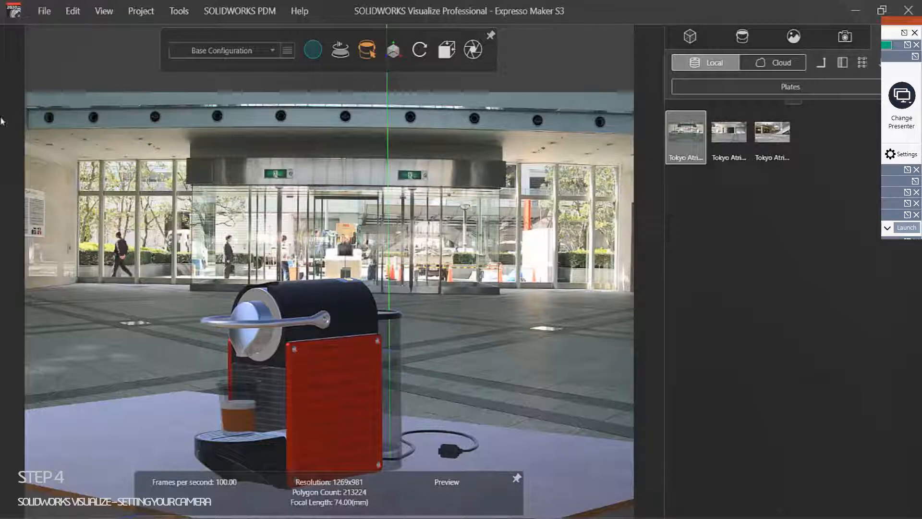
pyautogui.click(101, 13)
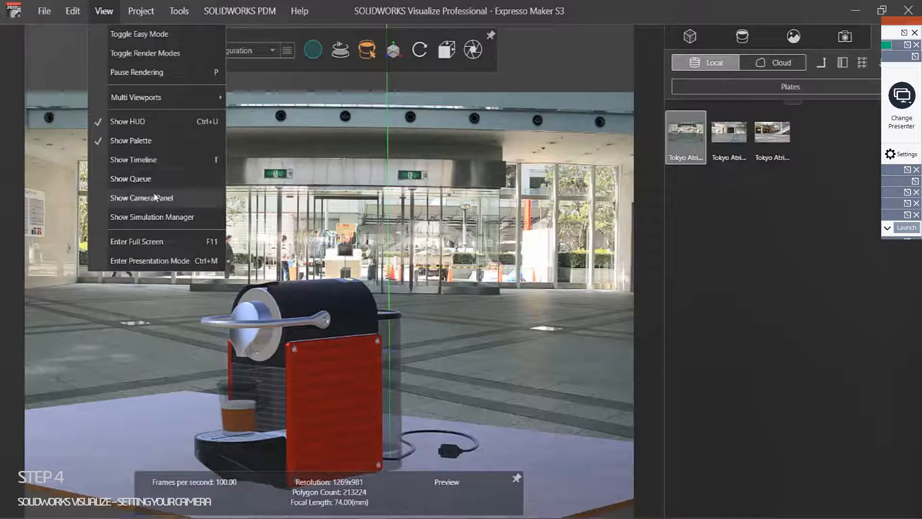
pyautogui.click(144, 198)
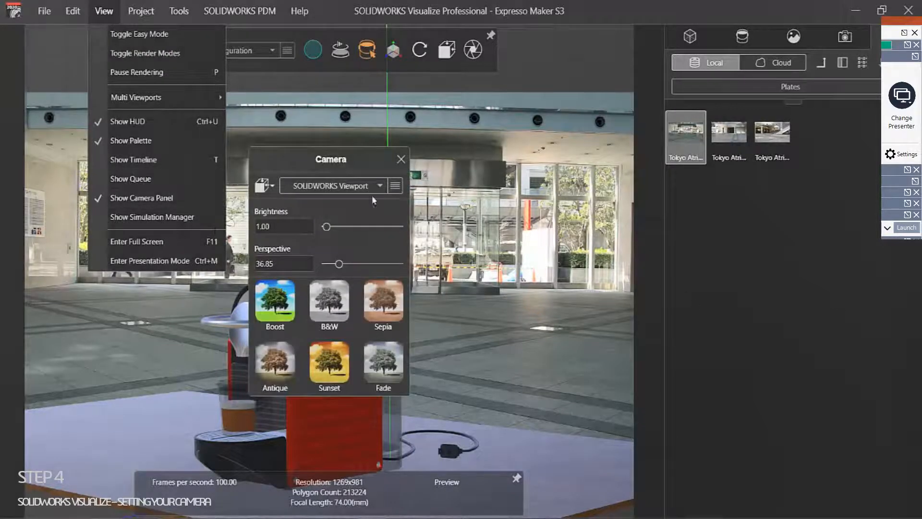
pyautogui.click(297, 161)
pyautogui.moveTo(465, 153); pyautogui.dragTo(518, 110)
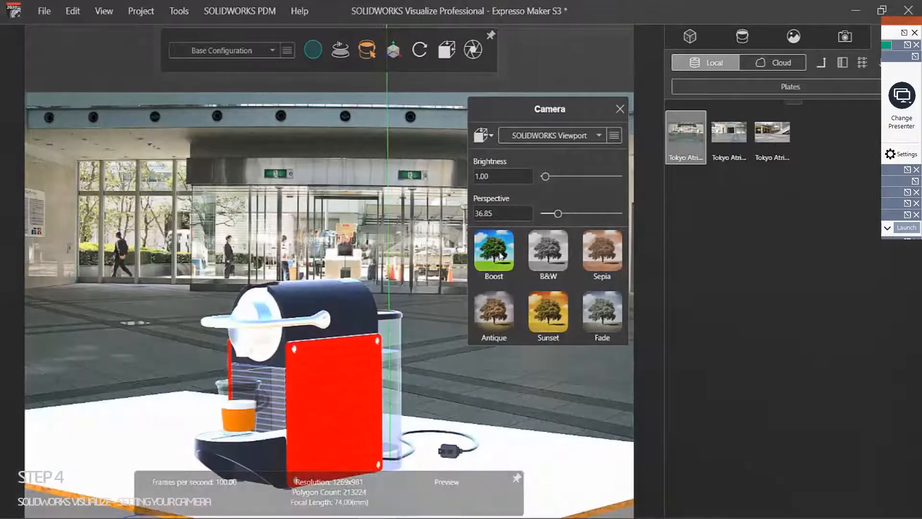
pyautogui.click(546, 256)
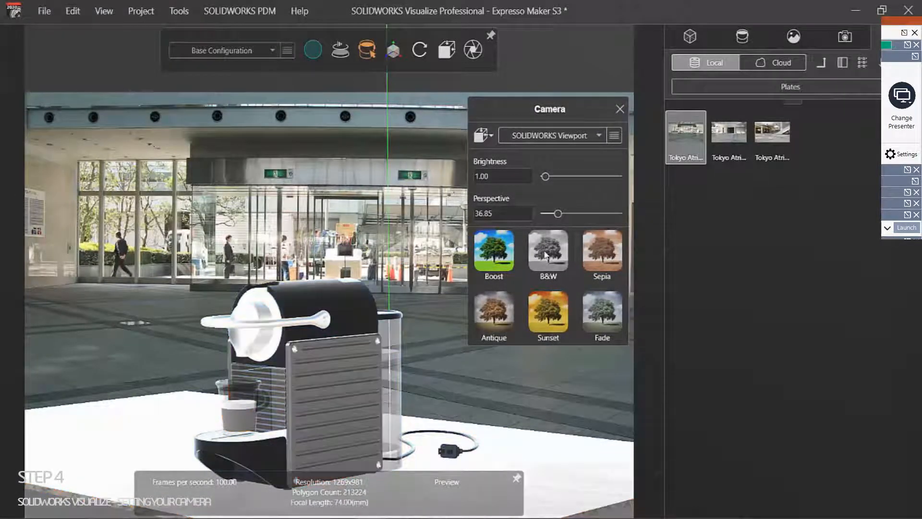
pyautogui.click(614, 259)
pyautogui.click(608, 313)
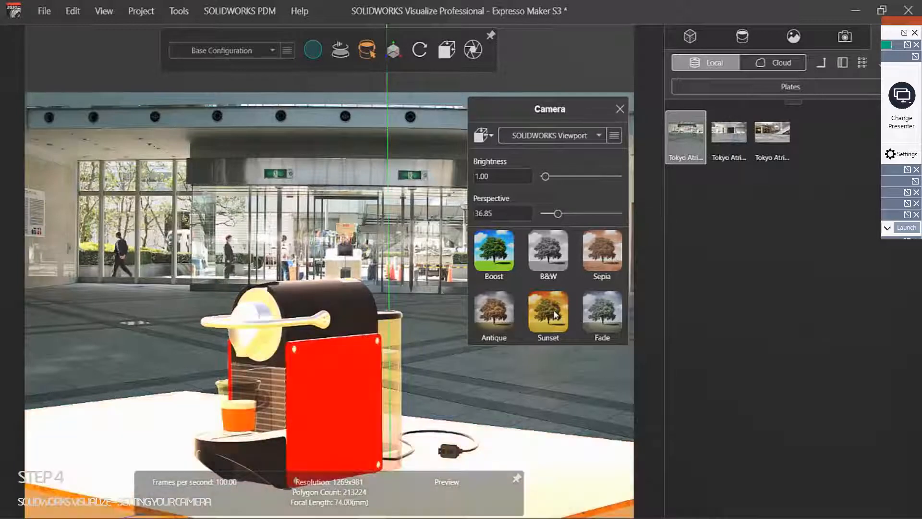
pyautogui.click(499, 317)
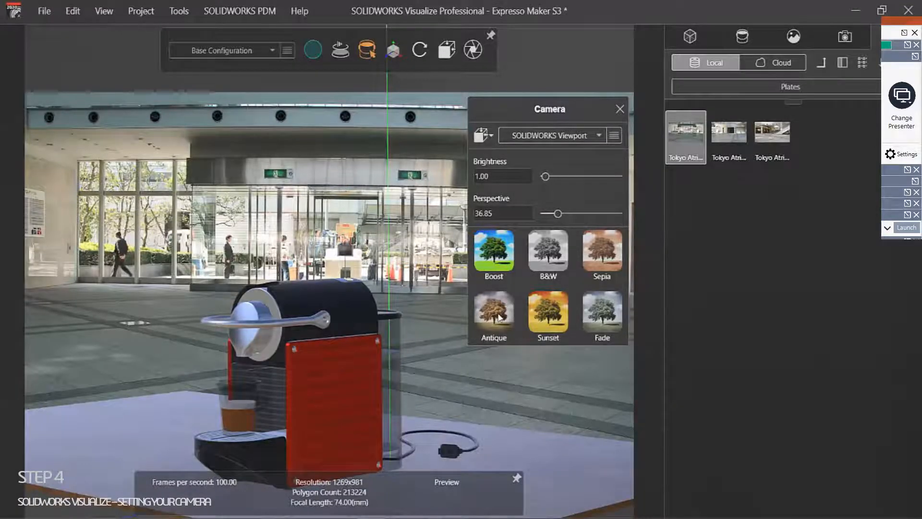
pyautogui.click(498, 318)
pyautogui.click(499, 318)
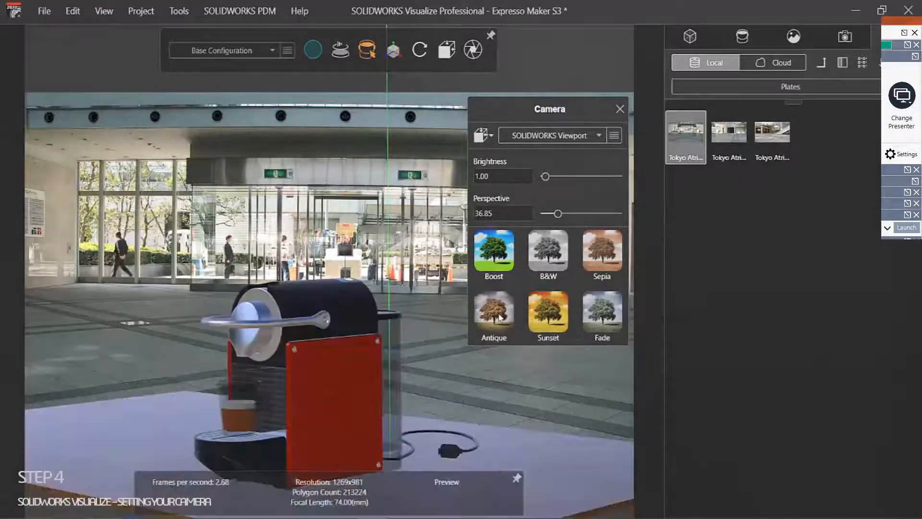
pyautogui.click(548, 311)
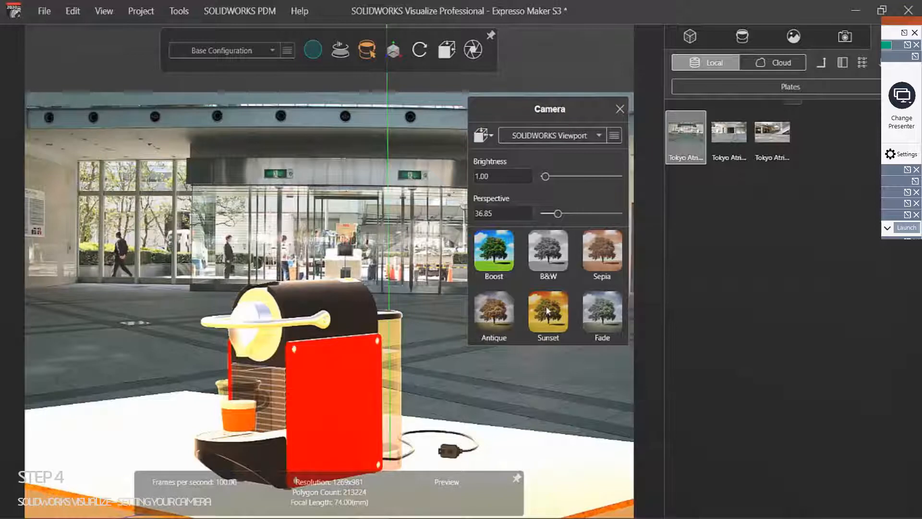
pyautogui.moveTo(480, 177); pyautogui.dragTo(446, 177)
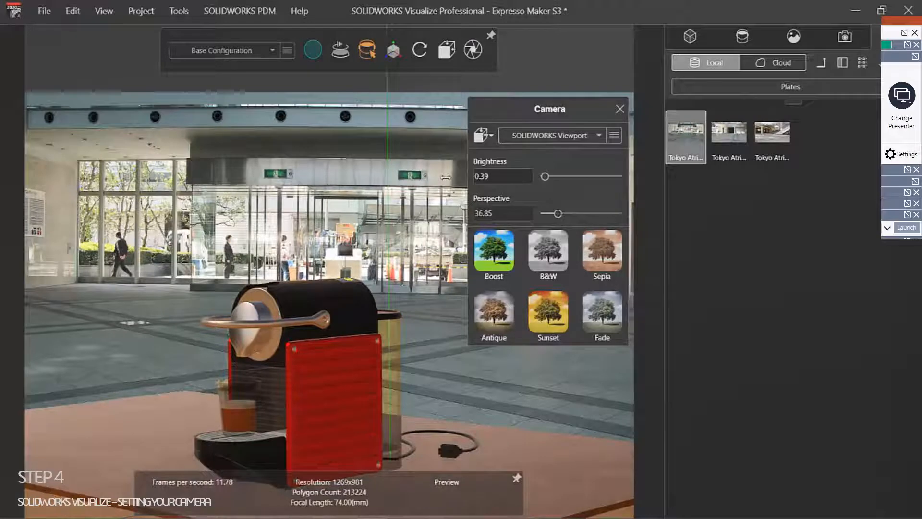
pyautogui.click(553, 323)
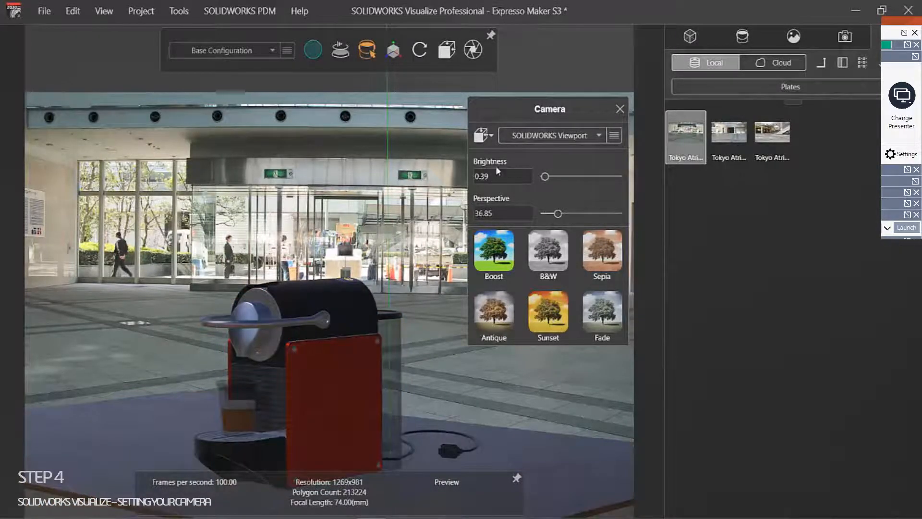
pyautogui.moveTo(506, 174); pyautogui.dragTo(515, 175)
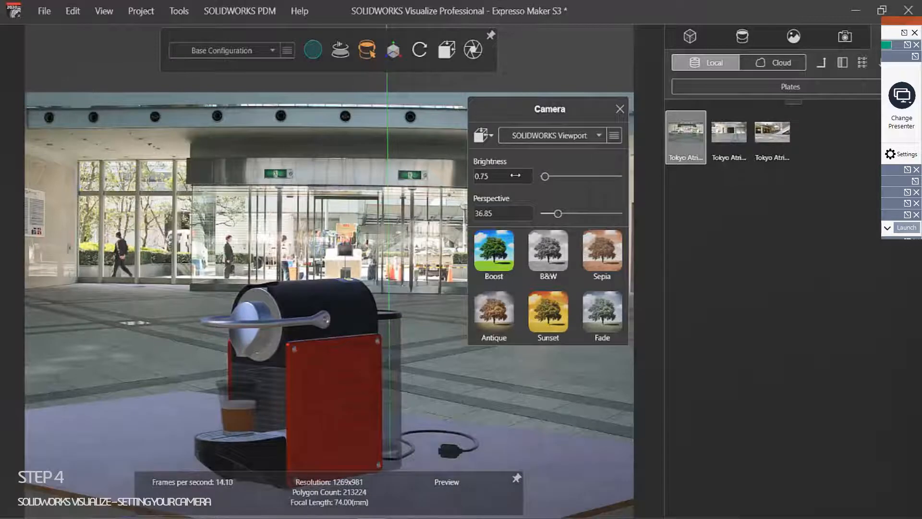
pyautogui.moveTo(515, 176); pyautogui.dragTo(532, 175)
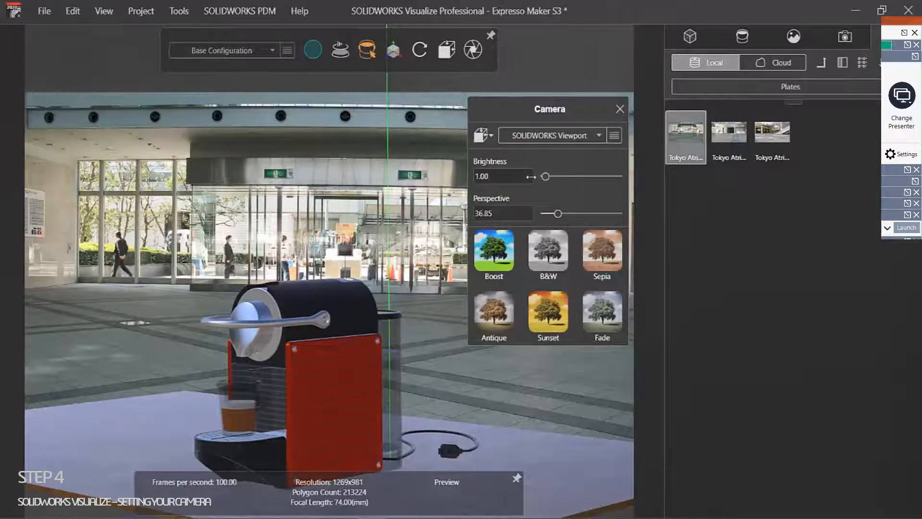
pyautogui.click(620, 109)
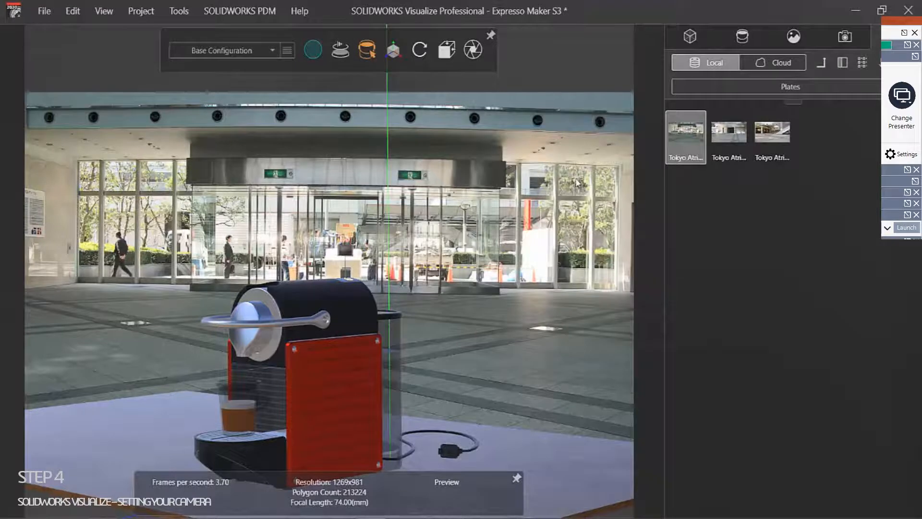
# Step: Enable camera post-processing and start setting the Color Filter to hue 50, saturation 41, value 46
pyautogui.click(846, 38)
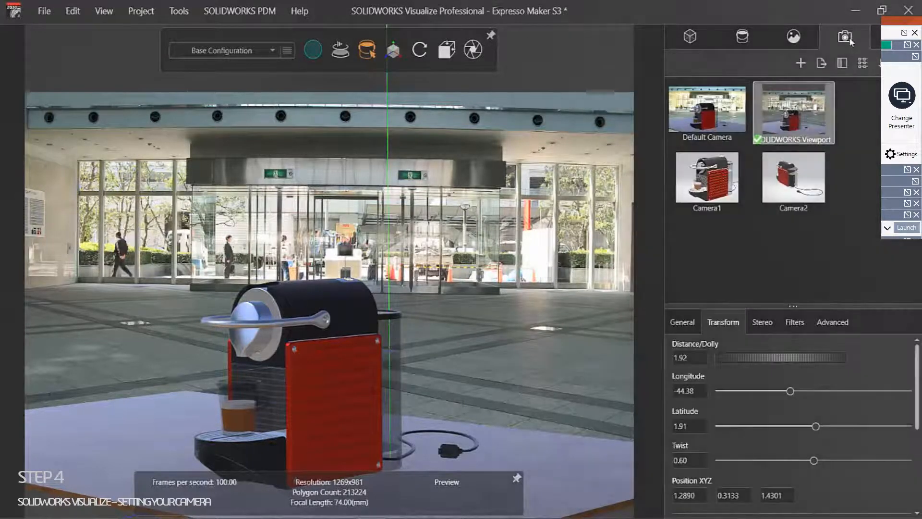
pyautogui.click(790, 324)
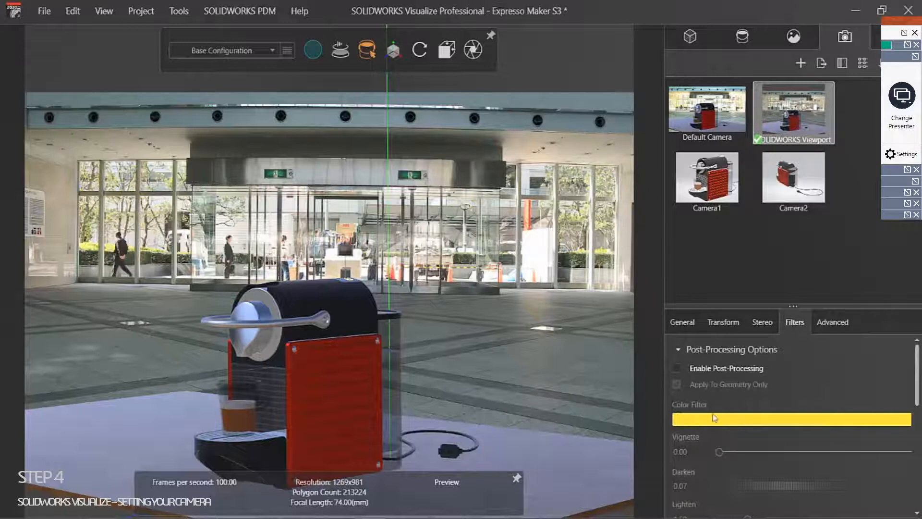
pyautogui.click(676, 368)
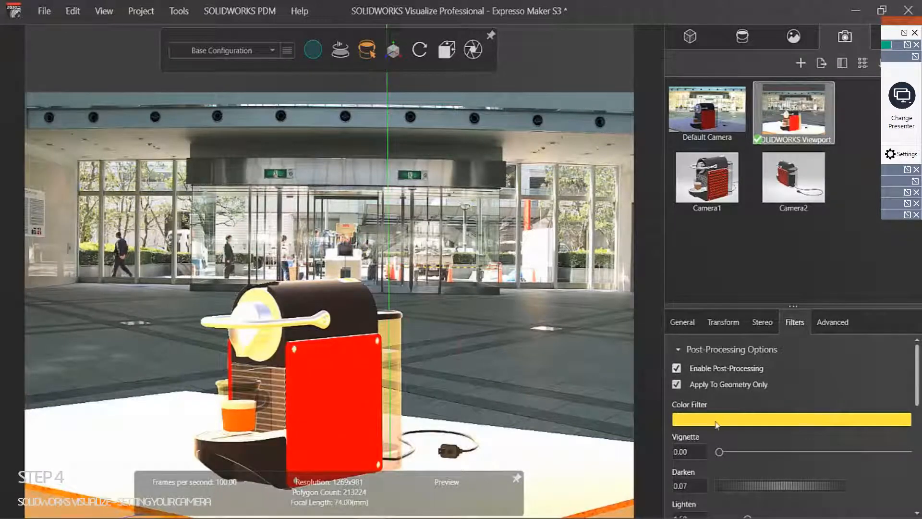
pyautogui.click(717, 420)
pyautogui.moveTo(613, 204)
pyautogui.mouseDown()
pyautogui.moveTo(597, 211)
pyautogui.moveTo(597, 240)
pyautogui.moveTo(597, 159)
pyautogui.moveTo(586, 253)
pyautogui.moveTo(646, 189)
pyautogui.moveTo(606, 217)
pyautogui.moveTo(608, 192)
pyautogui.moveTo(603, 202)
pyautogui.moveTo(631, 164)
pyautogui.moveTo(643, 185)
pyautogui.moveTo(621, 200)
pyautogui.mouseUp()
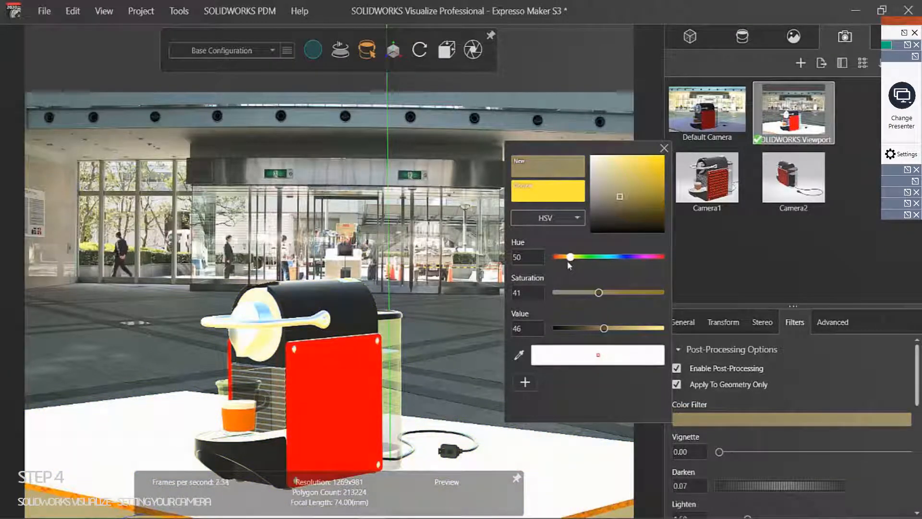
# Step: Change the camera Color Filter to a near-black very dark red
pyautogui.moveTo(567, 261); pyautogui.dragTo(553, 268)
pyautogui.moveTo(623, 203)
pyautogui.mouseDown()
pyautogui.moveTo(572, 235)
pyautogui.moveTo(564, 259)
pyautogui.mouseUp()
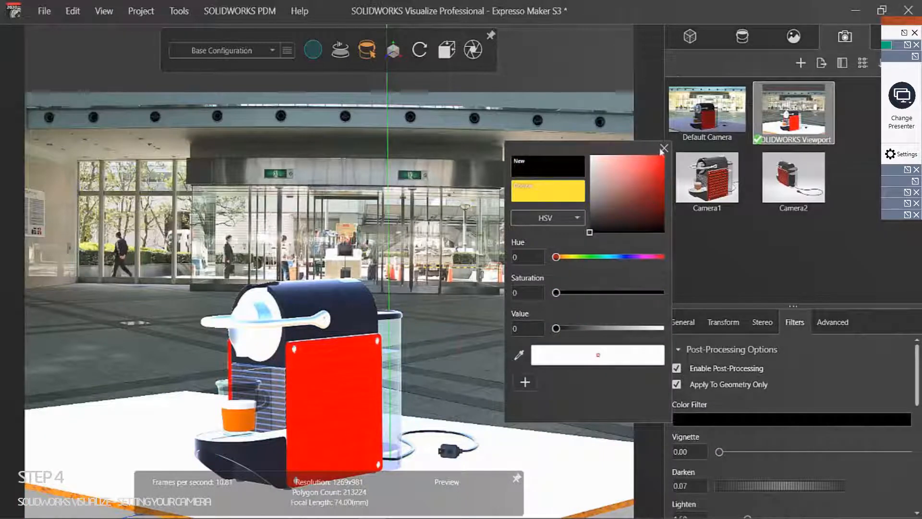
pyautogui.click(601, 223)
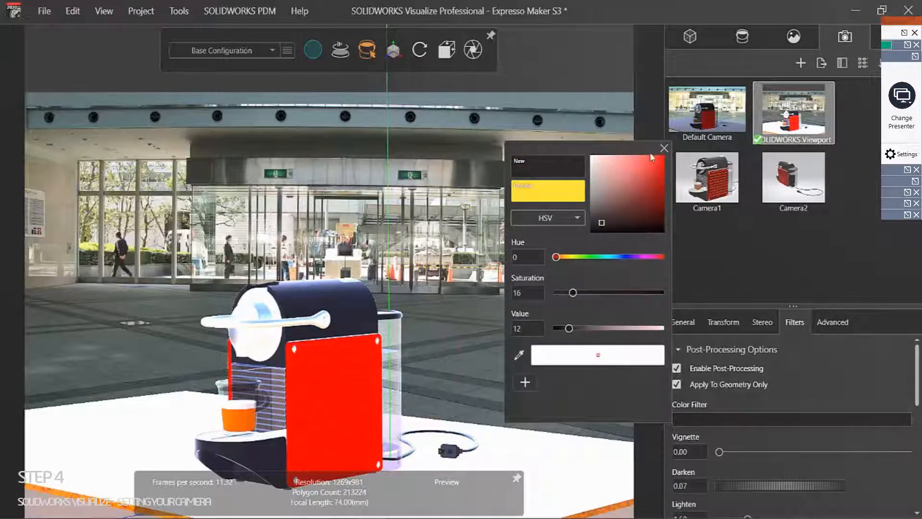
pyautogui.click(664, 149)
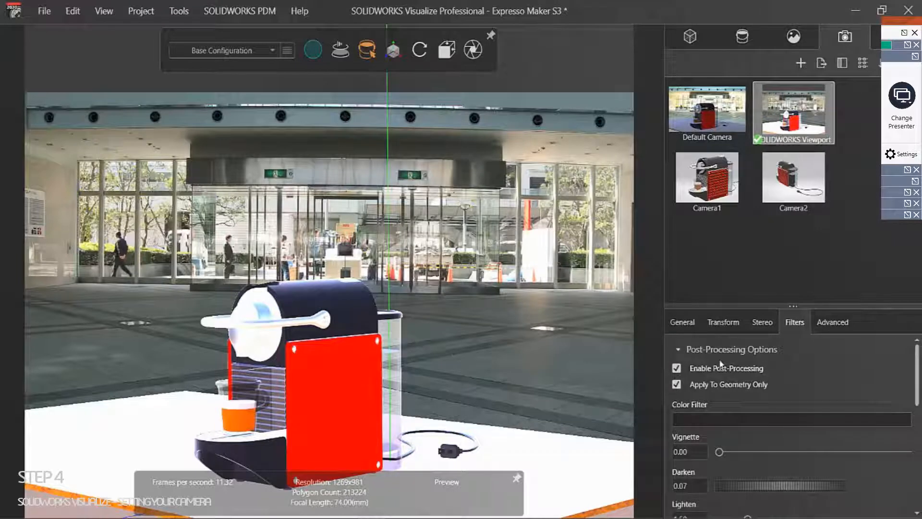
# Step: Set the Lighten filter to 0.00 and raise Darken to 1.53
pyautogui.scroll(-1, 740, 433)
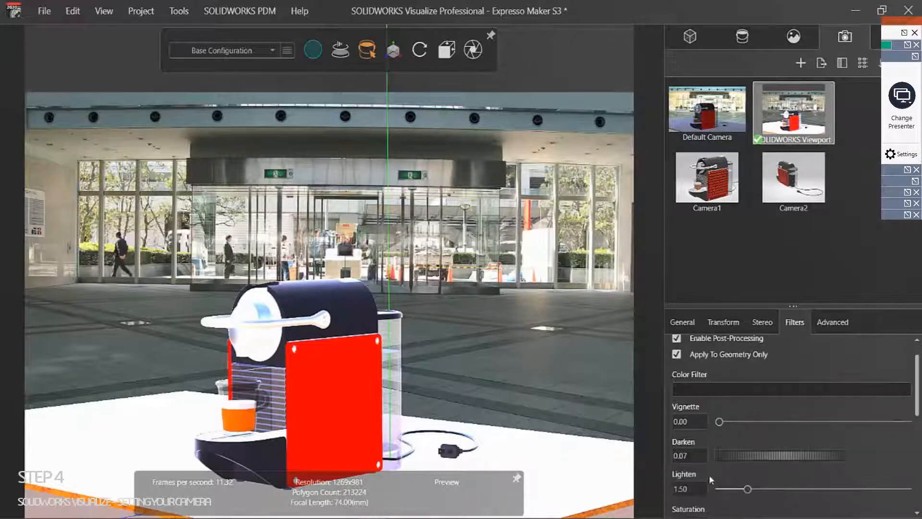
pyautogui.moveTo(698, 485); pyautogui.dragTo(602, 491)
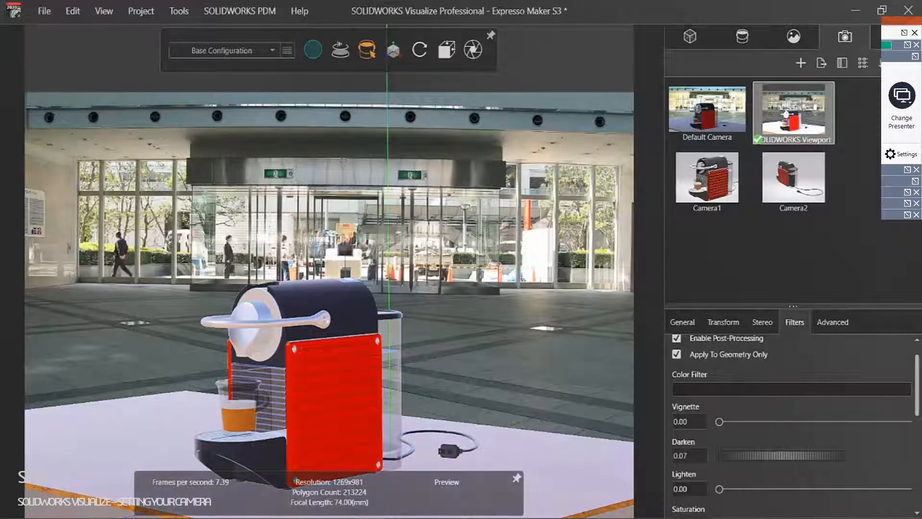
pyautogui.moveTo(750, 454); pyautogui.dragTo(837, 450)
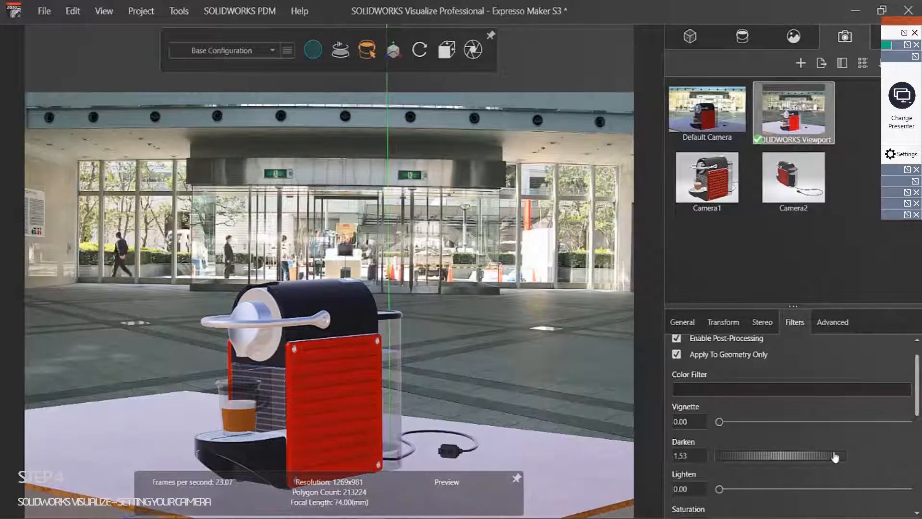
# Step: Tint the Color Filter pale muted olive: hue 69, saturation 27, value 47
pyautogui.click(734, 389)
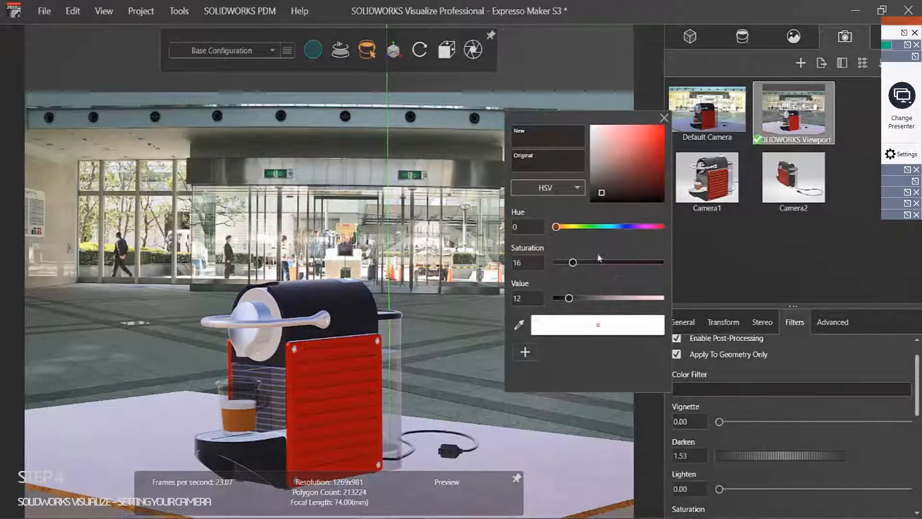
pyautogui.moveTo(602, 193)
pyautogui.mouseDown()
pyautogui.moveTo(601, 160)
pyautogui.moveTo(612, 143)
pyautogui.moveTo(600, 140)
pyautogui.moveTo(614, 150)
pyautogui.mouseUp()
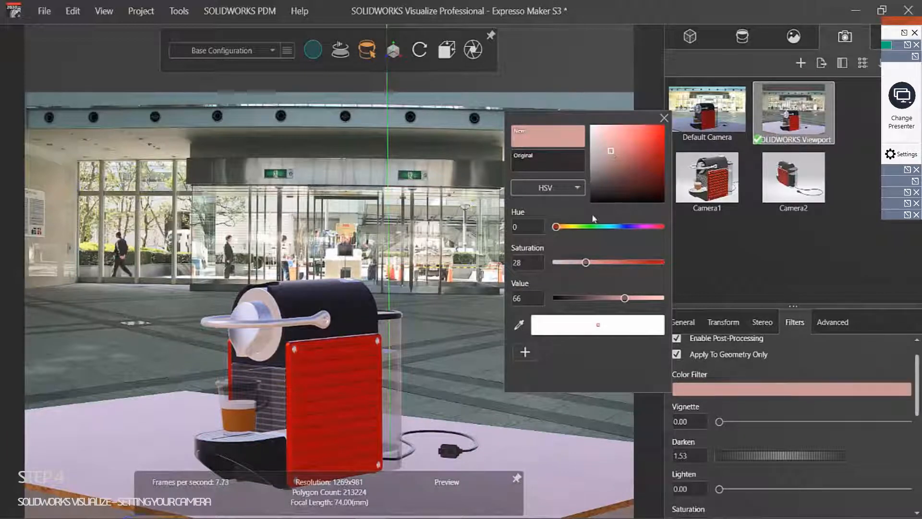
pyautogui.click(563, 227)
pyautogui.moveTo(563, 228); pyautogui.dragTo(578, 233)
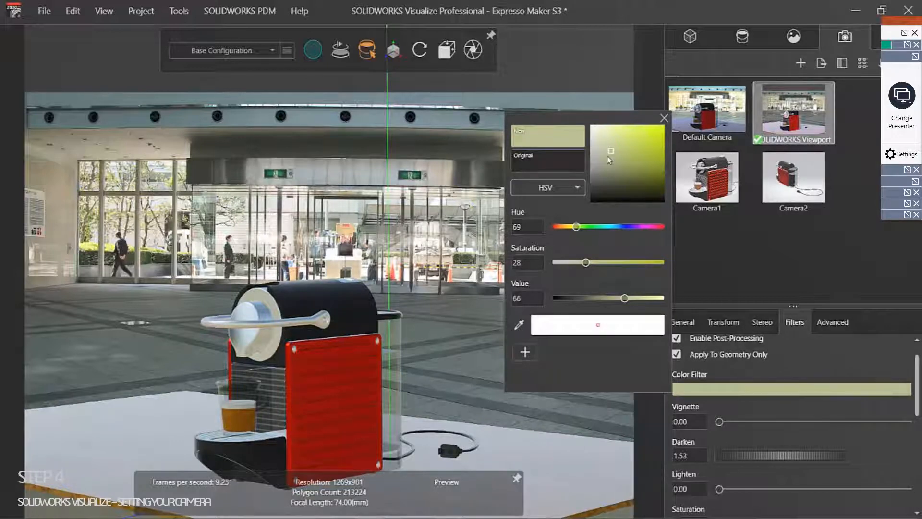
pyautogui.moveTo(608, 158)
pyautogui.mouseDown()
pyautogui.moveTo(639, 153)
pyautogui.moveTo(602, 164)
pyautogui.moveTo(618, 173)
pyautogui.moveTo(611, 168)
pyautogui.mouseUp()
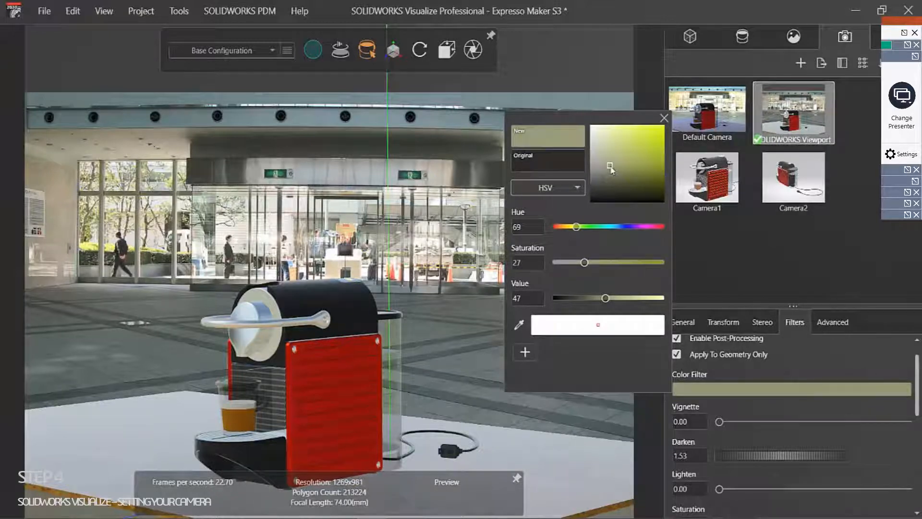
pyautogui.click(664, 118)
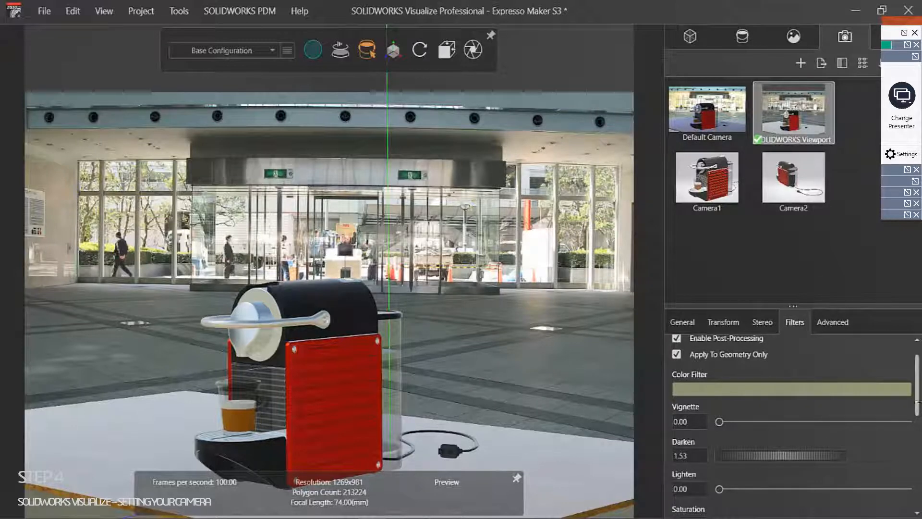
# Step: Lower Brightness and Exposure to 1.93, with saturation 1.25 and gamma 1.75, then show General settings
pyautogui.scroll(-2, 827, 430)
pyautogui.scroll(-3, 792, 426)
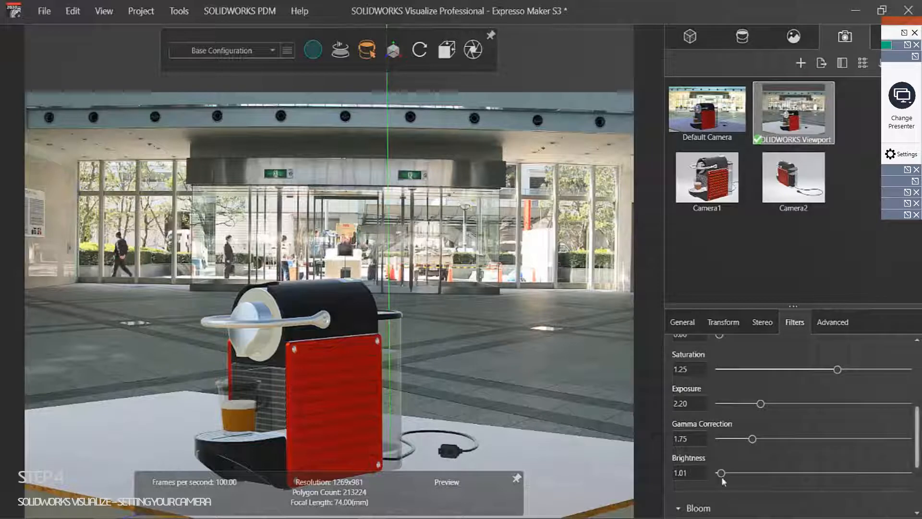
pyautogui.moveTo(699, 478)
pyautogui.mouseDown()
pyautogui.moveTo(682, 484)
pyautogui.moveTo(713, 483)
pyautogui.moveTo(703, 488)
pyautogui.mouseUp()
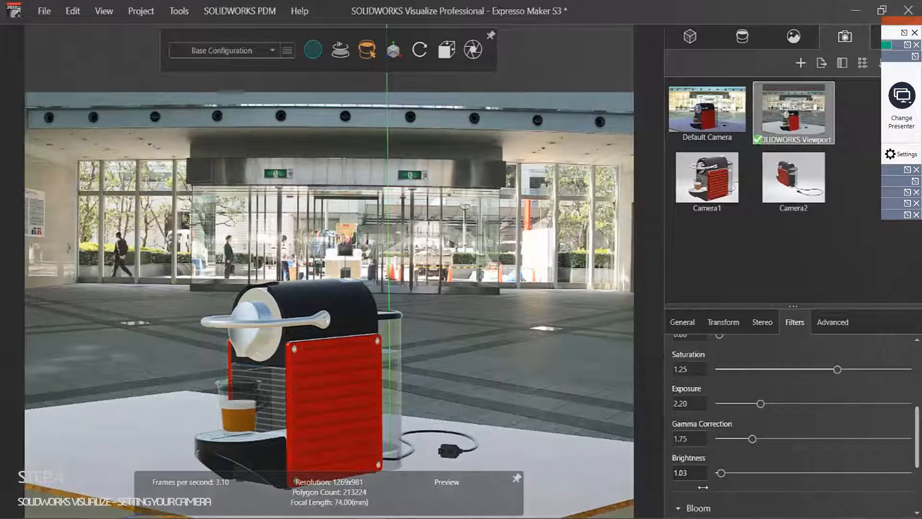
pyautogui.scroll(-3, 912, 451)
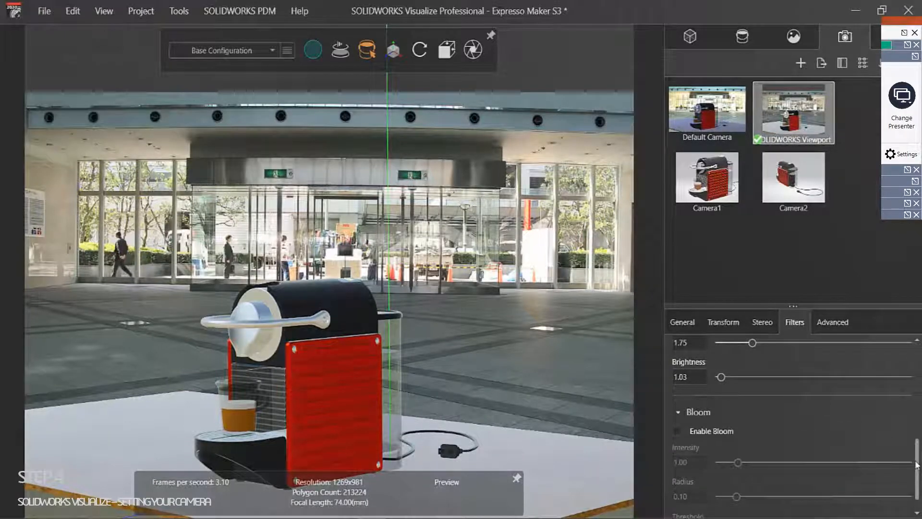
pyautogui.moveTo(915, 462)
pyautogui.mouseDown()
pyautogui.moveTo(915, 449)
pyautogui.moveTo(914, 477)
pyautogui.mouseUp()
pyautogui.scroll(5, 910, 463)
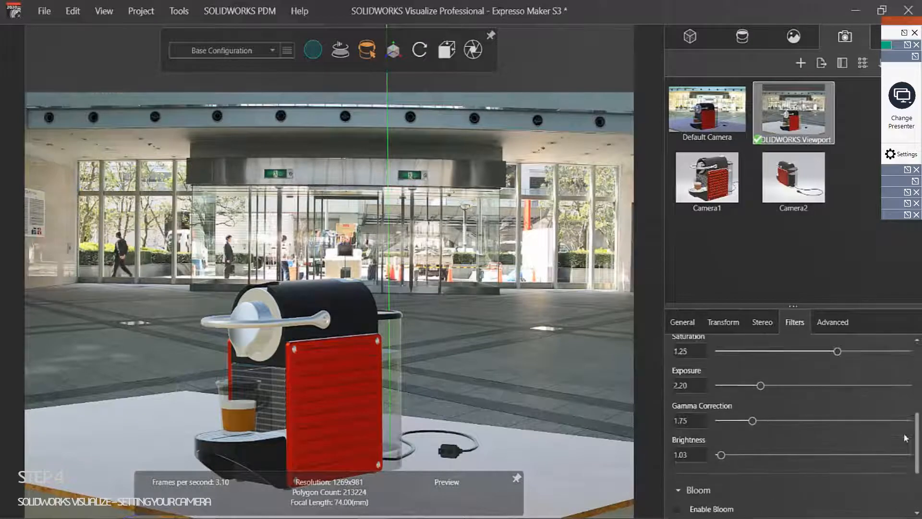
pyautogui.moveTo(901, 420); pyautogui.dragTo(901, 418)
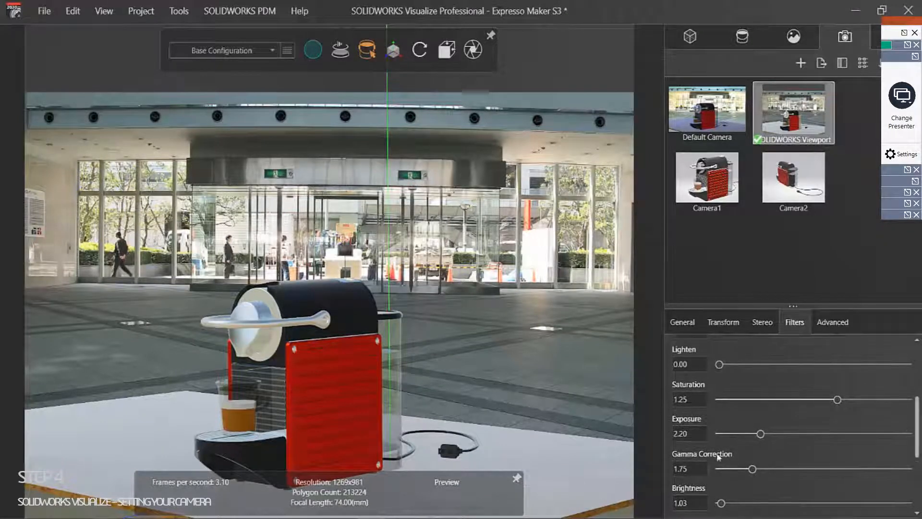
pyautogui.moveTo(688, 430); pyautogui.dragTo(673, 462)
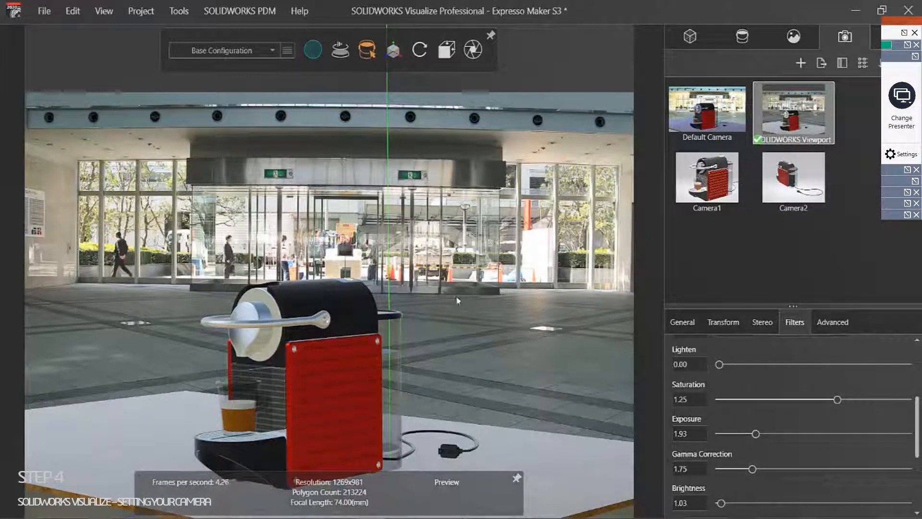
pyautogui.click(682, 323)
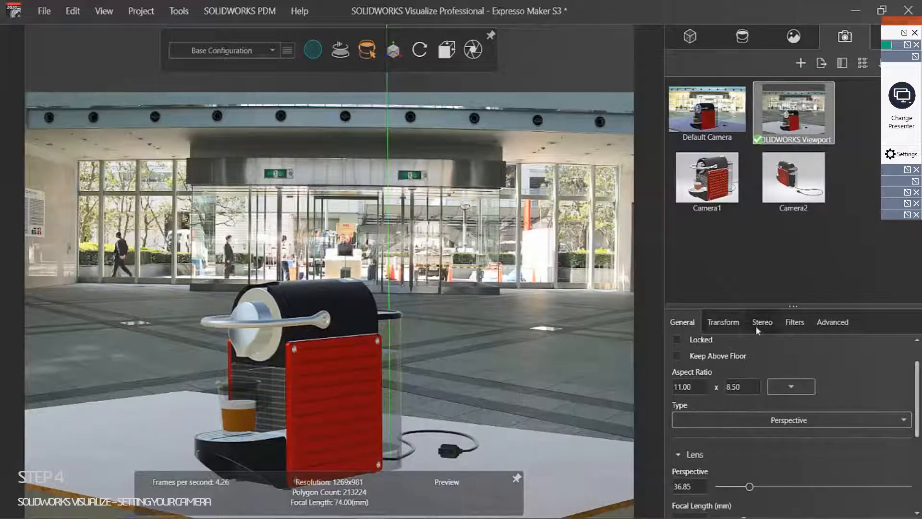
# Step: Set camera Transform to Longitude -49.42, Latitude 5.78 and Twist 0.79
pyautogui.click(723, 322)
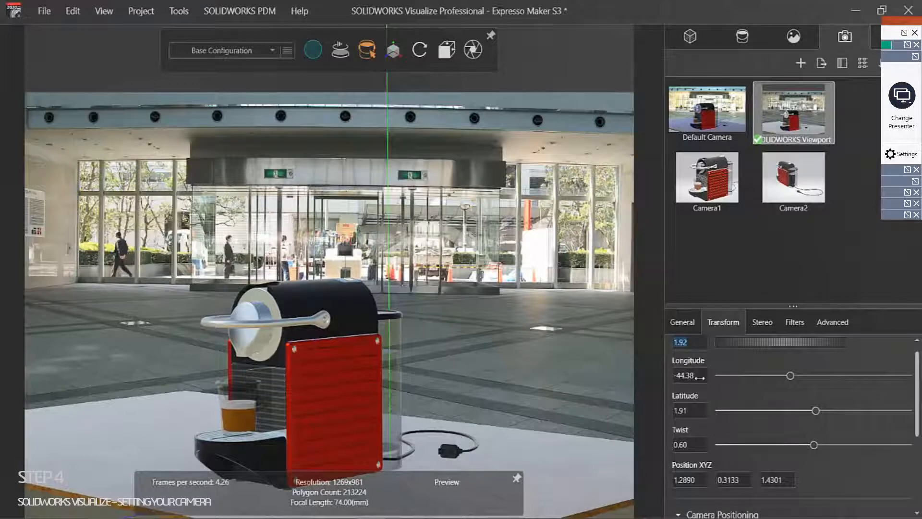
pyautogui.moveTo(699, 378)
pyautogui.mouseDown()
pyautogui.moveTo(664, 376)
pyautogui.moveTo(700, 383)
pyautogui.mouseUp()
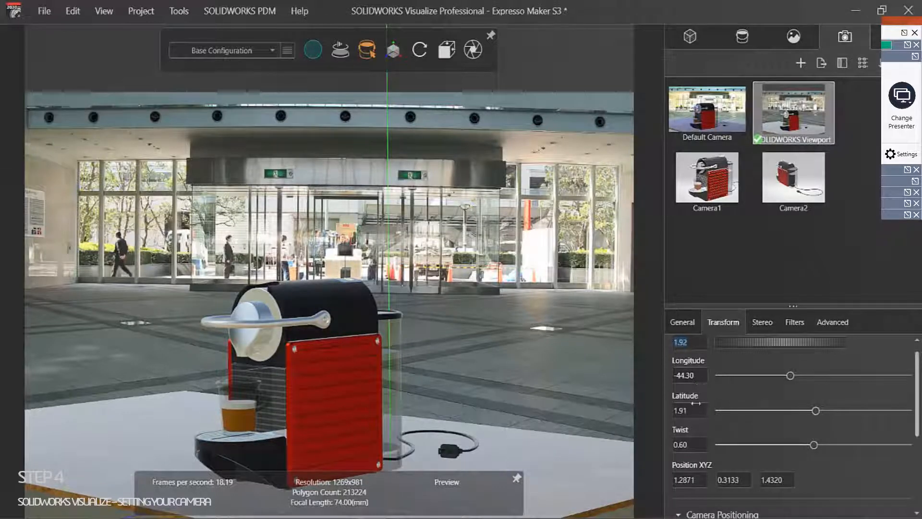
pyautogui.moveTo(692, 411); pyautogui.dragTo(853, 456)
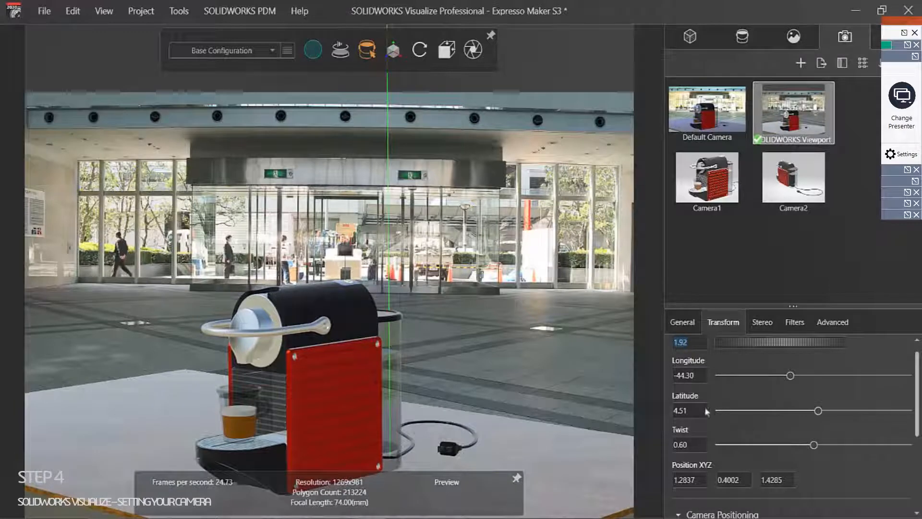
pyautogui.moveTo(687, 373); pyautogui.dragTo(640, 378)
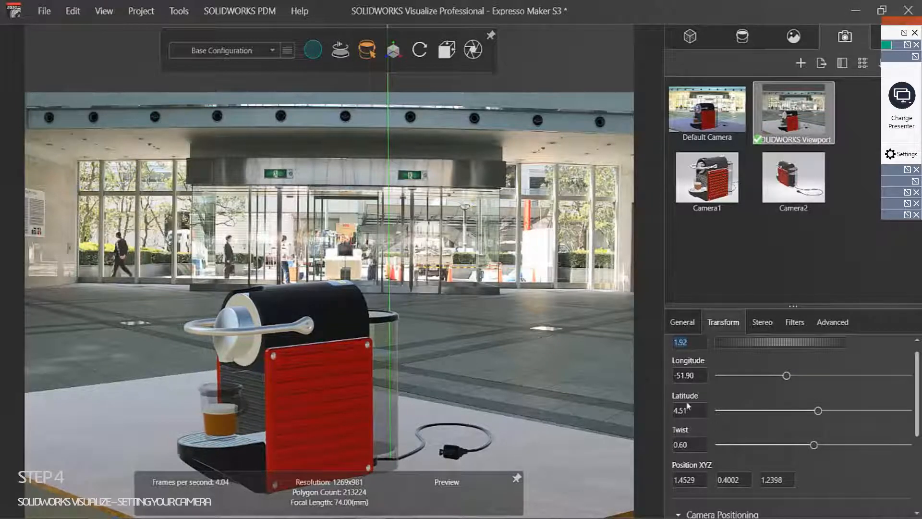
pyautogui.moveTo(682, 411); pyautogui.dragTo(778, 409)
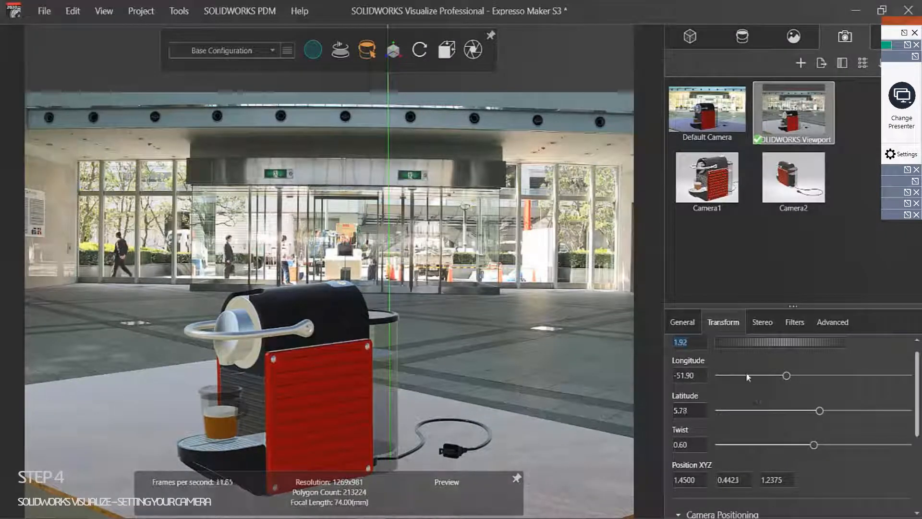
pyautogui.moveTo(689, 374); pyautogui.dragTo(704, 377)
pyautogui.moveTo(697, 447); pyautogui.dragTo(779, 452)
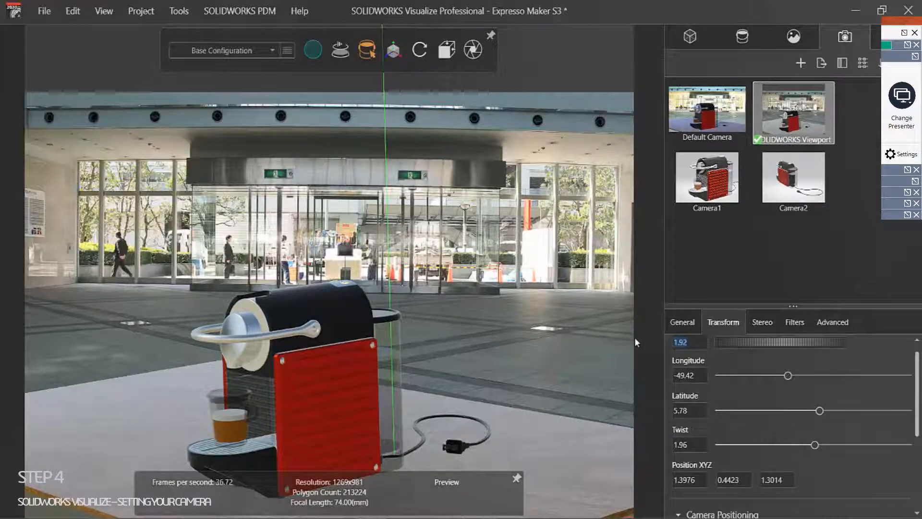
pyautogui.moveTo(690, 444); pyautogui.dragTo(622, 459)
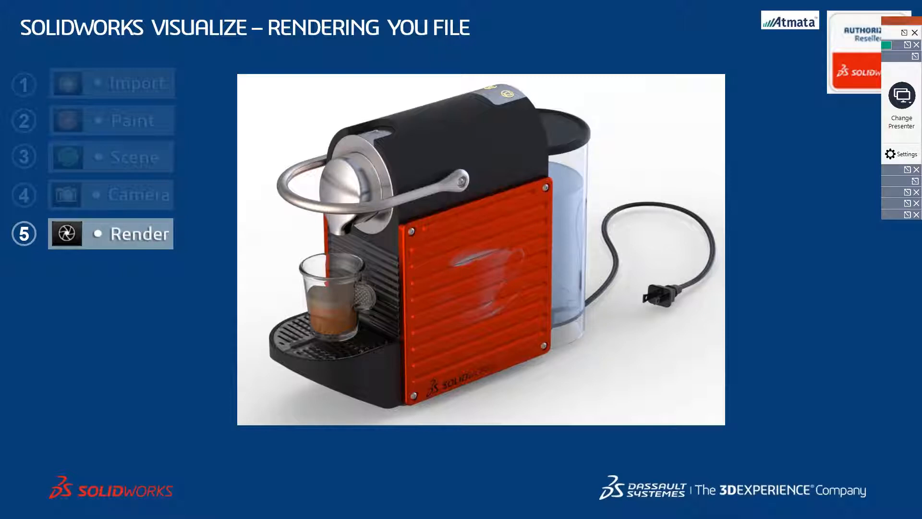
# Step: Advance the slide to show the Render Output Passes screenshot
pyautogui.press('Right')
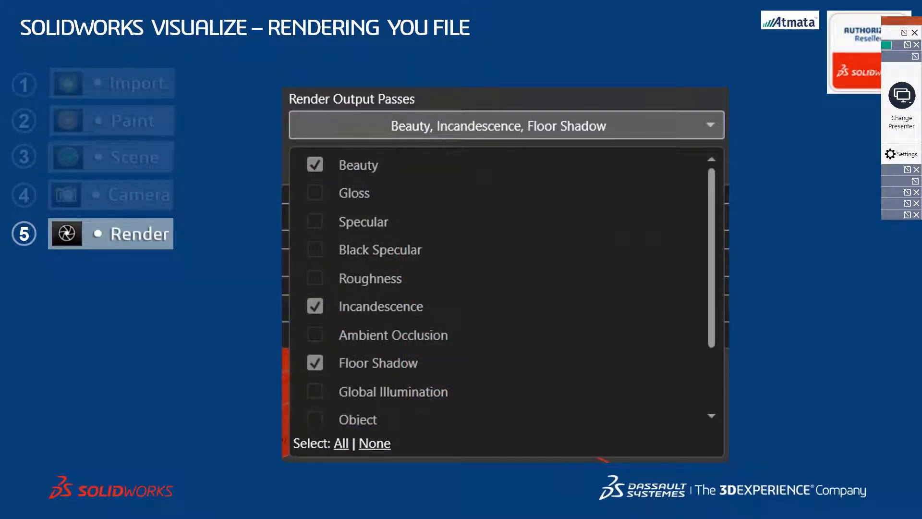
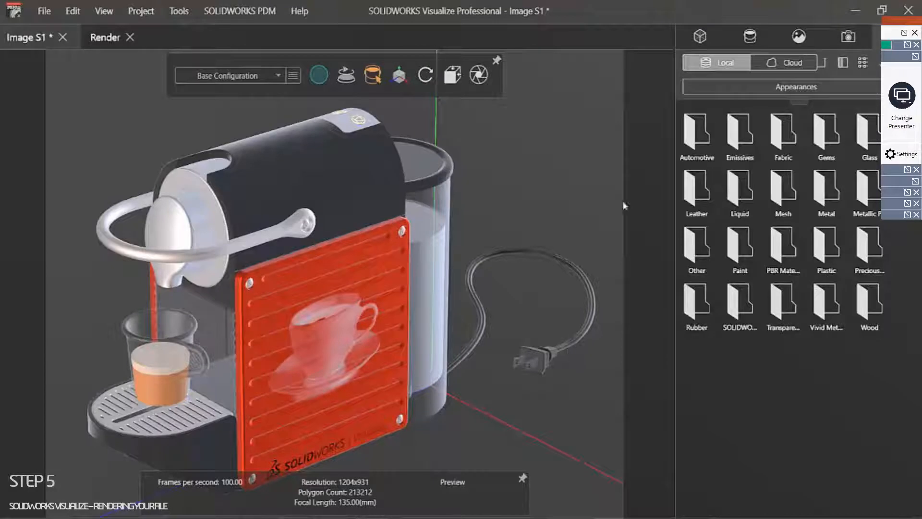
# Step: Review the Snapshot, Render and Animation output tabs, ending on Snapshot with Image S1 2.jpg as JPEG
pyautogui.click(478, 76)
pyautogui.click(330, 225)
pyautogui.click(330, 178)
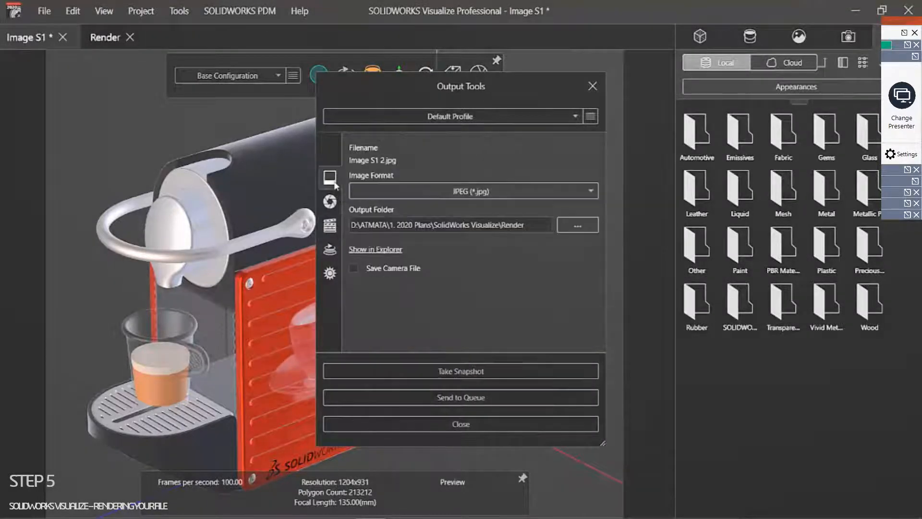
pyautogui.click(330, 203)
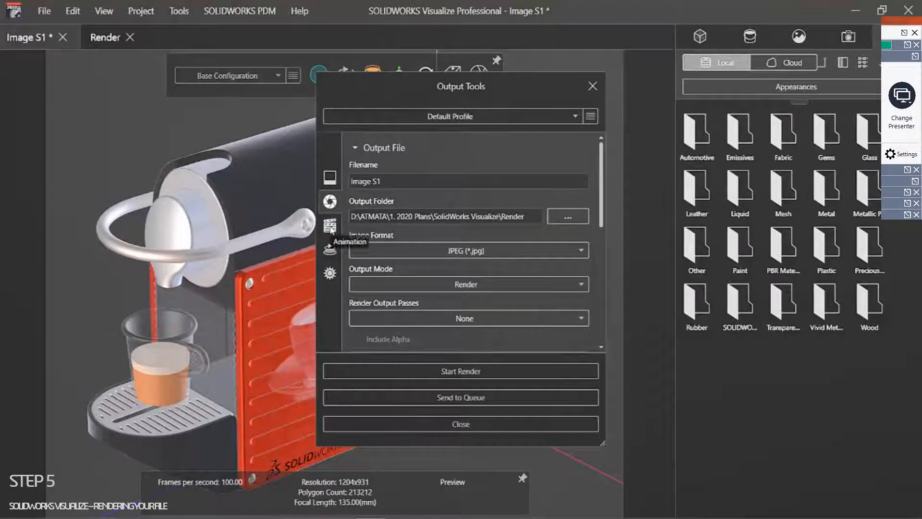
pyautogui.click(330, 226)
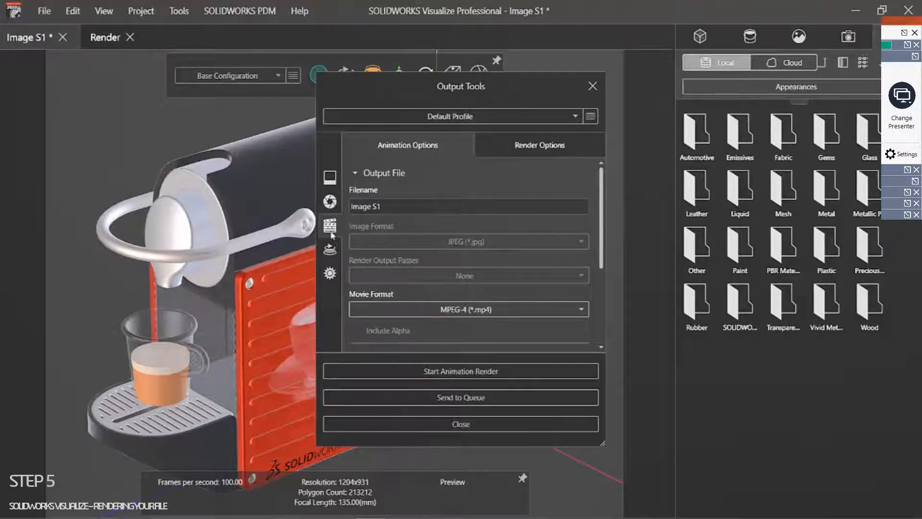
pyautogui.click(331, 180)
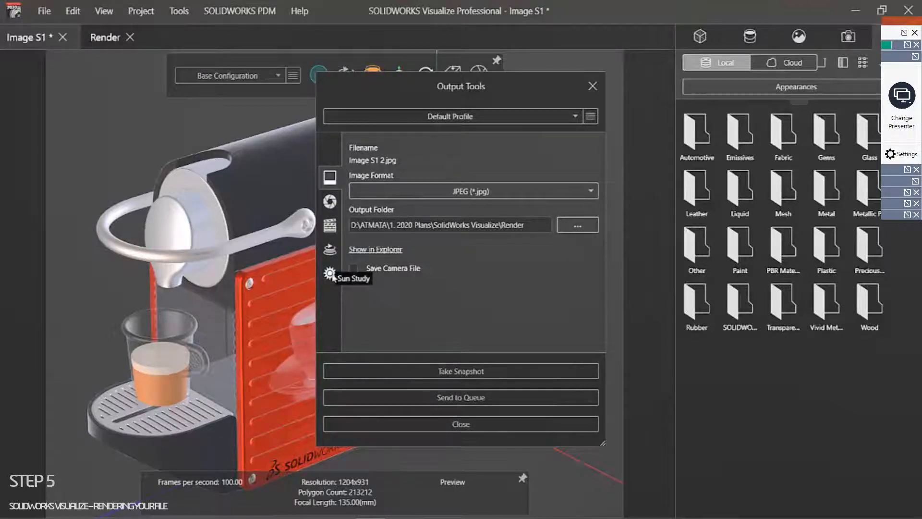
# Step: Rename the render output file to Render Image, keeping JPEG format and Render mode
pyautogui.click(330, 202)
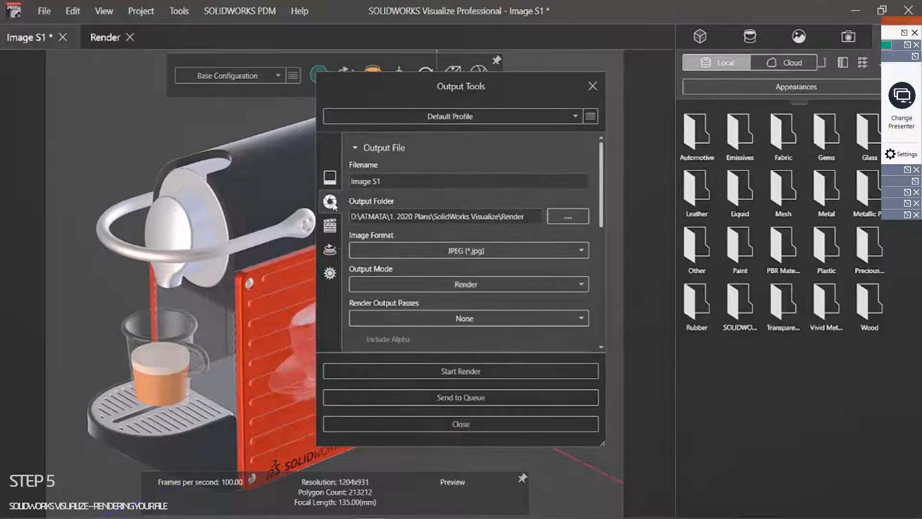
pyautogui.click(389, 182)
pyautogui.moveTo(388, 181); pyautogui.dragTo(335, 187)
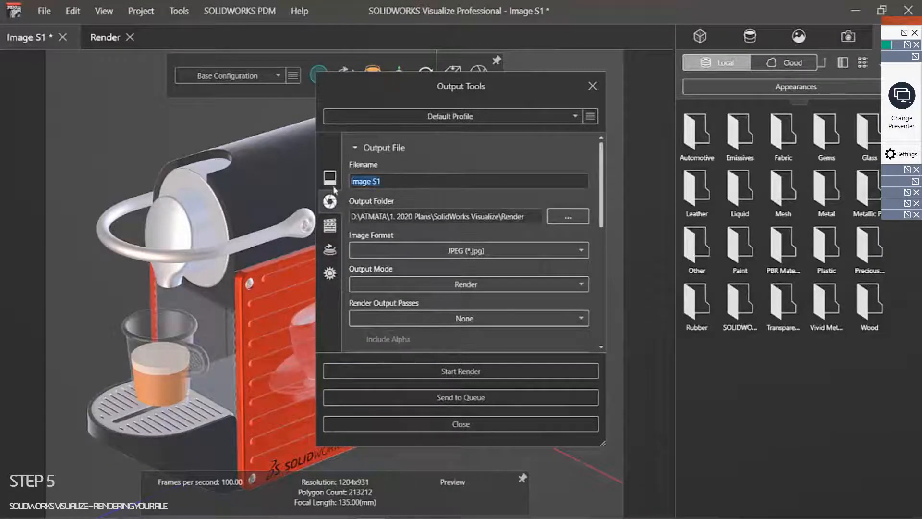
pyautogui.write('Render Image')
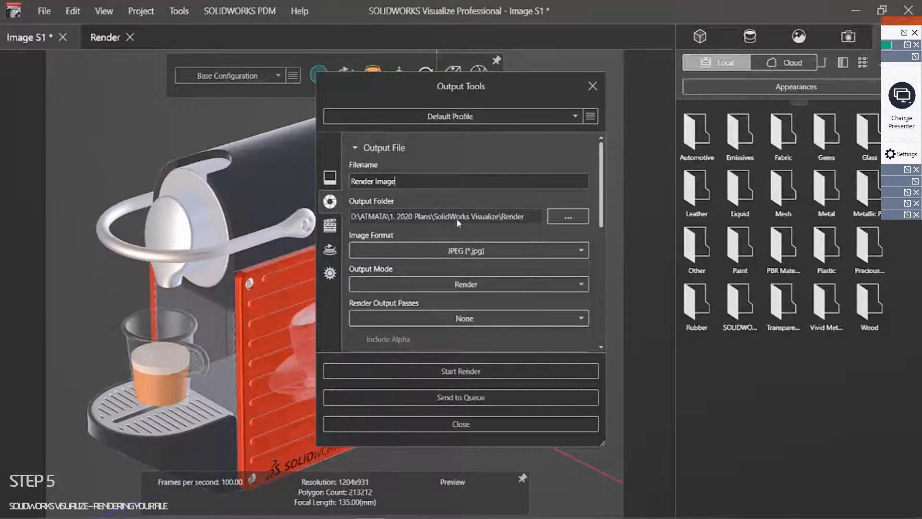
pyautogui.click(484, 251)
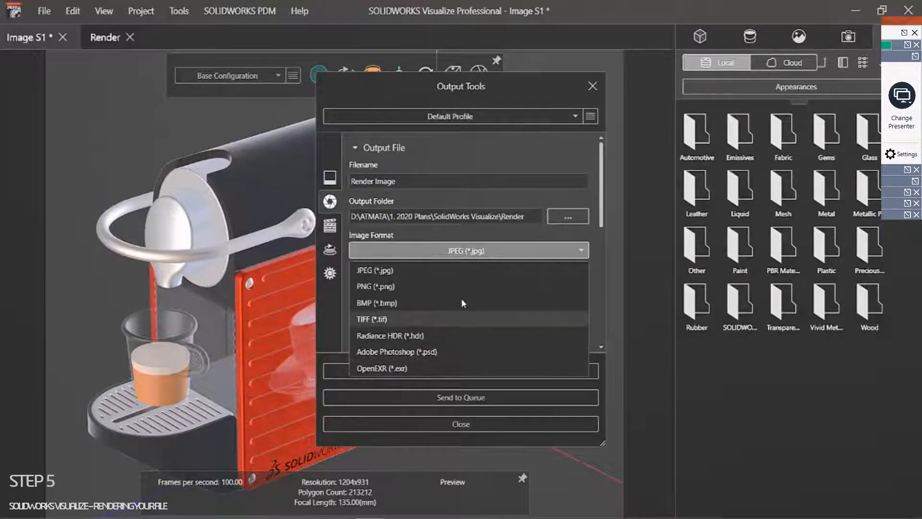
pyautogui.click(393, 270)
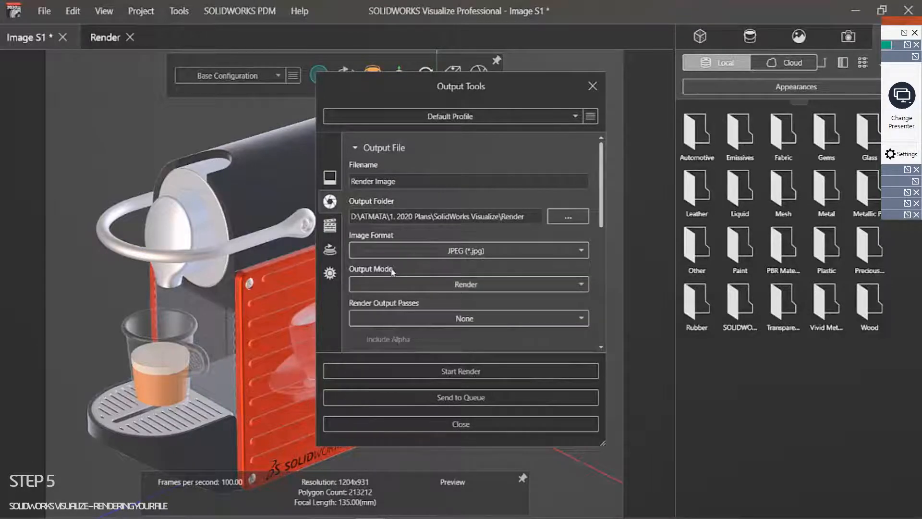
pyautogui.click(466, 285)
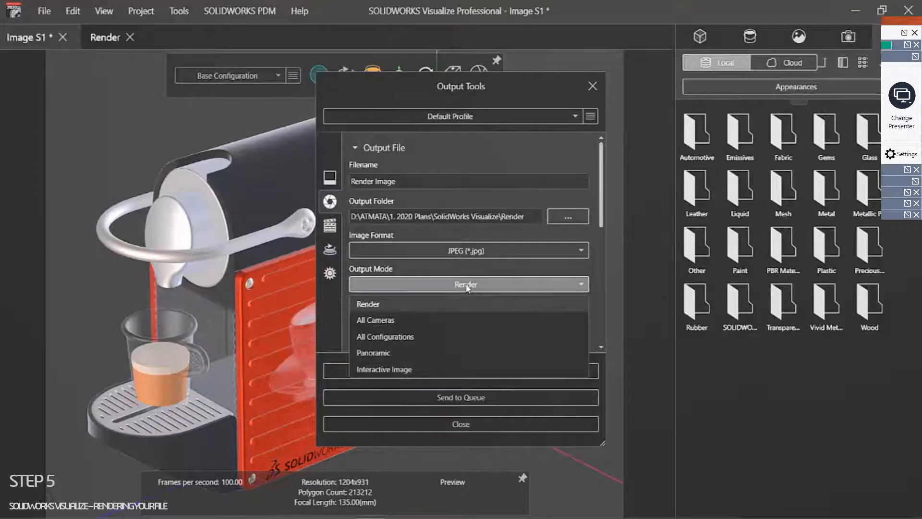
pyautogui.click(466, 287)
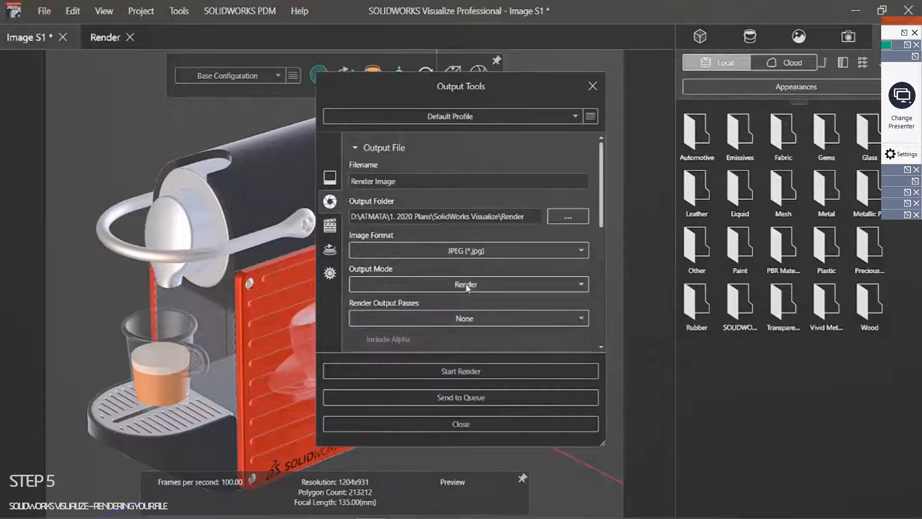
# Step: Add the Beauty, Incandescence and Floor Shadow render output passes
pyautogui.click(452, 323)
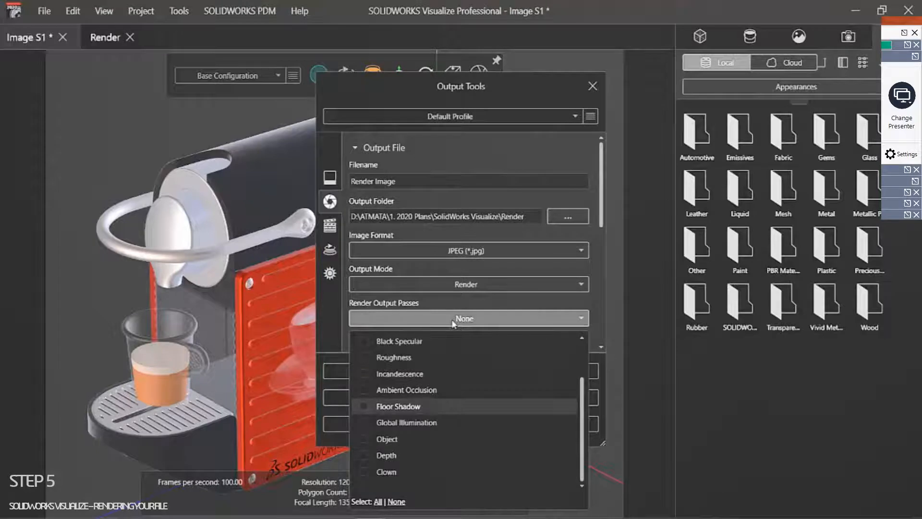
pyautogui.click(453, 323)
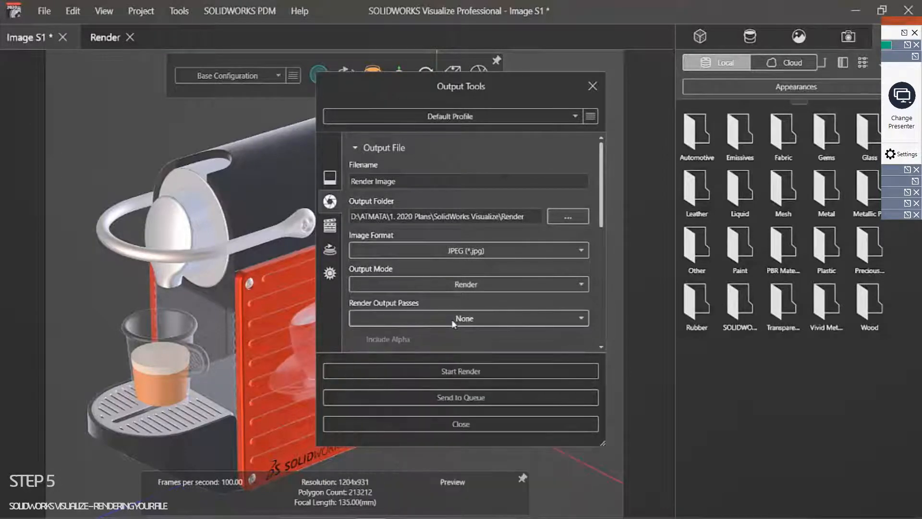
pyautogui.click(452, 322)
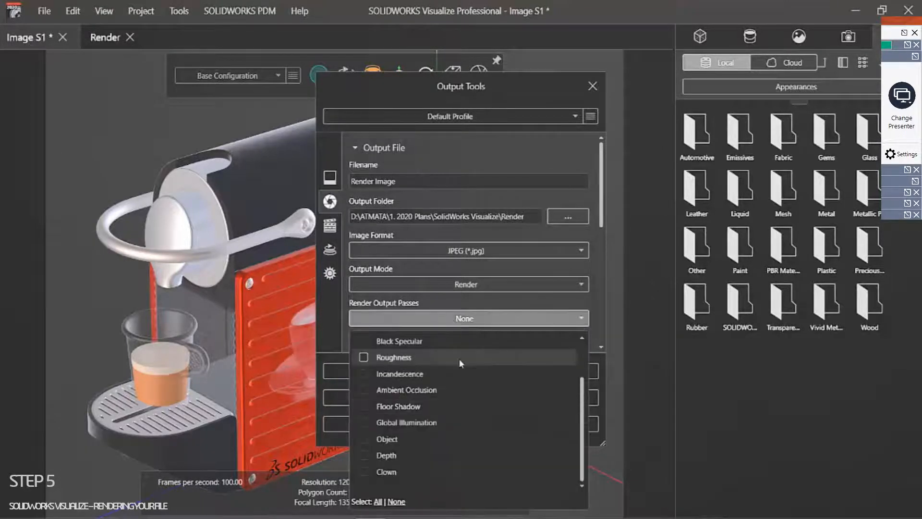
pyautogui.moveTo(584, 398); pyautogui.dragTo(584, 363)
pyautogui.click(363, 341)
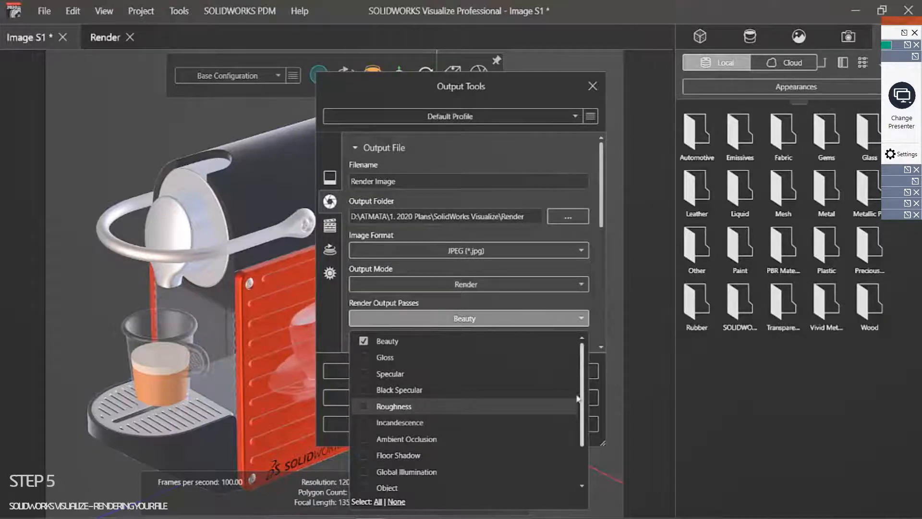
pyautogui.click(364, 423)
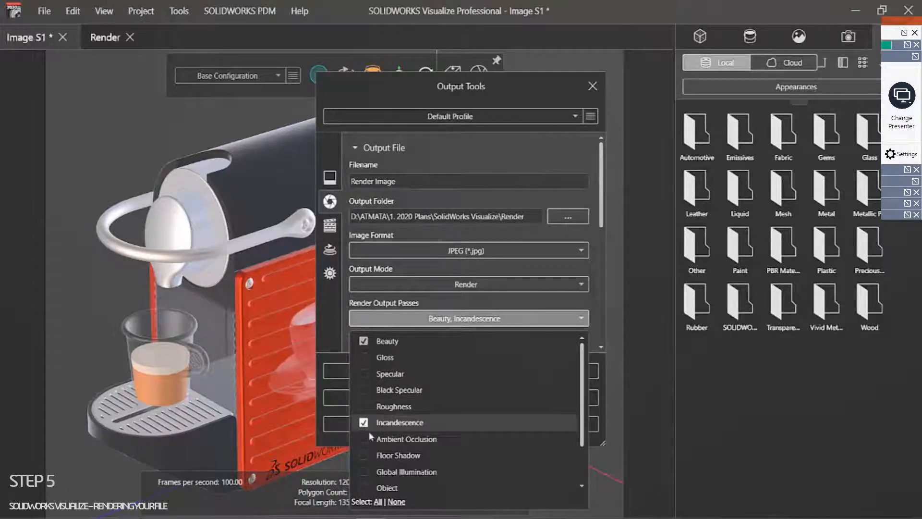
pyautogui.click(364, 455)
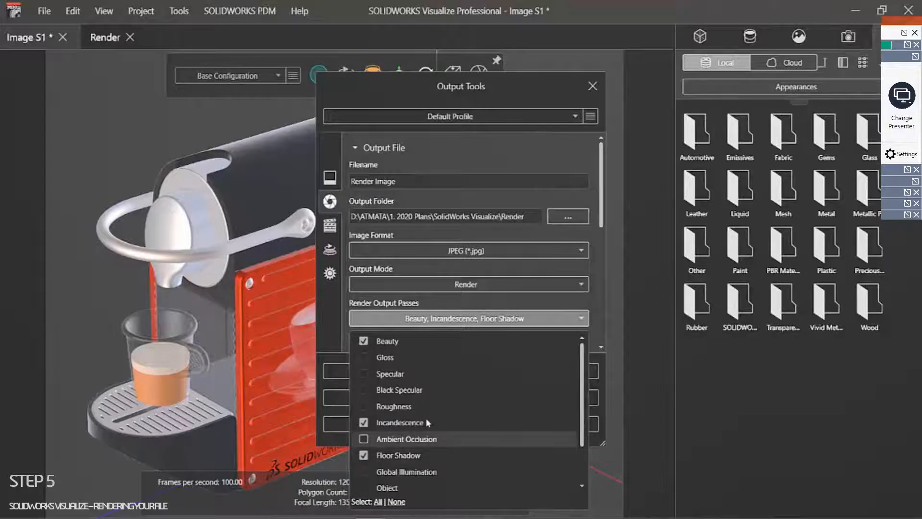
pyautogui.click(499, 319)
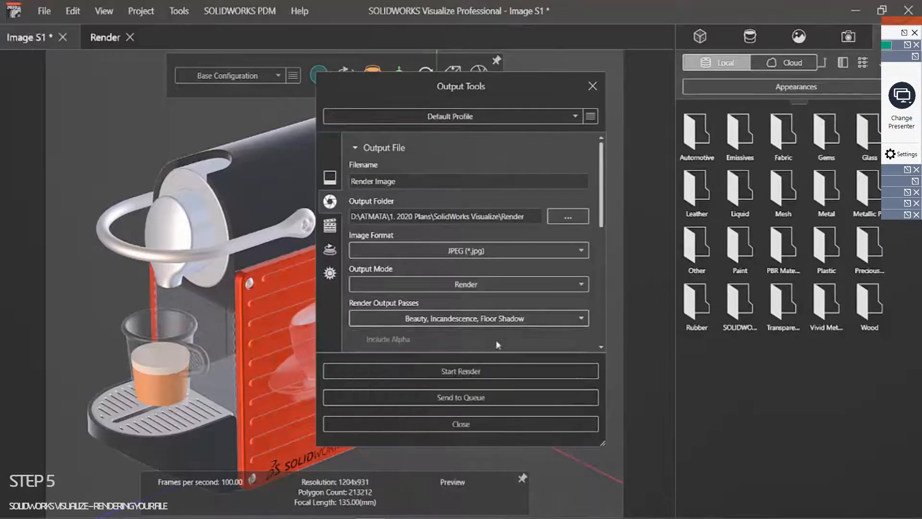
# Step: Render the espresso maker, then open Render Image.jpg from the Render output folder
pyautogui.click(462, 372)
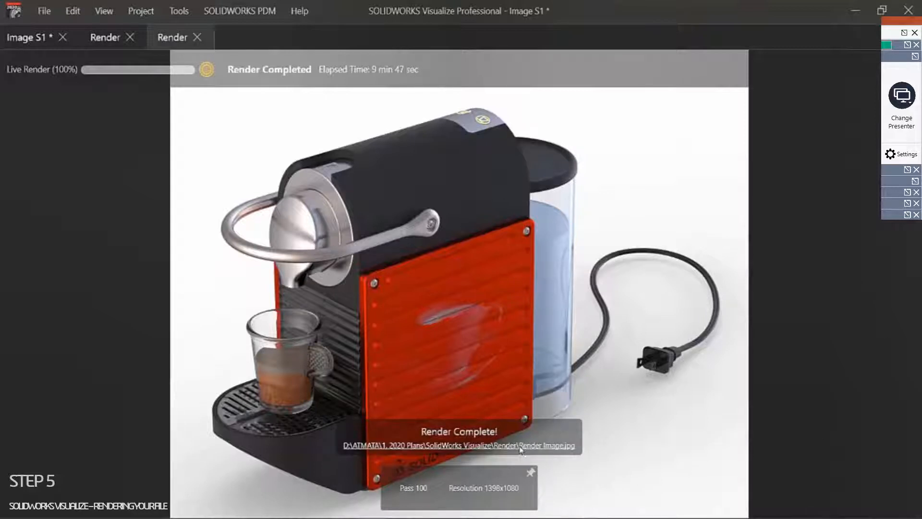
pyautogui.click(480, 450)
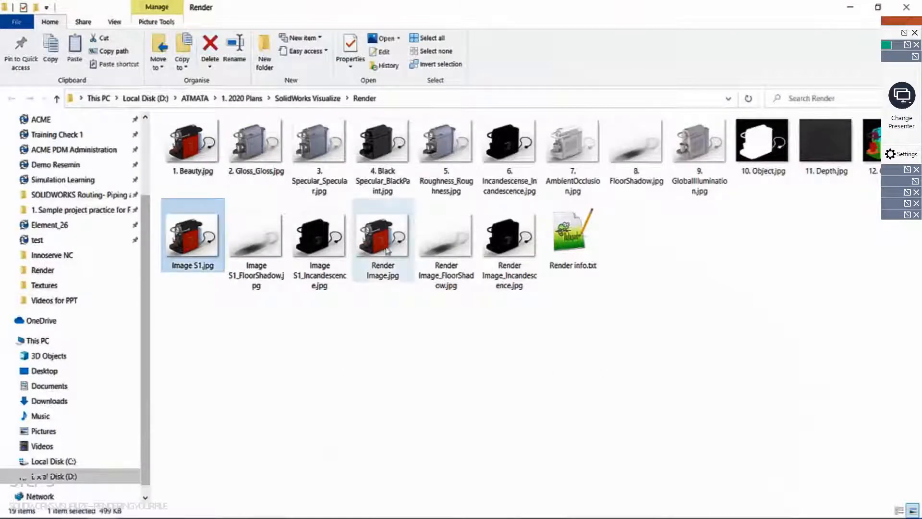
pyautogui.click(379, 242)
pyautogui.doubleClick(379, 242)
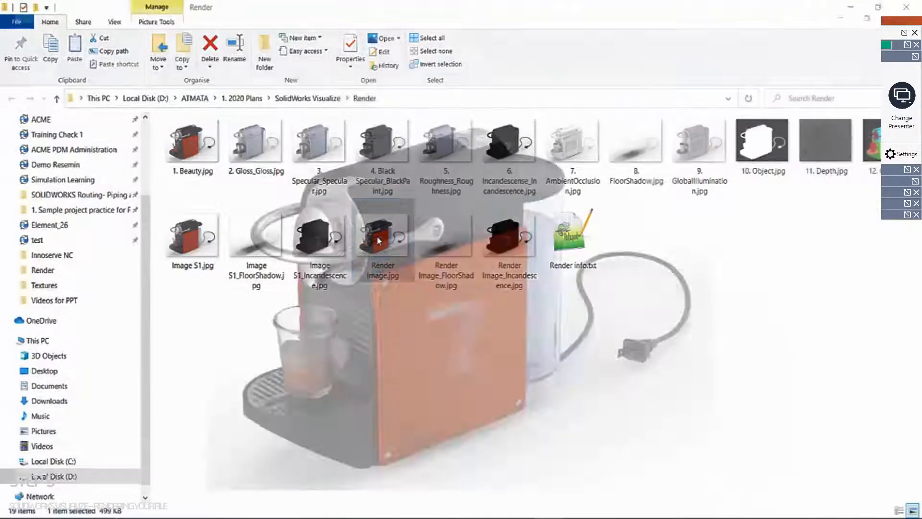
# Step: Zoom into Render Image.jpg and pan around to check the red plate and machine top
pyautogui.press('Left')
pyautogui.press('Right')
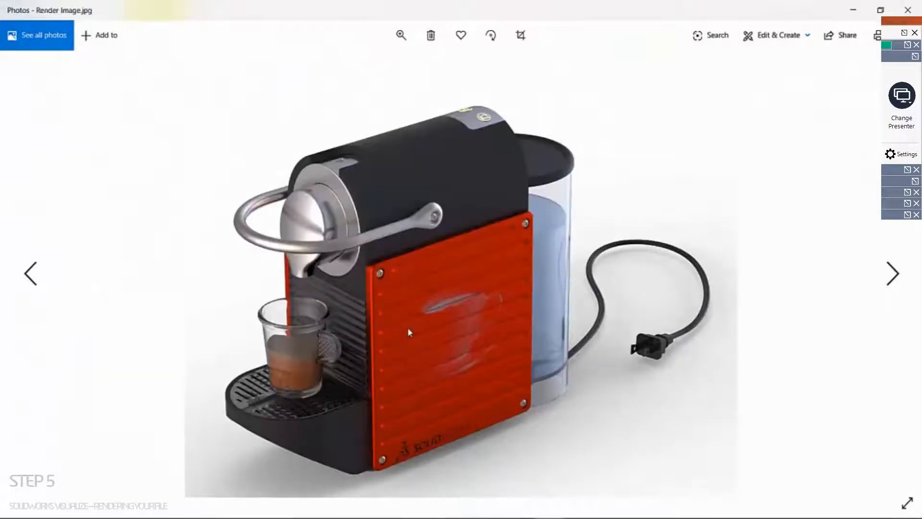
pyautogui.scroll(2, 406, 335)
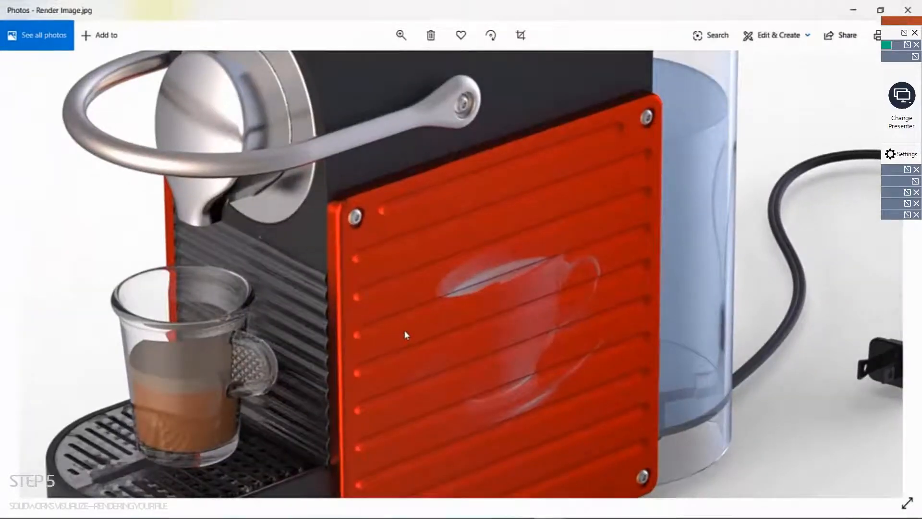
pyautogui.moveTo(416, 319); pyautogui.dragTo(395, 477)
pyautogui.moveTo(401, 394); pyautogui.dragTo(409, 330)
pyautogui.scroll(-3, 409, 330)
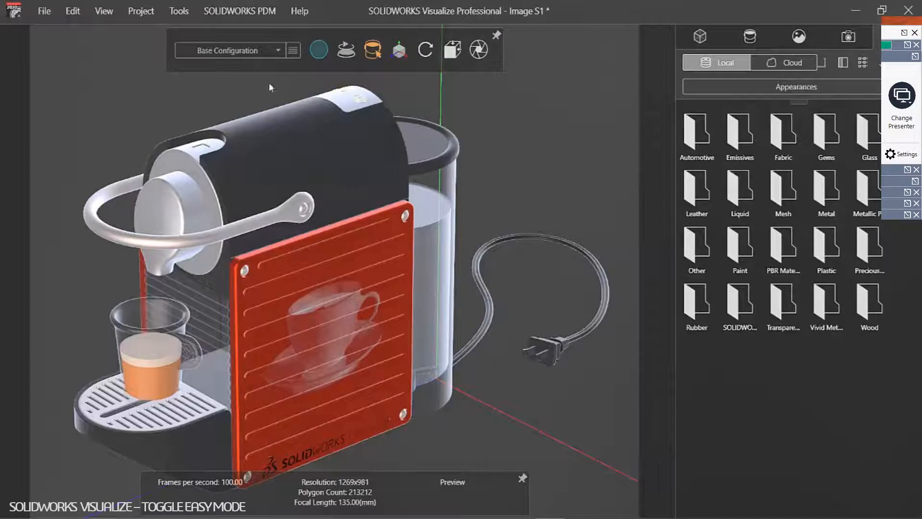
# Step: Turn on Toggle Easy Mode from the View menu
pyautogui.click(110, 13)
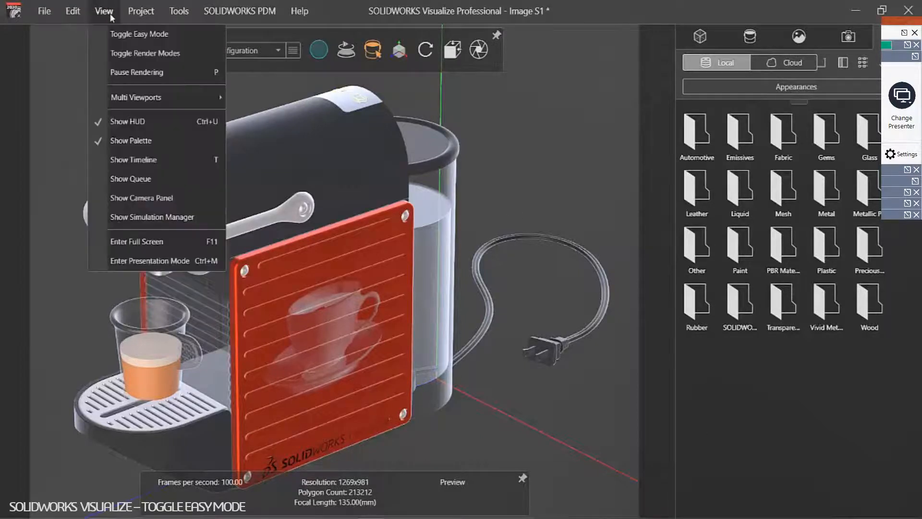
pyautogui.click(127, 35)
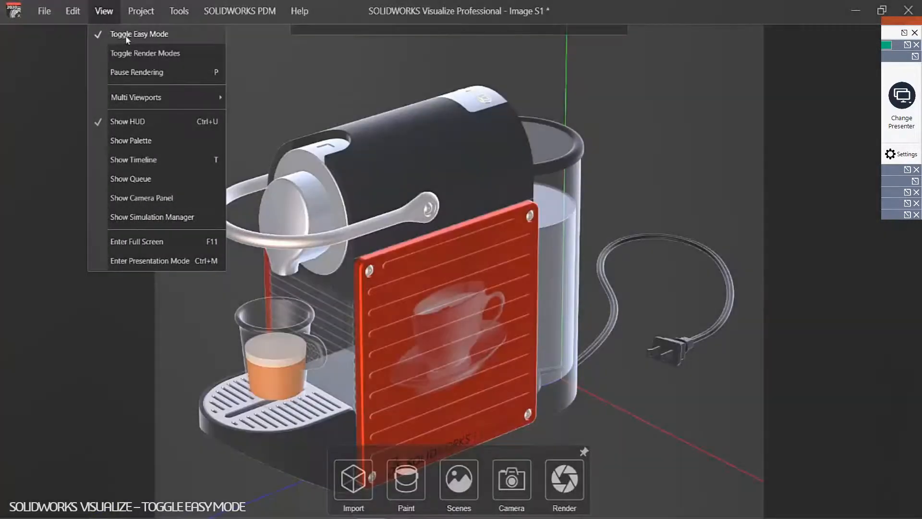
pyautogui.click(129, 317)
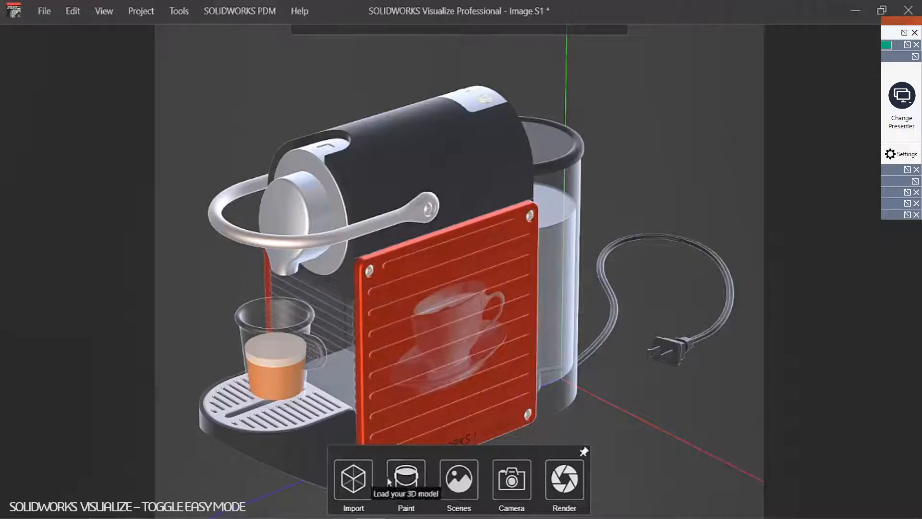
# Step: Apply Basic Red Light Plastic from the Plastic library to both side plates
pyautogui.click(412, 482)
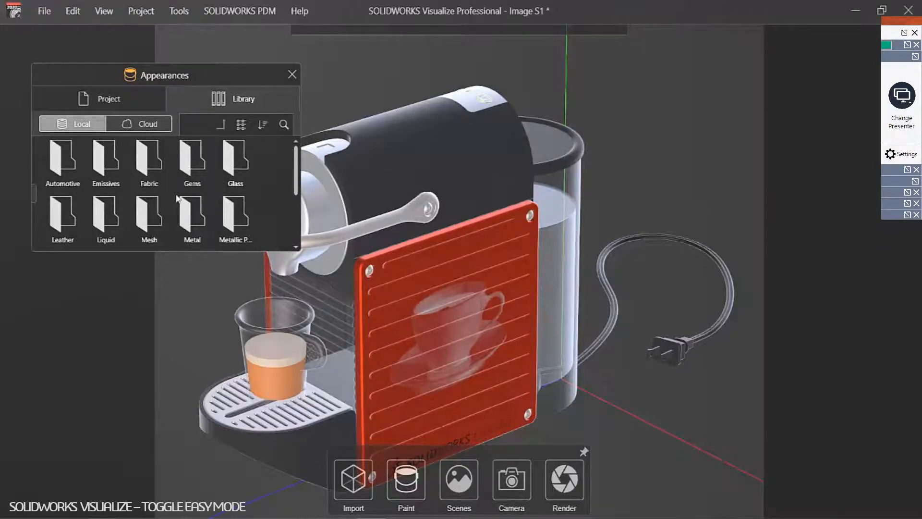
pyautogui.scroll(-1, 180, 198)
pyautogui.scroll(-1, 187, 210)
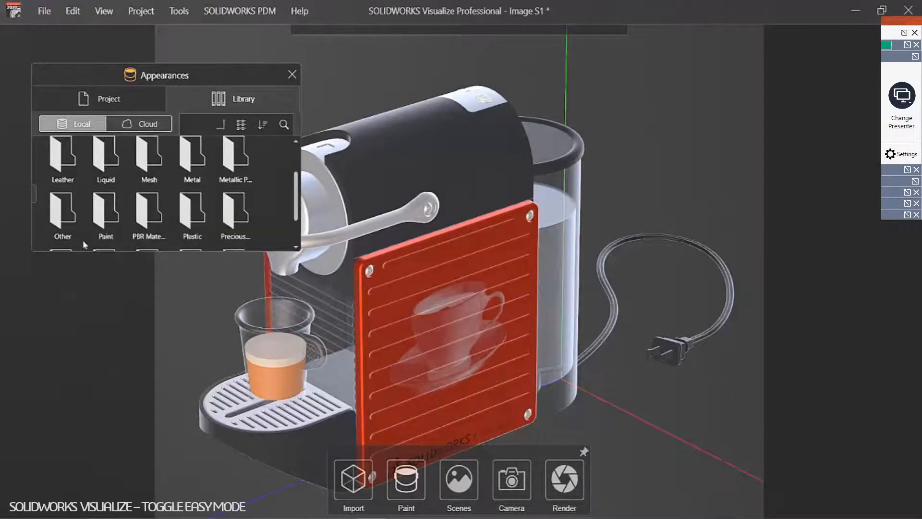
pyautogui.click(194, 217)
pyautogui.doubleClick(194, 217)
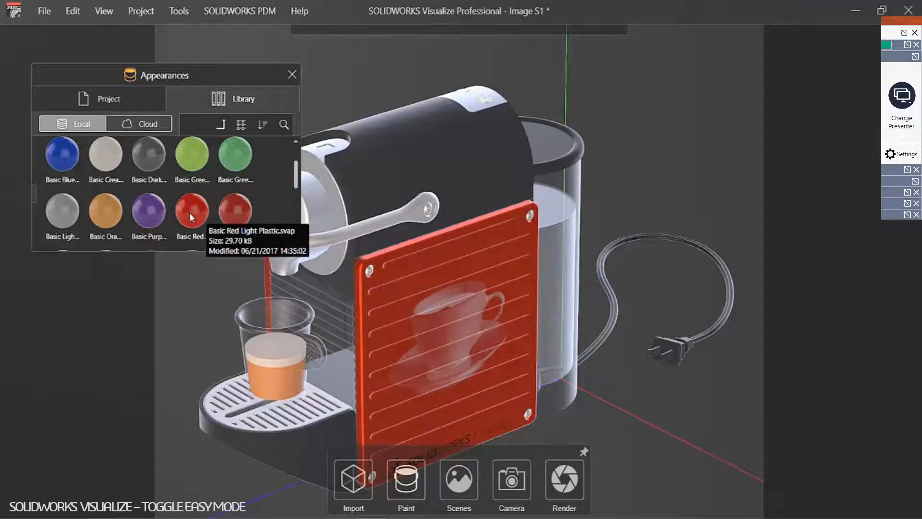
pyautogui.moveTo(189, 209); pyautogui.dragTo(424, 269)
pyautogui.moveTo(444, 278); pyautogui.dragTo(677, 271, button='middle')
pyautogui.moveTo(195, 212); pyautogui.dragTo(294, 277)
pyautogui.moveTo(295, 276); pyautogui.dragTo(237, 305, button='middle')
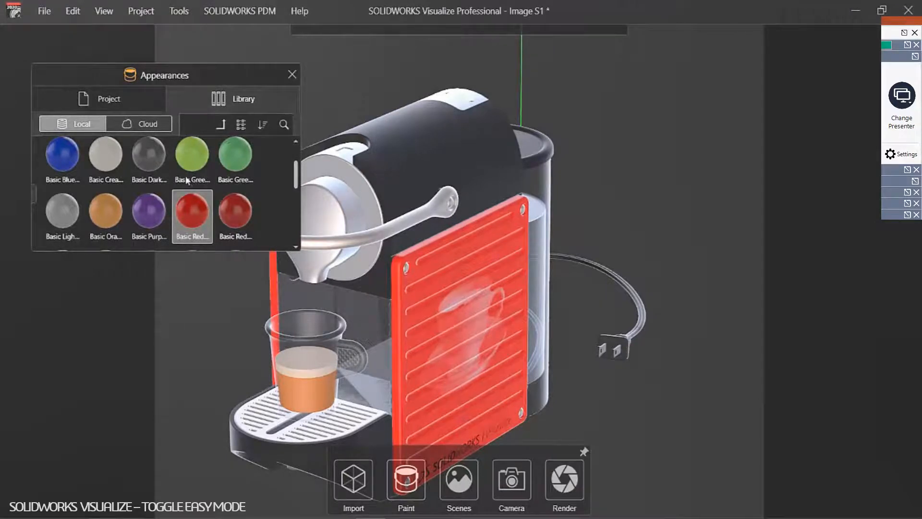
# Step: Make the black body, tank lid and base Basic Light Grey
pyautogui.moveTo(61, 201); pyautogui.dragTo(531, 163)
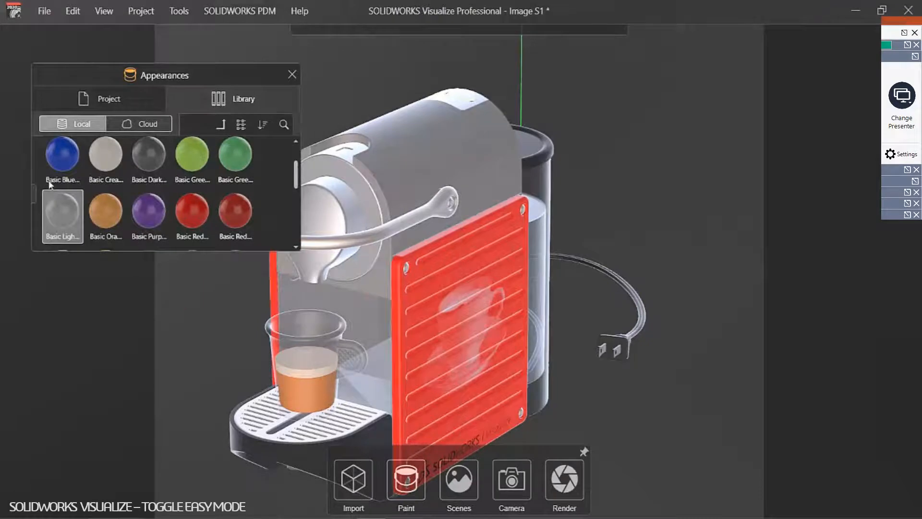
pyautogui.moveTo(69, 212); pyautogui.dragTo(540, 149)
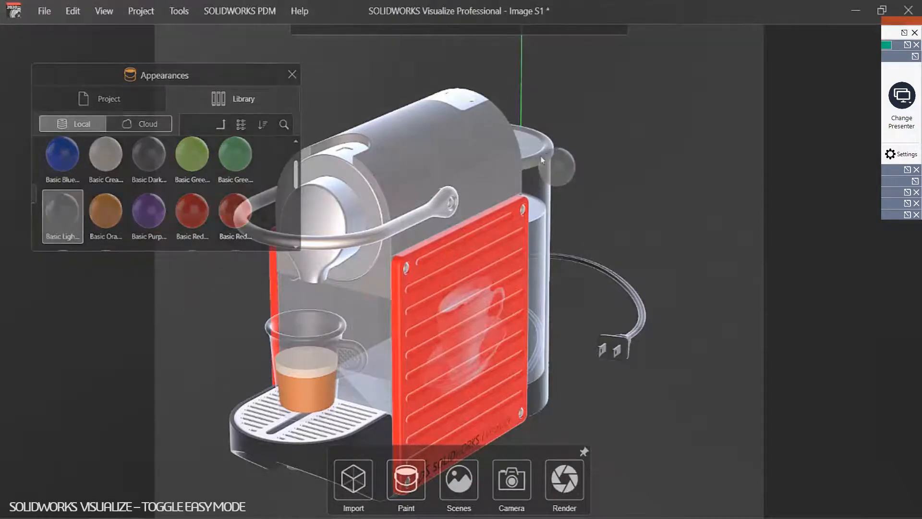
pyautogui.moveTo(63, 216); pyautogui.dragTo(318, 452)
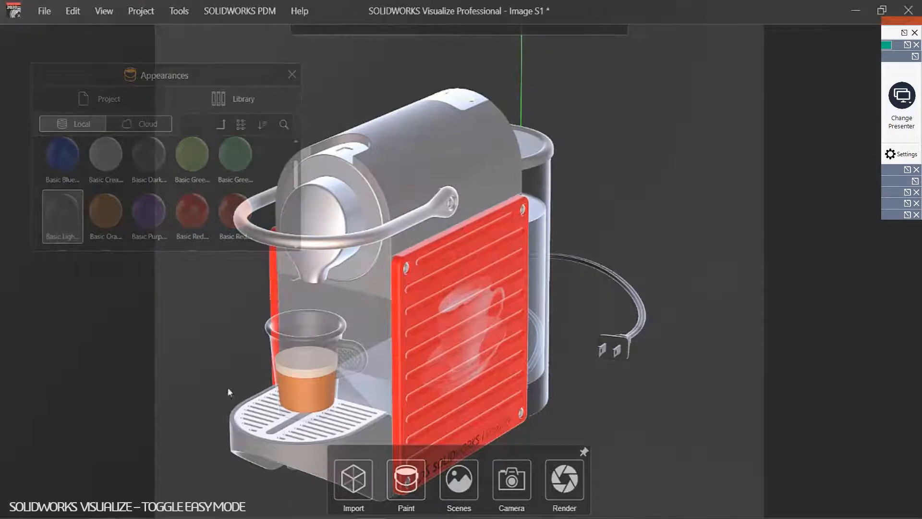
pyautogui.moveTo(482, 357); pyautogui.dragTo(415, 333)
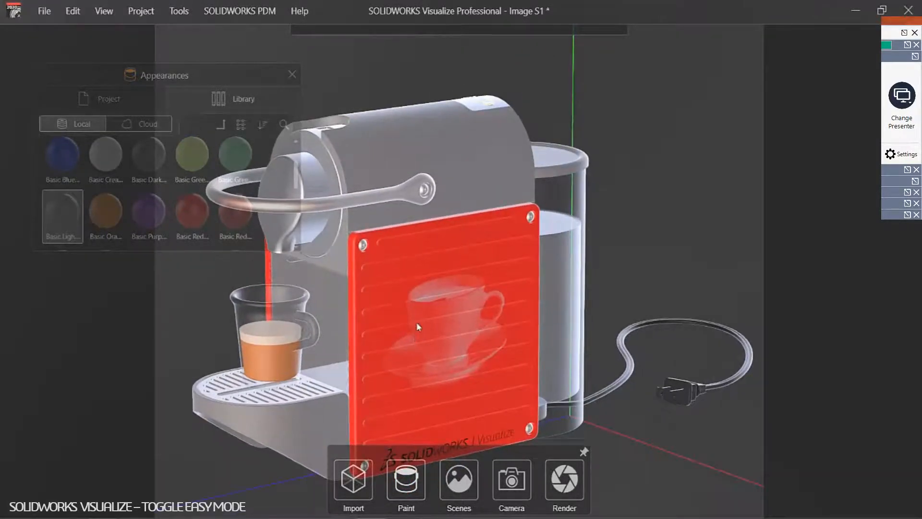
# Step: Preview Blurred Studio, Classic Photo Studio, Dazzler.hdr and Desert Sunset, then settle on Auto Photo Studio lighting
pyautogui.click(292, 73)
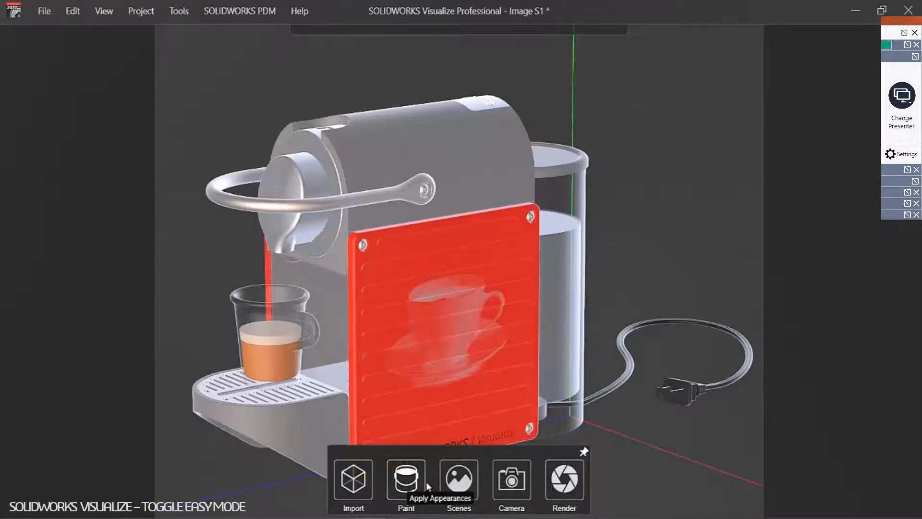
pyautogui.click(457, 482)
pyautogui.moveTo(317, 166); pyautogui.dragTo(680, 102)
pyautogui.click(671, 185)
pyautogui.click(631, 182)
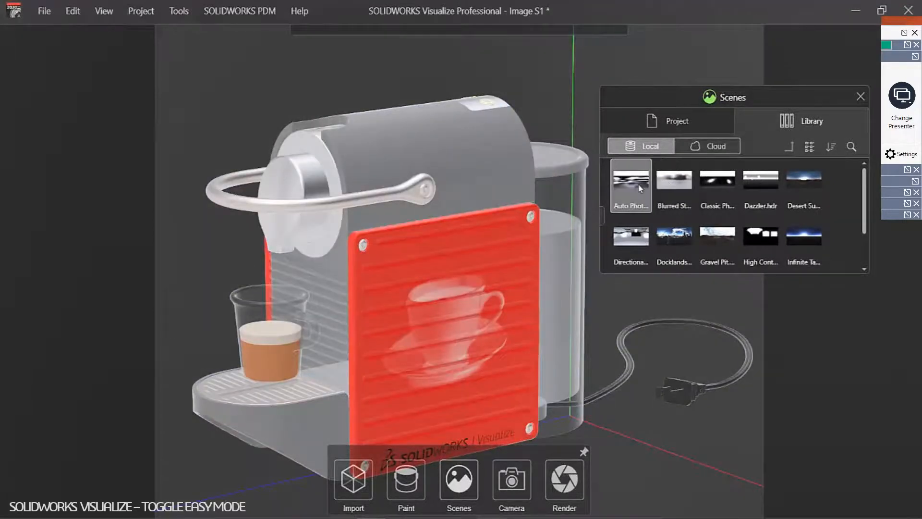
pyautogui.click(712, 184)
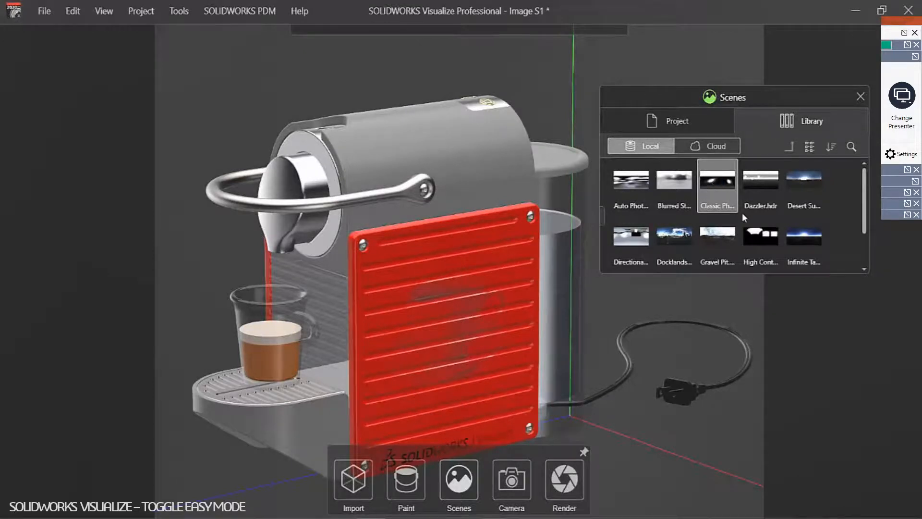
pyautogui.click(771, 182)
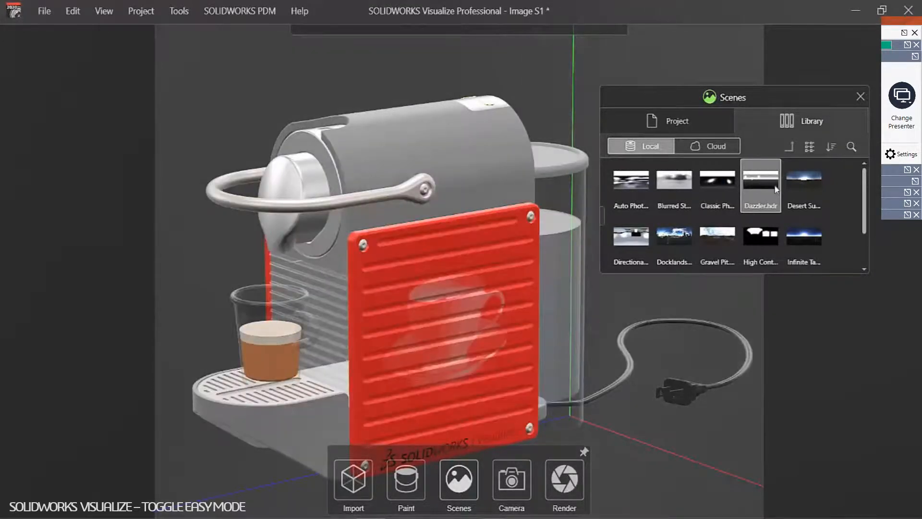
pyautogui.click(806, 181)
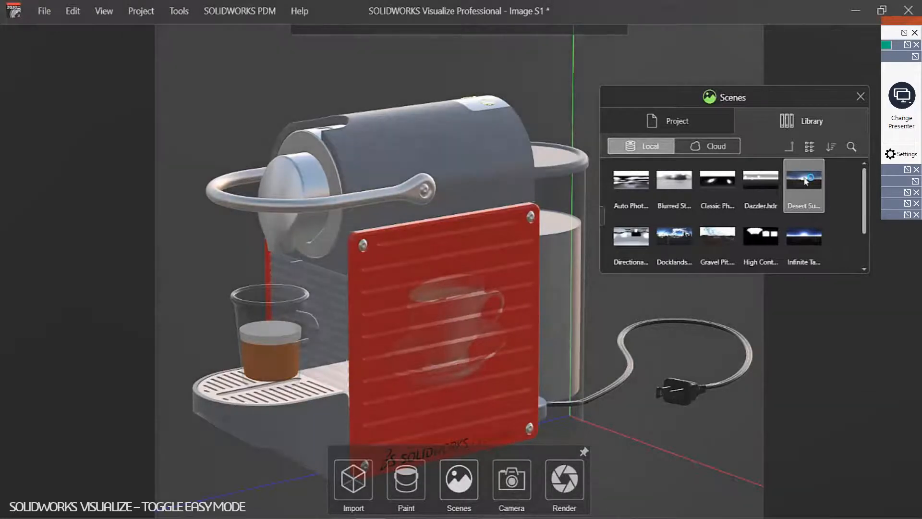
pyautogui.click(700, 199)
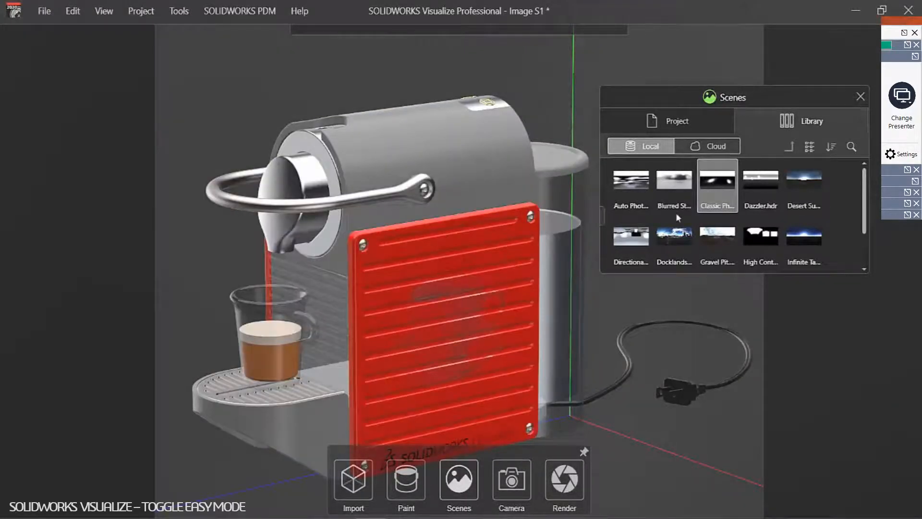
pyautogui.click(641, 182)
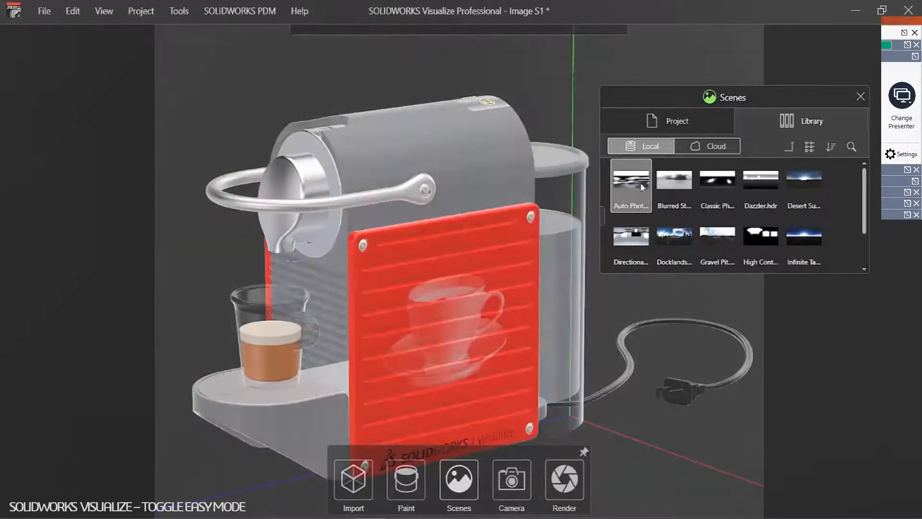
pyautogui.click(861, 98)
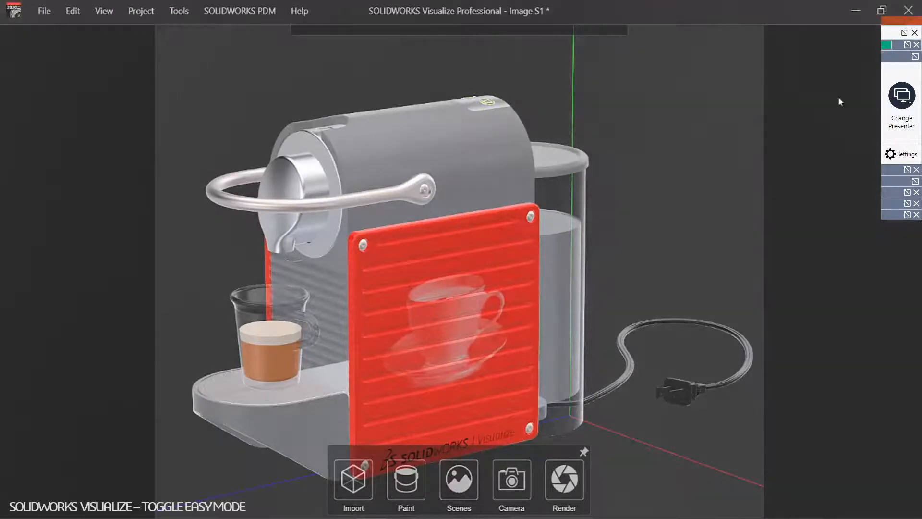
pyautogui.click(521, 465)
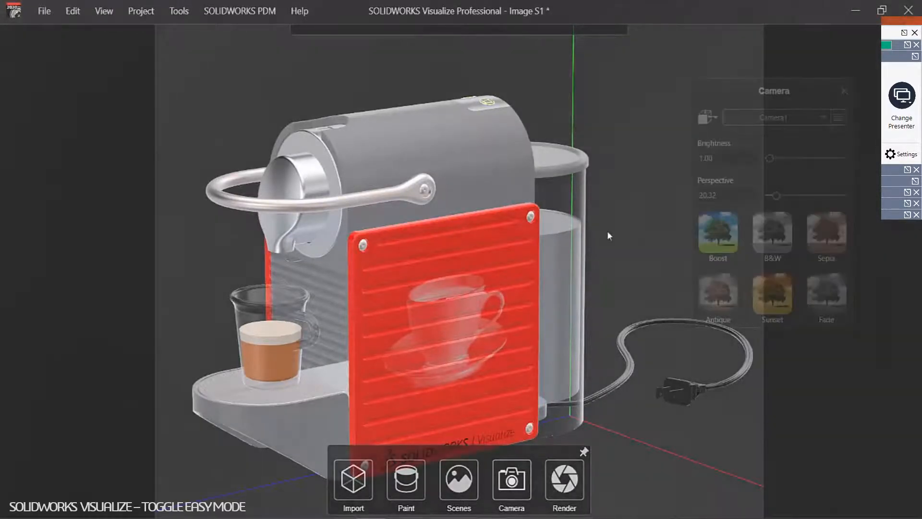
# Step: Preview the Boost, B&W, Sepia and Sunset camera filters, leaving each turned off
pyautogui.click(715, 245)
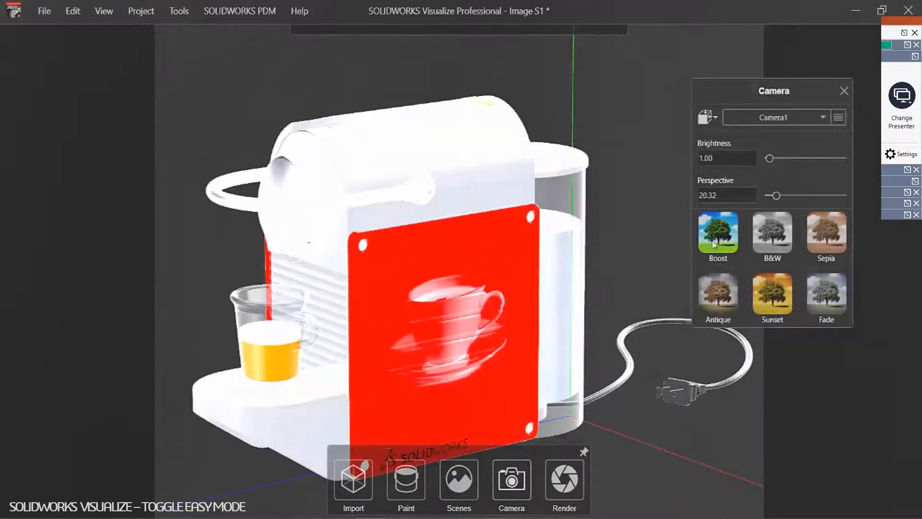
pyautogui.click(714, 245)
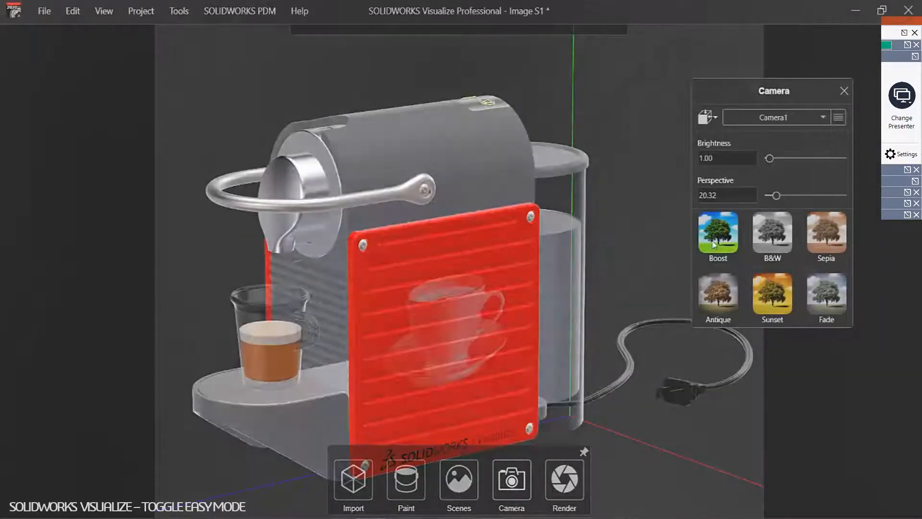
pyautogui.click(779, 237)
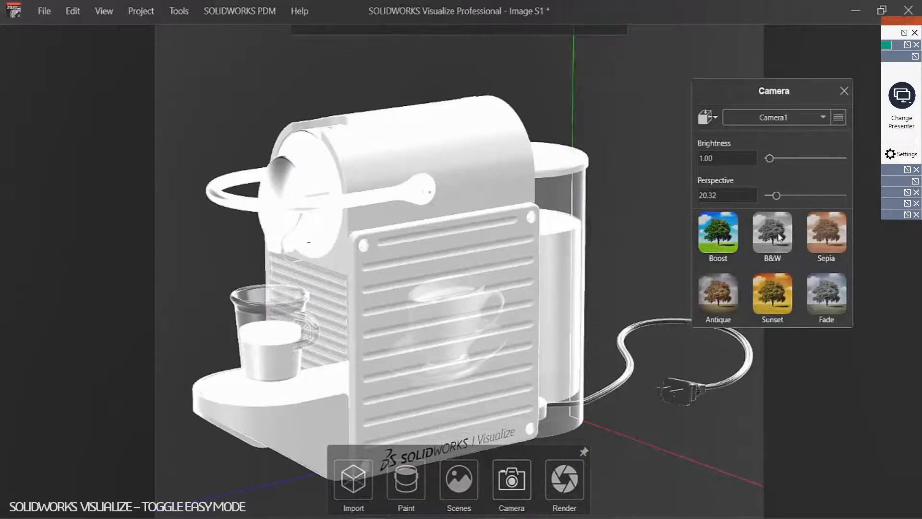
pyautogui.click(780, 237)
pyautogui.click(814, 237)
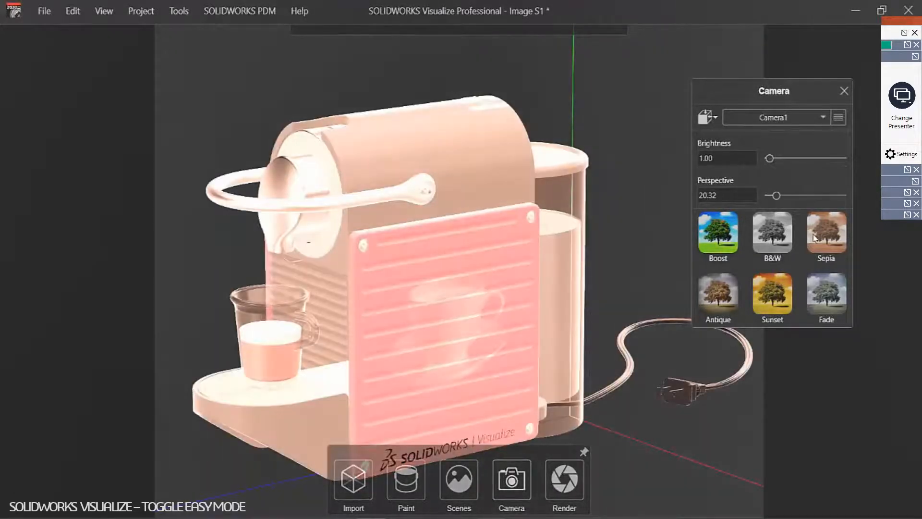
pyautogui.click(814, 237)
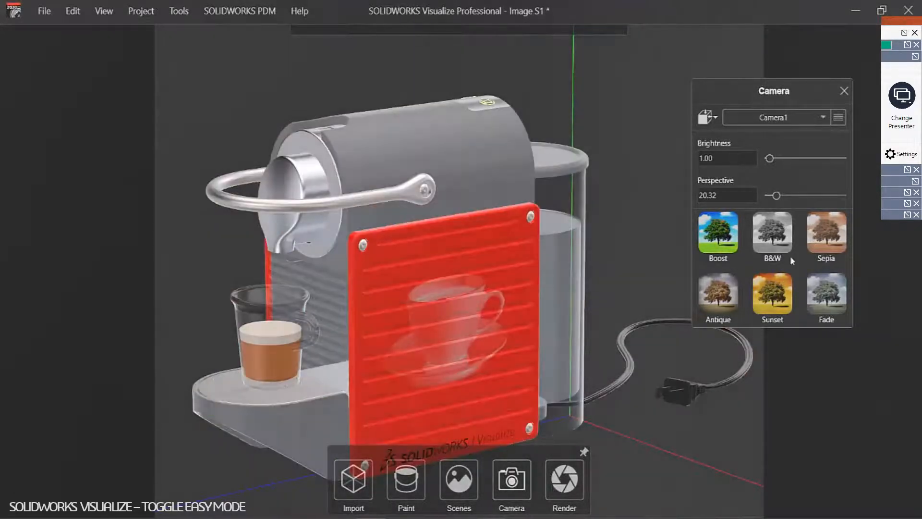
pyautogui.click(781, 288)
pyautogui.click(781, 289)
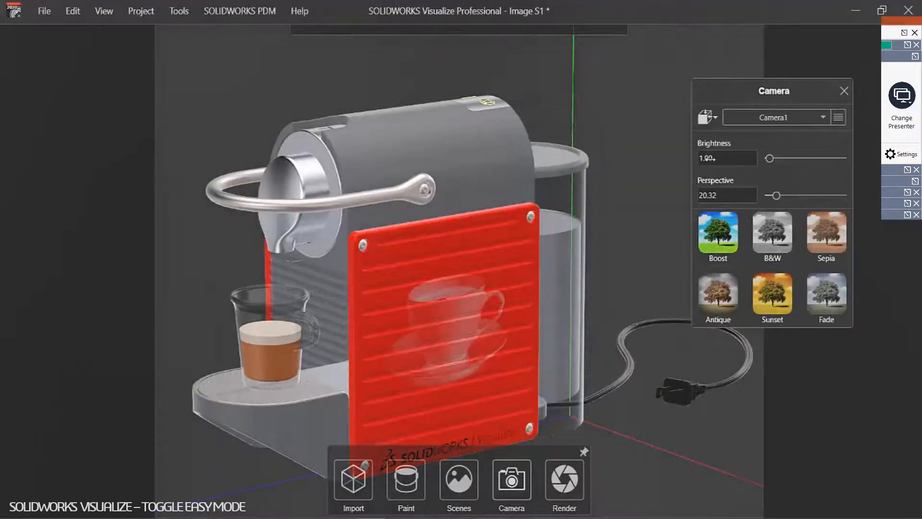
# Step: Set Camera1's brightness to 1.46, keeping Camera1 as the active camera
pyautogui.moveTo(709, 159); pyautogui.dragTo(742, 194)
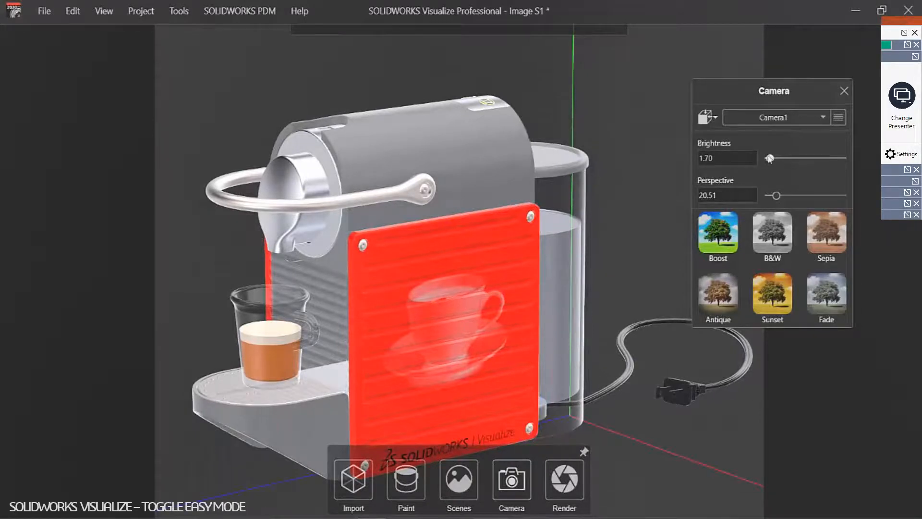
pyautogui.click(824, 118)
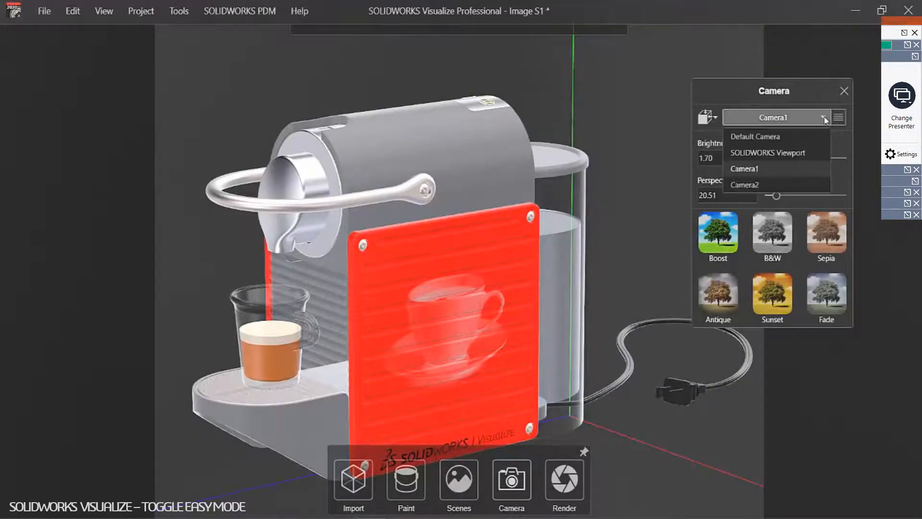
pyautogui.click(825, 119)
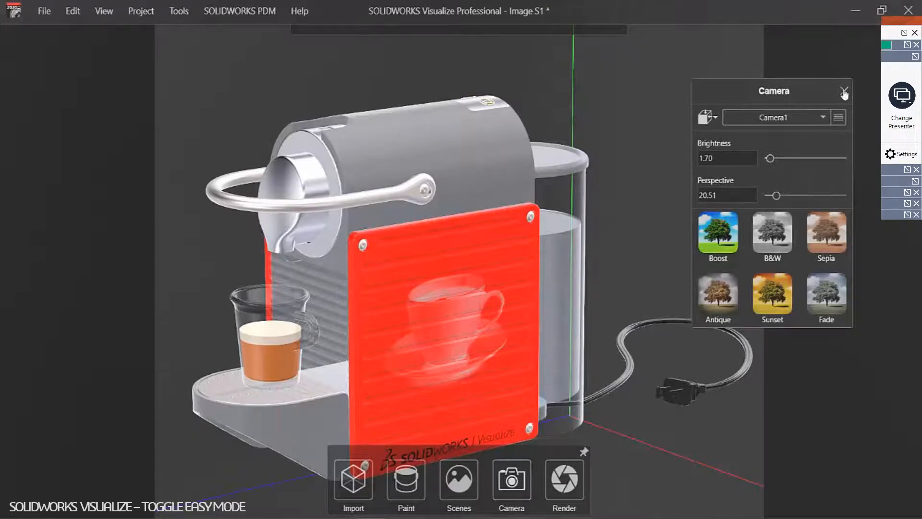
pyautogui.moveTo(731, 158); pyautogui.dragTo(720, 158)
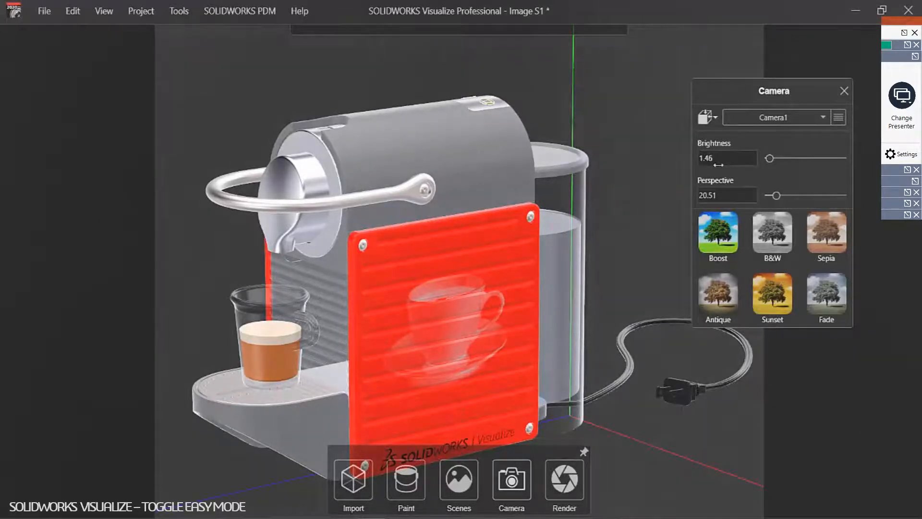
pyautogui.click(844, 94)
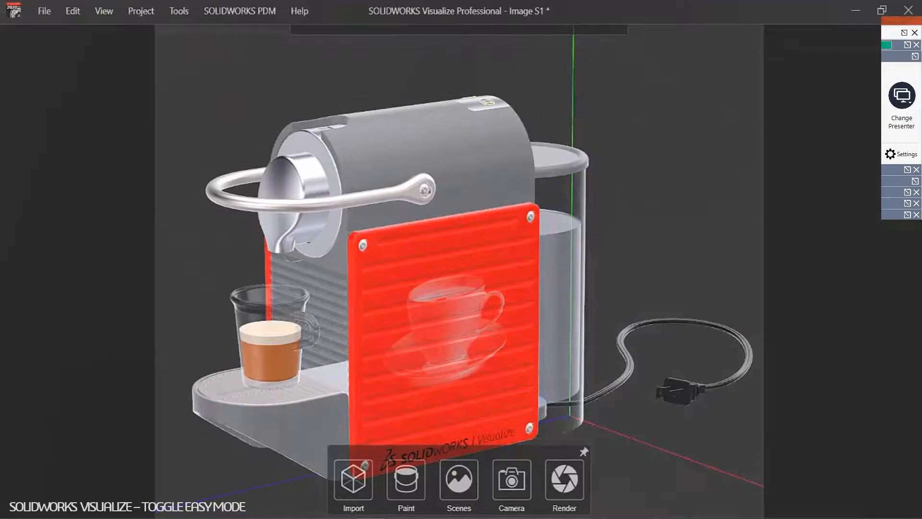
pyautogui.click(565, 478)
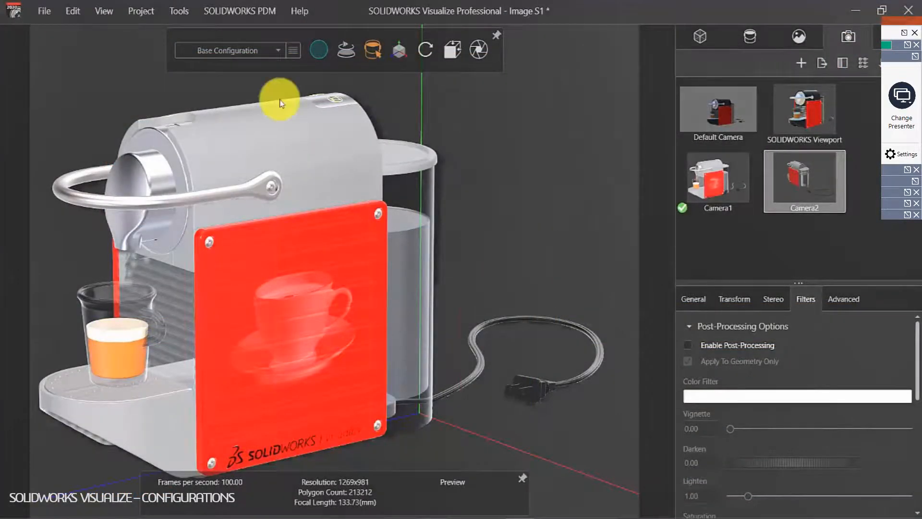
# Step: Rename the configuration from 'Configuration' to 'Brown side plate'
pyautogui.click(277, 50)
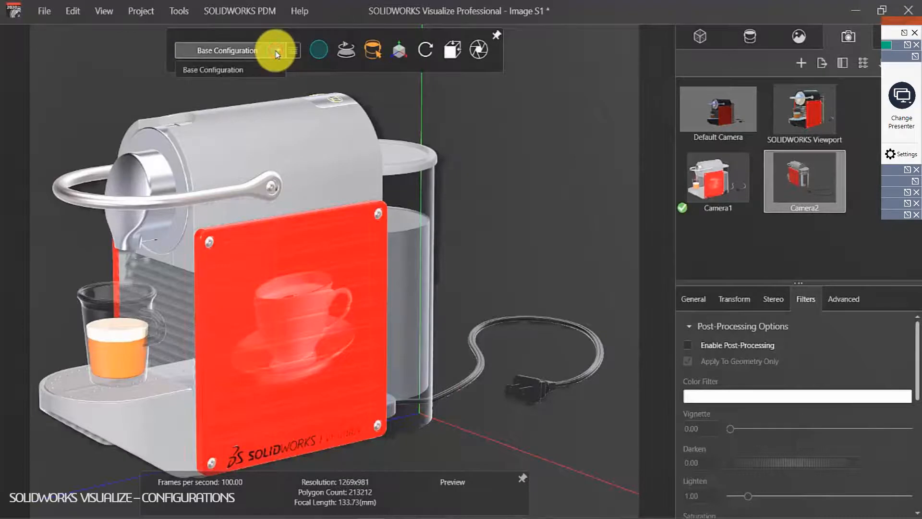
pyautogui.click(294, 53)
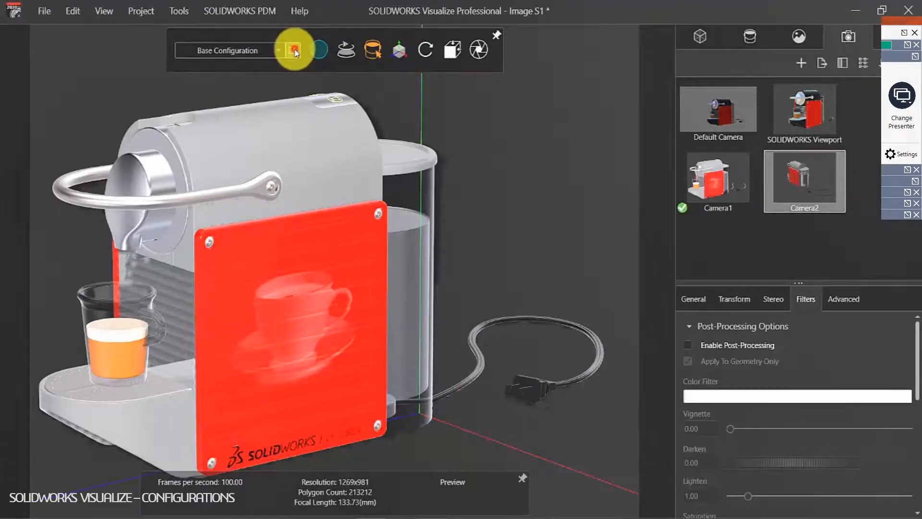
pyautogui.click(267, 75)
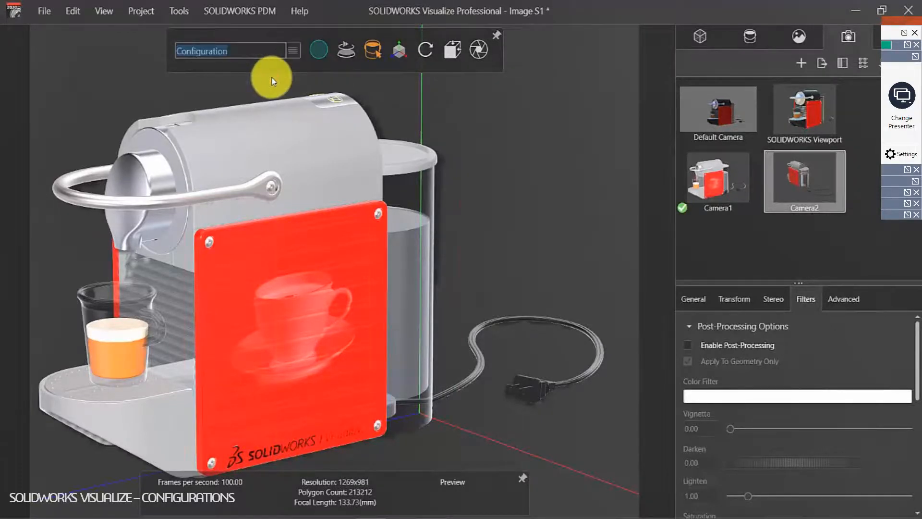
pyautogui.write('B')
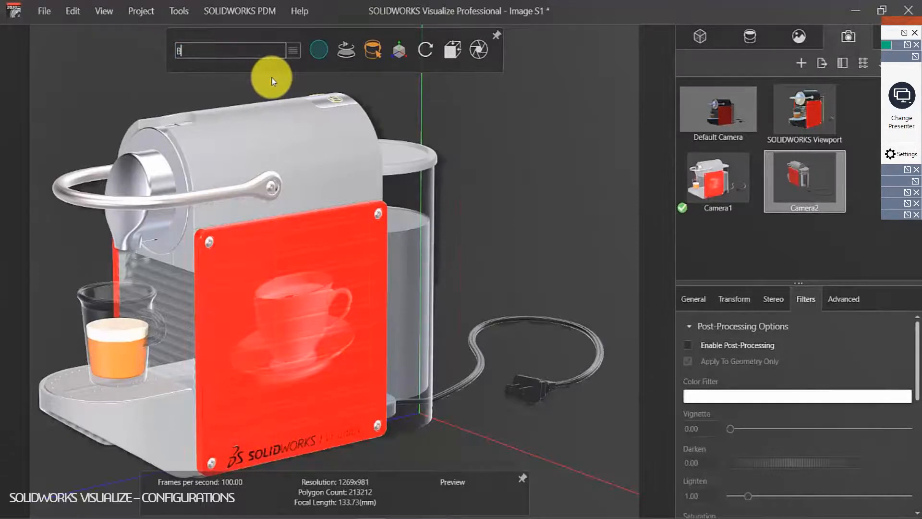
pyautogui.write('rown side plate')
pyautogui.press('Return')
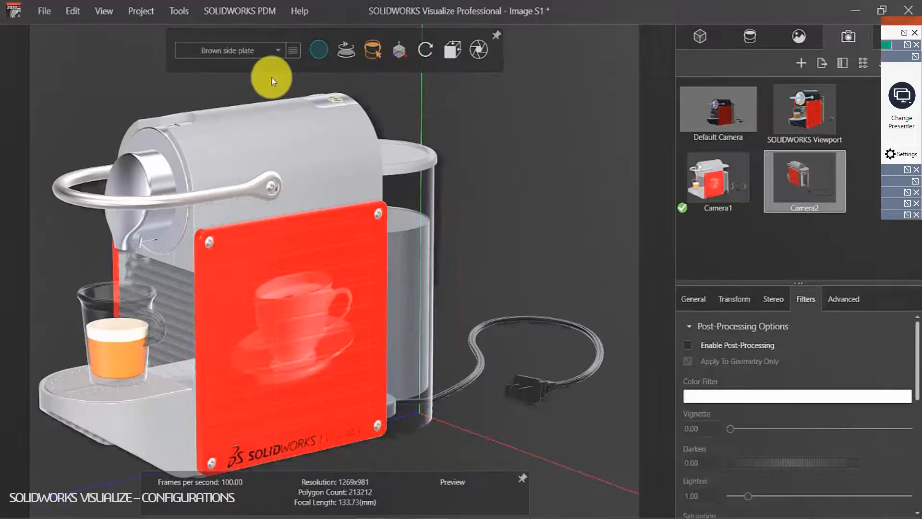
# Step: Apply the Mocha wood appearance to both side plates and orbit to check them
pyautogui.click(799, 38)
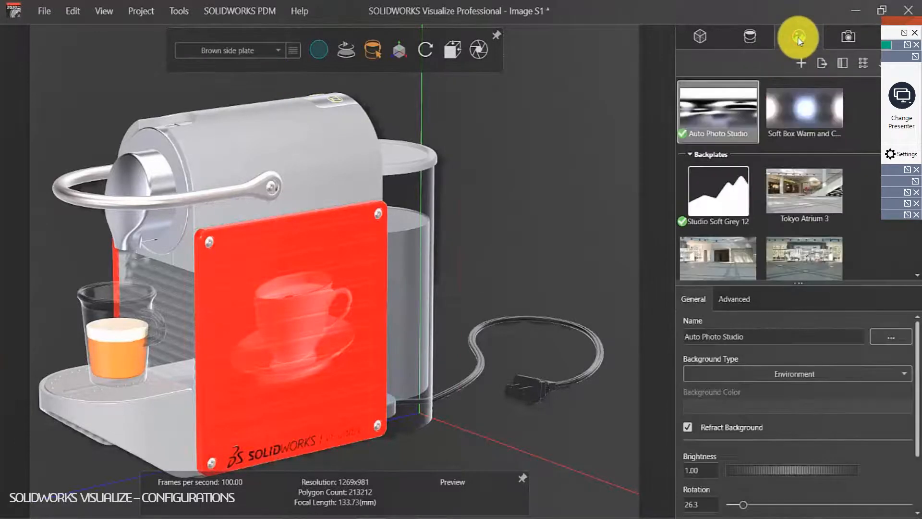
pyautogui.click(748, 36)
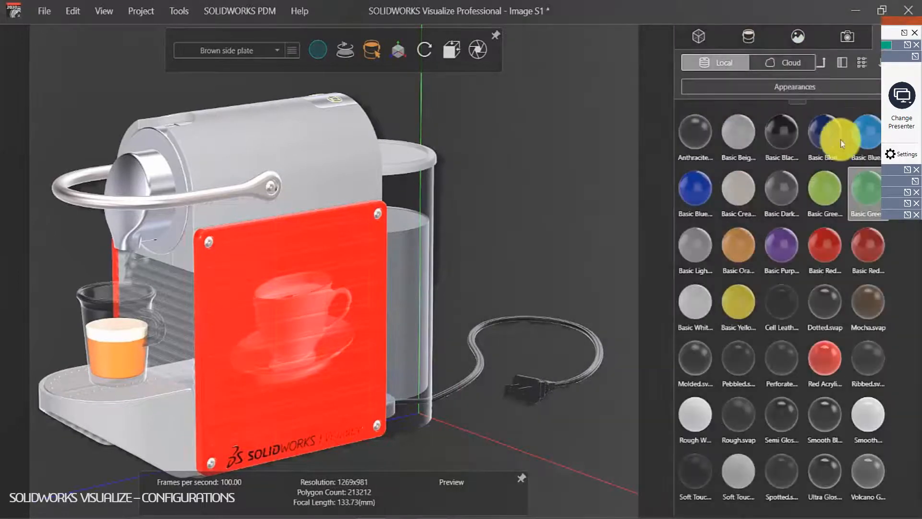
pyautogui.click(877, 298)
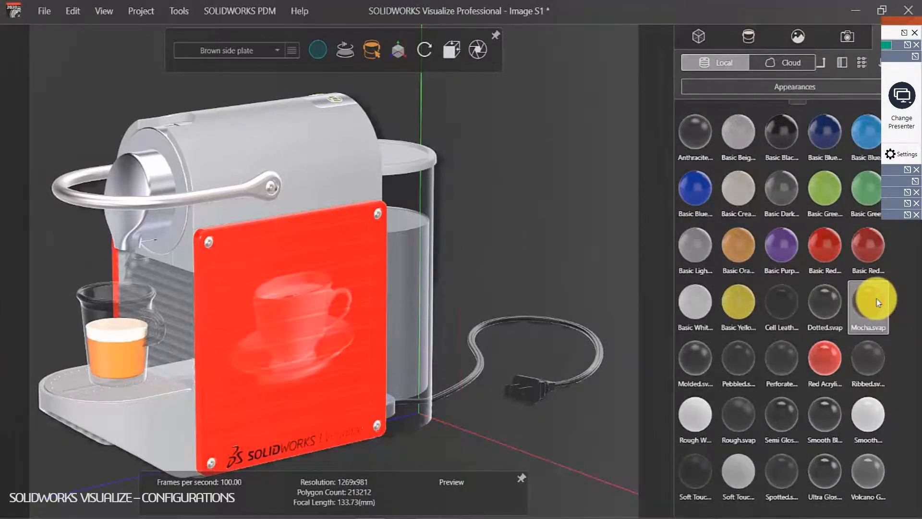
pyautogui.moveTo(877, 302); pyautogui.dragTo(641, 287)
pyautogui.moveTo(869, 302); pyautogui.dragTo(283, 312)
pyautogui.moveTo(500, 304); pyautogui.dragTo(245, 319)
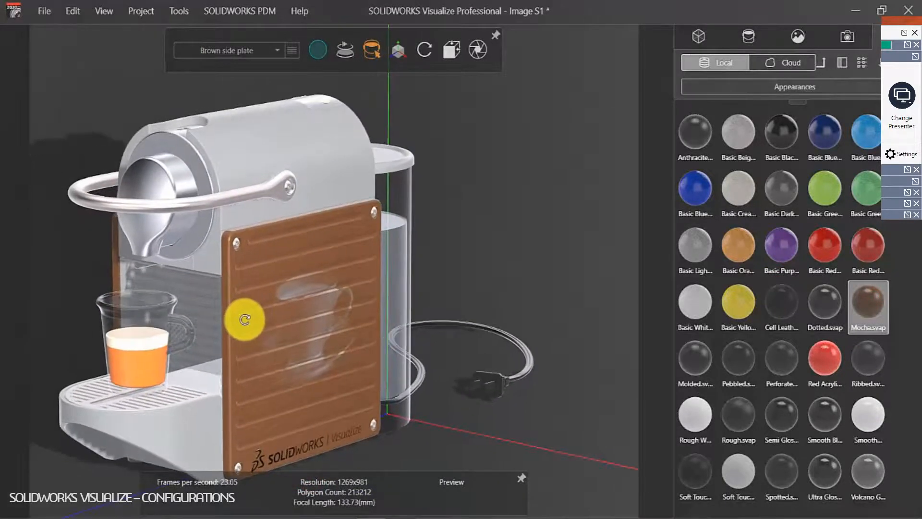
# Step: Add another configuration from the configuration list
pyautogui.click(278, 50)
pyautogui.click(278, 50)
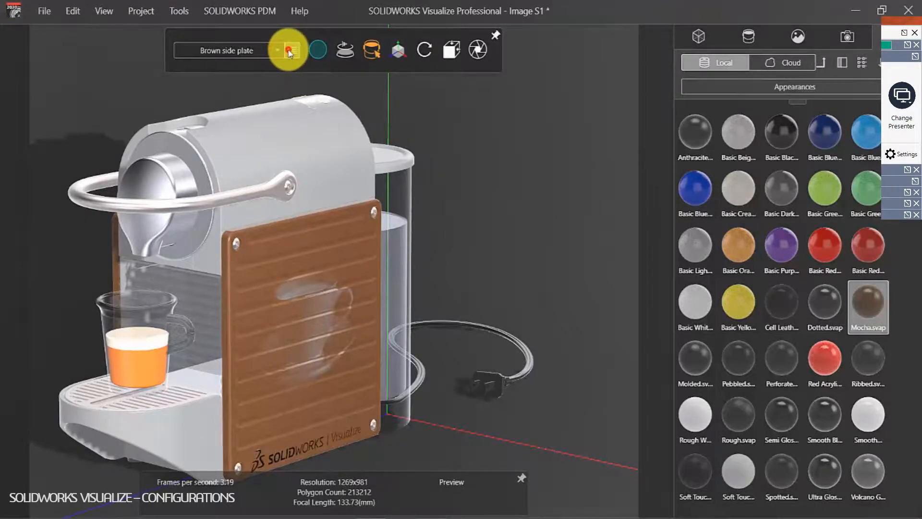
pyautogui.click(289, 51)
pyautogui.click(270, 77)
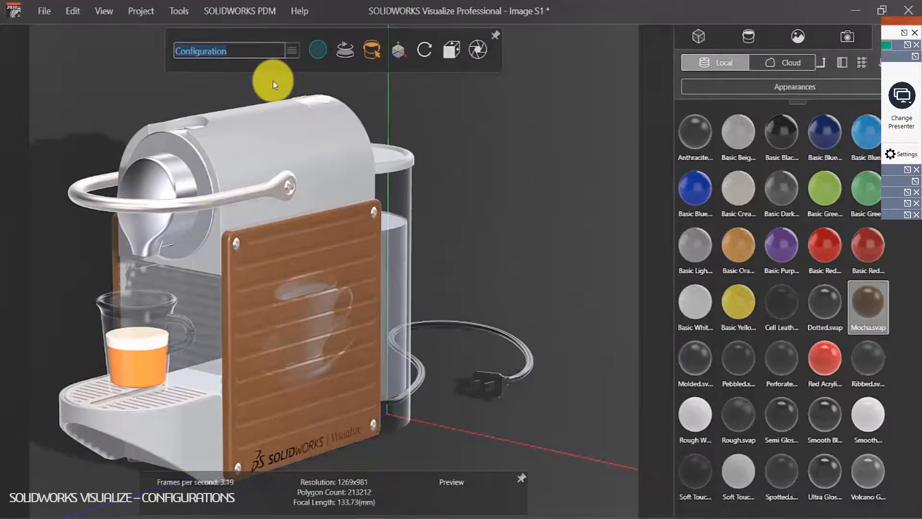
# Step: Name the configuration 'Black top and camera' and apply Spotted.svap to the top, drip tray and tank rim
pyautogui.write('Black top and camera')
pyautogui.press('Return')
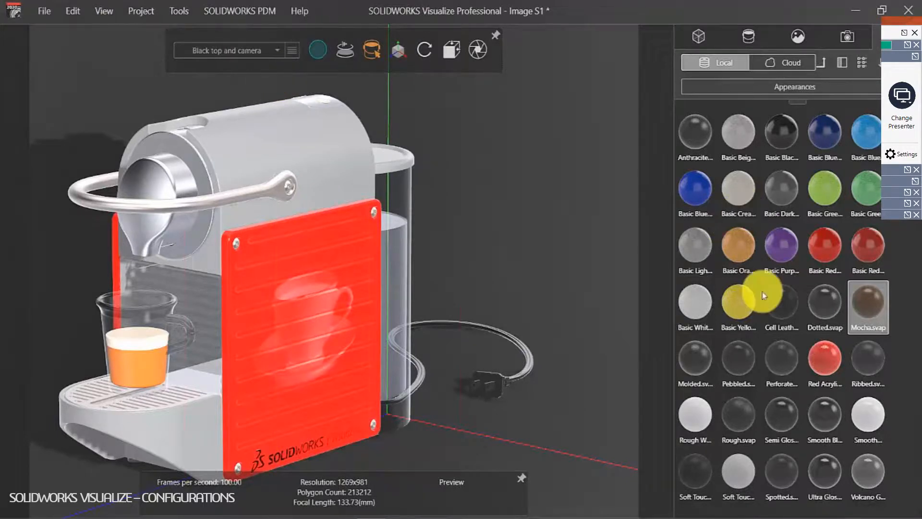
pyautogui.moveTo(782, 473); pyautogui.dragTo(295, 107)
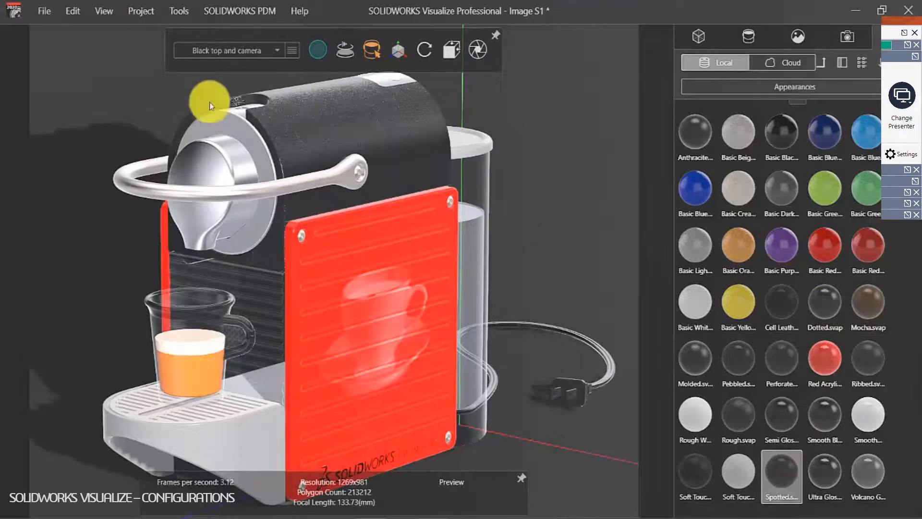
pyautogui.moveTo(768, 464); pyautogui.dragTo(241, 420)
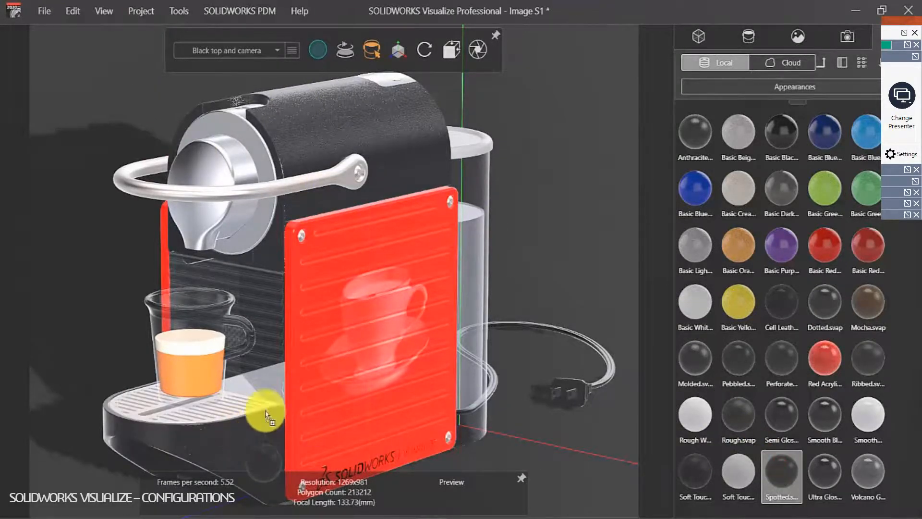
pyautogui.moveTo(773, 467)
pyautogui.mouseDown()
pyautogui.moveTo(591, 243)
pyautogui.moveTo(495, 145)
pyautogui.moveTo(473, 142)
pyautogui.mouseUp()
pyautogui.click(556, 194)
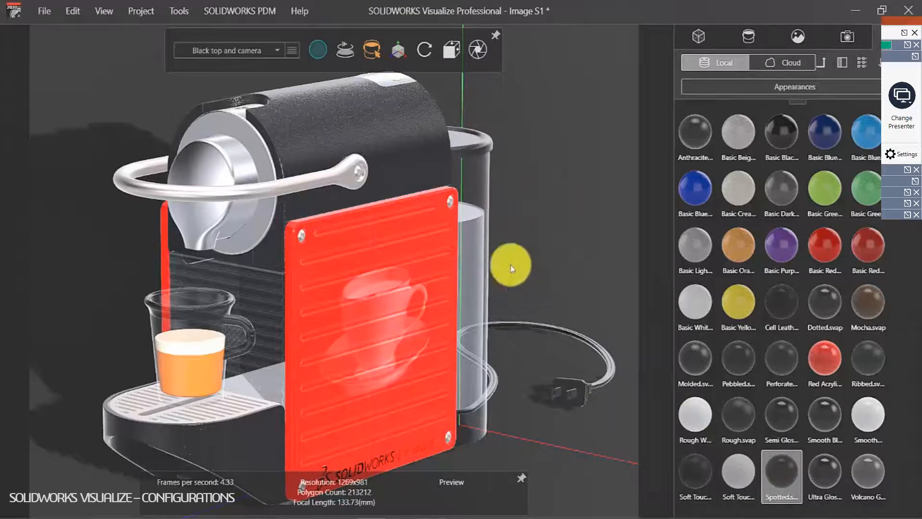
# Step: Make Camera2 the active view and orbit to refine its angle on the machine
pyautogui.click(847, 36)
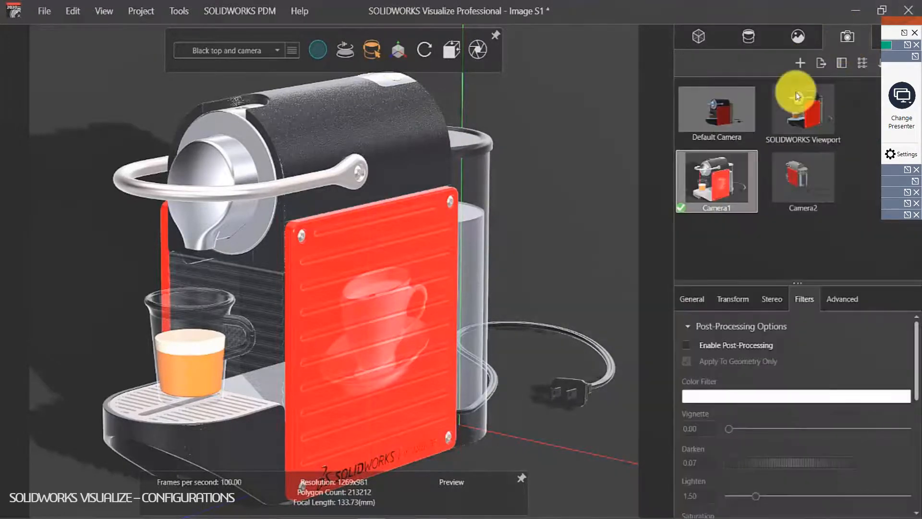
pyautogui.doubleClick(779, 189)
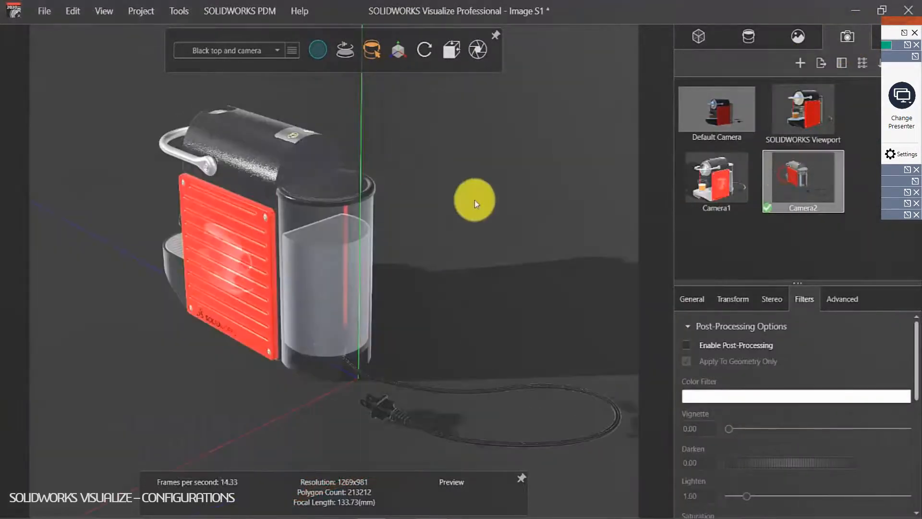
pyautogui.moveTo(290, 232); pyautogui.dragTo(293, 252, button='middle')
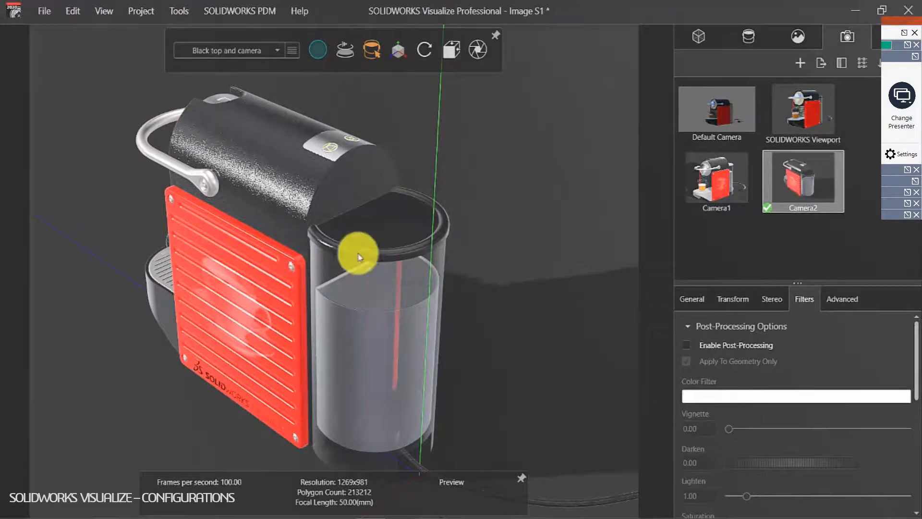
pyautogui.moveTo(487, 205); pyautogui.dragTo(543, 205, button='middle')
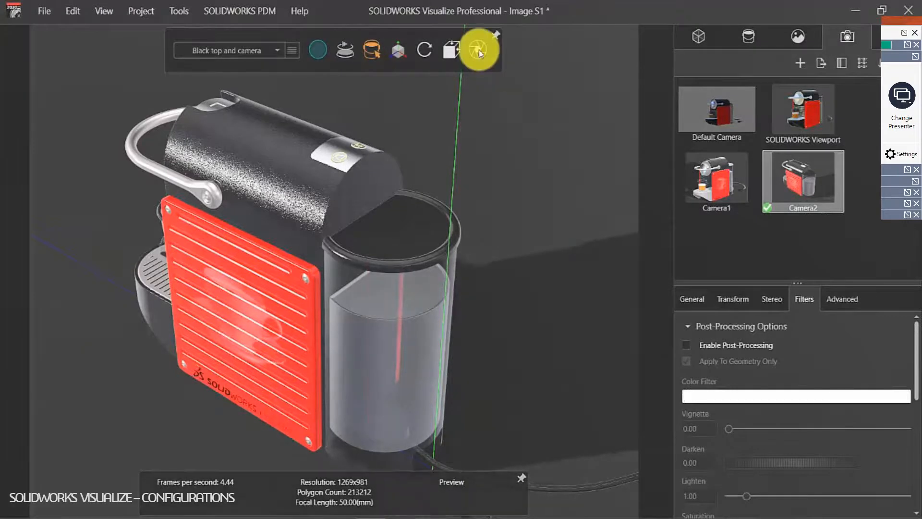
# Step: Check the Base, Brown side plate and Black top and camera configurations, then open Output Tools
pyautogui.click(272, 54)
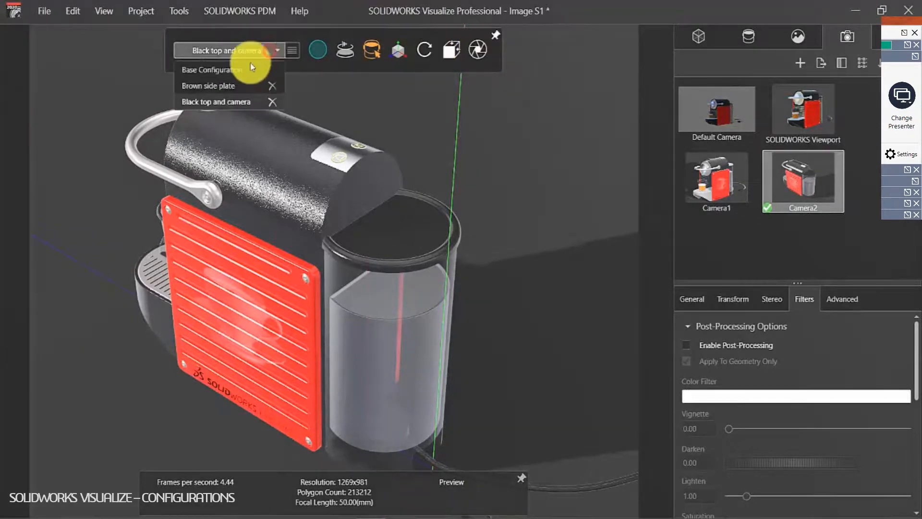
pyautogui.click(233, 71)
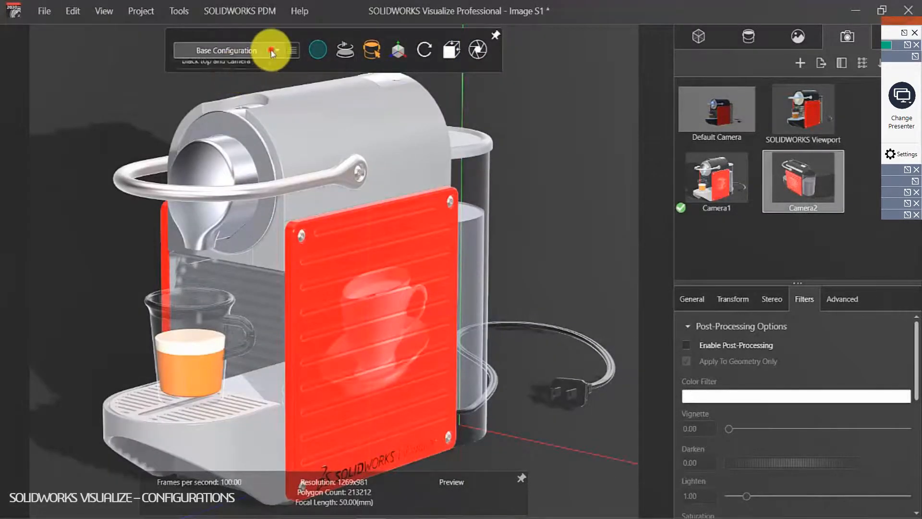
pyautogui.click(274, 51)
pyautogui.click(228, 83)
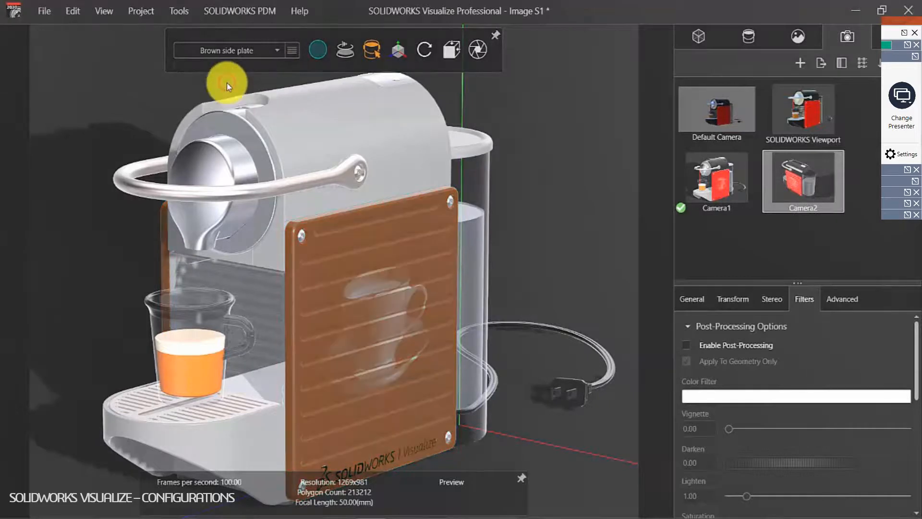
pyautogui.click(276, 51)
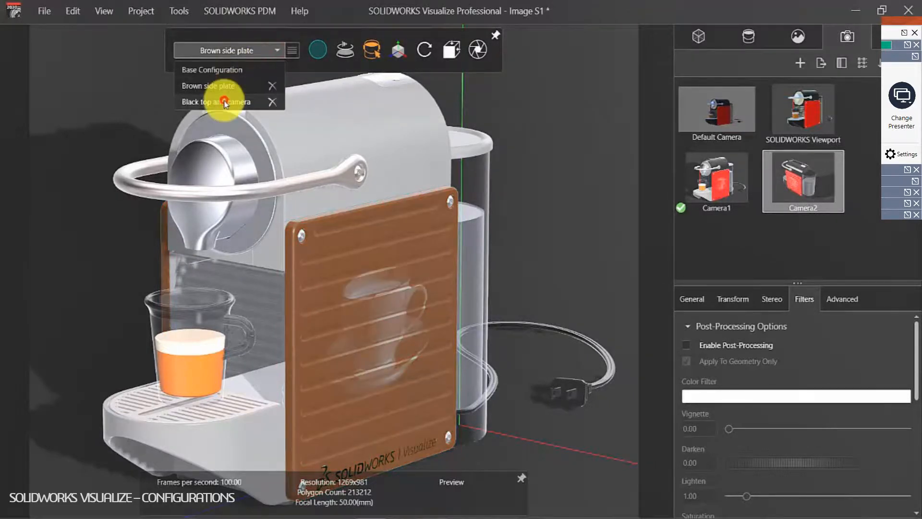
pyautogui.click(217, 101)
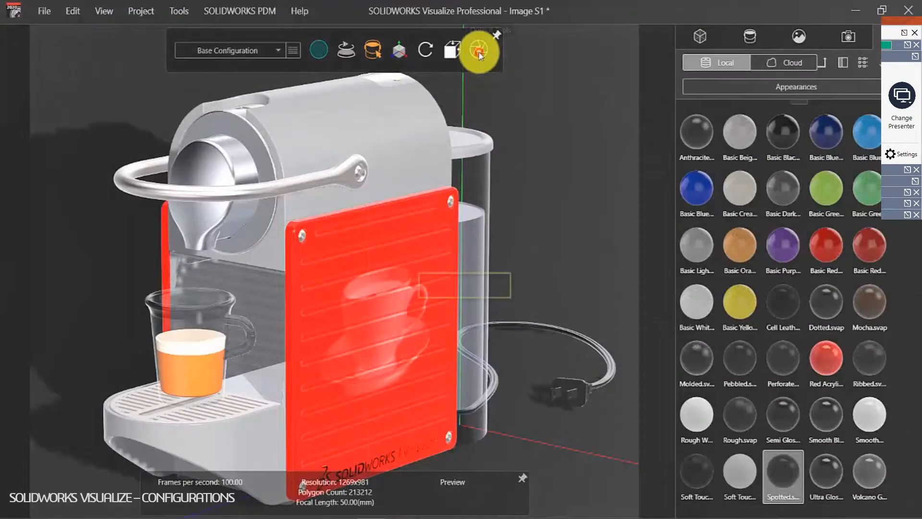
pyautogui.click(479, 51)
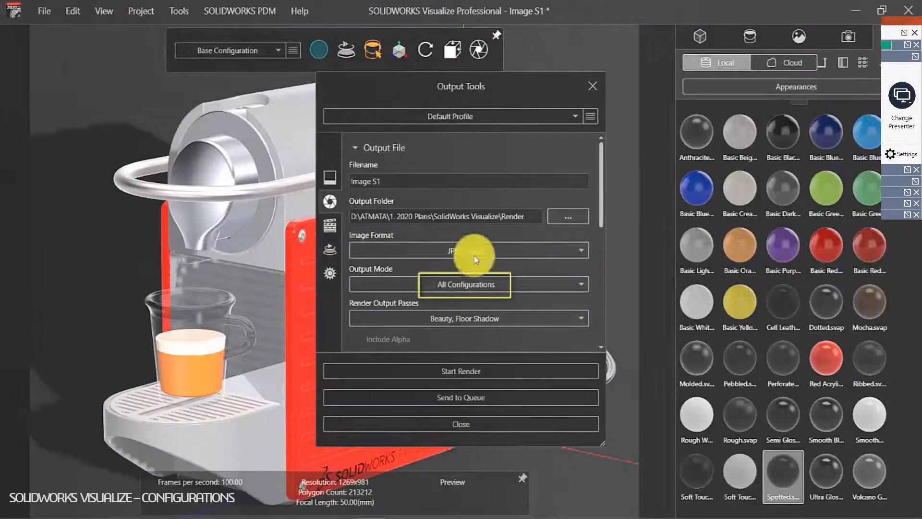
# Step: Render All Configurations as JPEG 'Image S1' into the Render folder and wait for completion
pyautogui.click(476, 368)
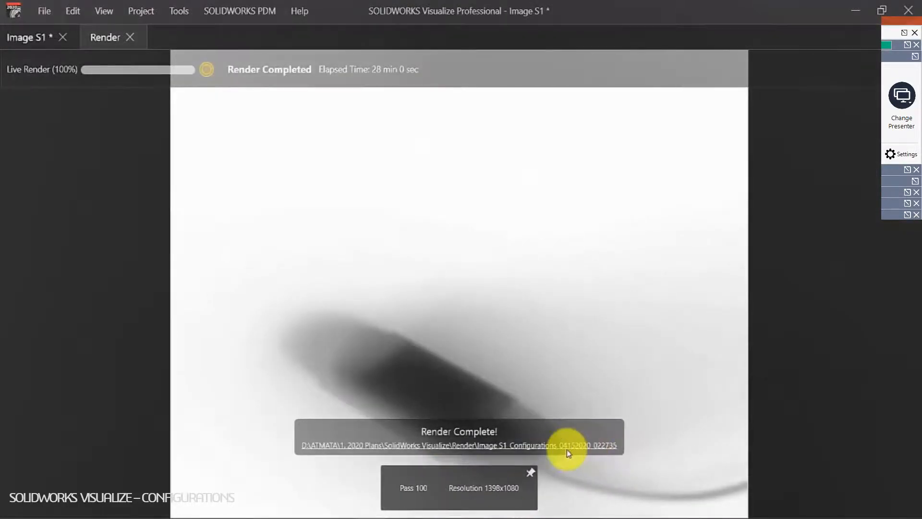
# Step: Reveal the Image S1_Configurations folder and open the No Configuration render
pyautogui.click(538, 445)
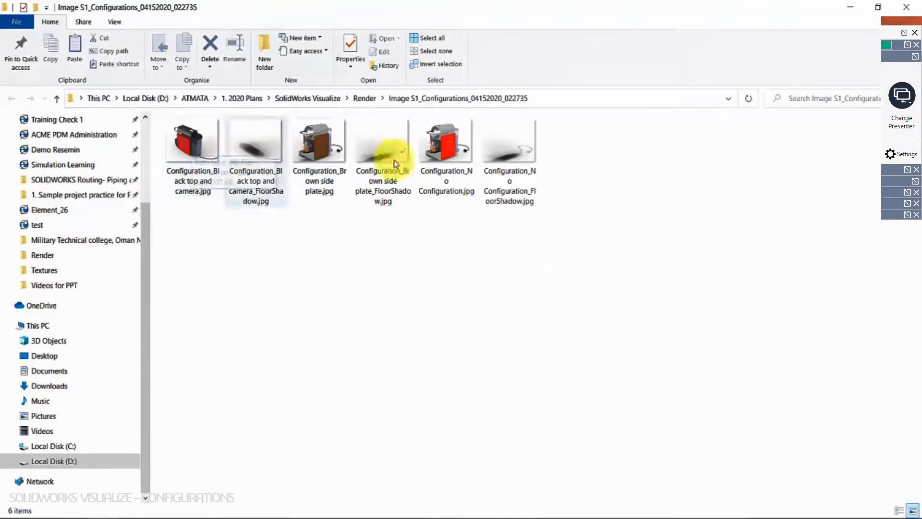
pyautogui.doubleClick(443, 150)
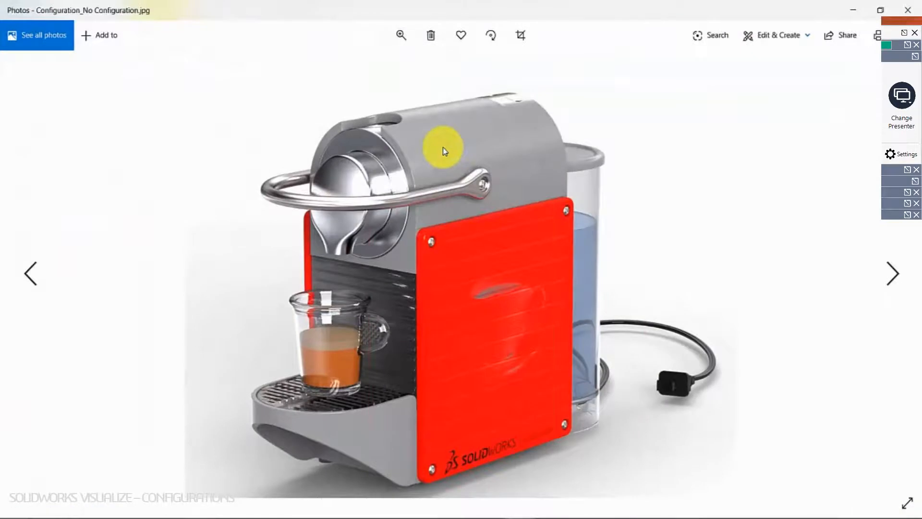
# Step: Step through the renders in Photos to Configuration_Black top and camera.jpg
pyautogui.click(891, 175)
pyautogui.click(891, 175)
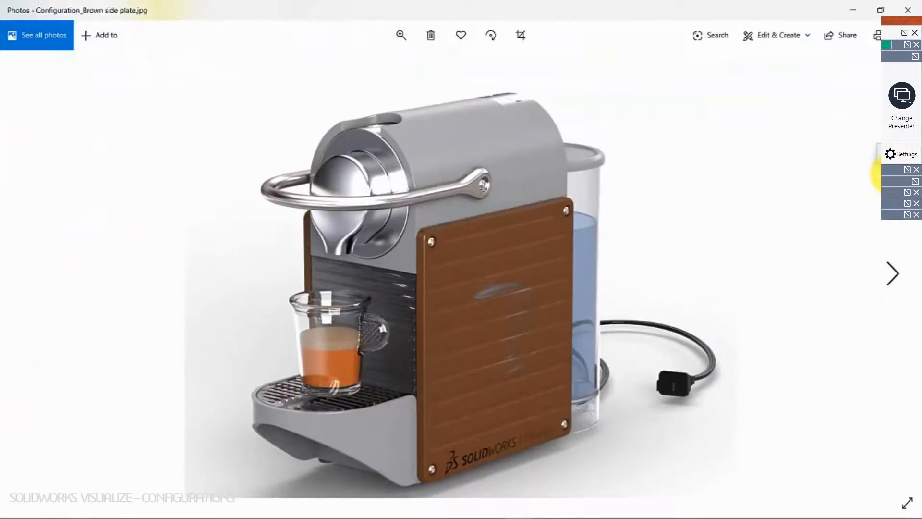
pyautogui.click(883, 175)
pyautogui.click(882, 175)
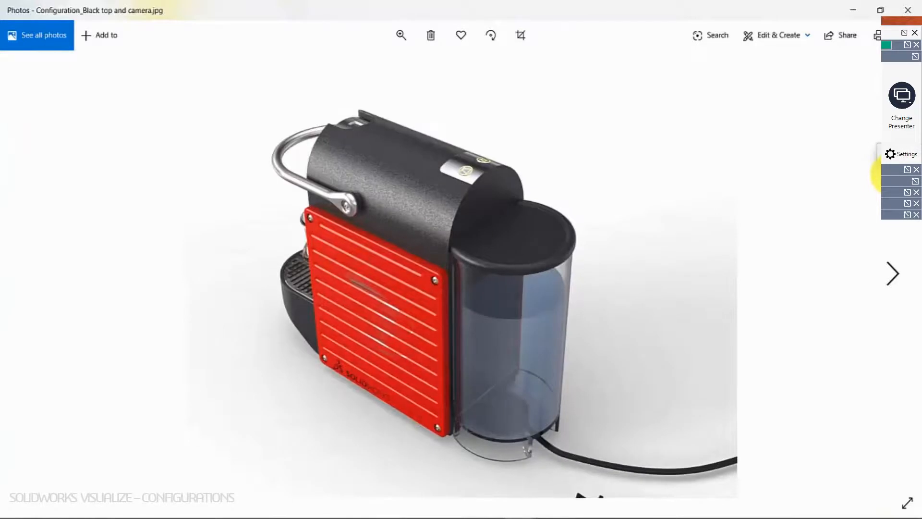